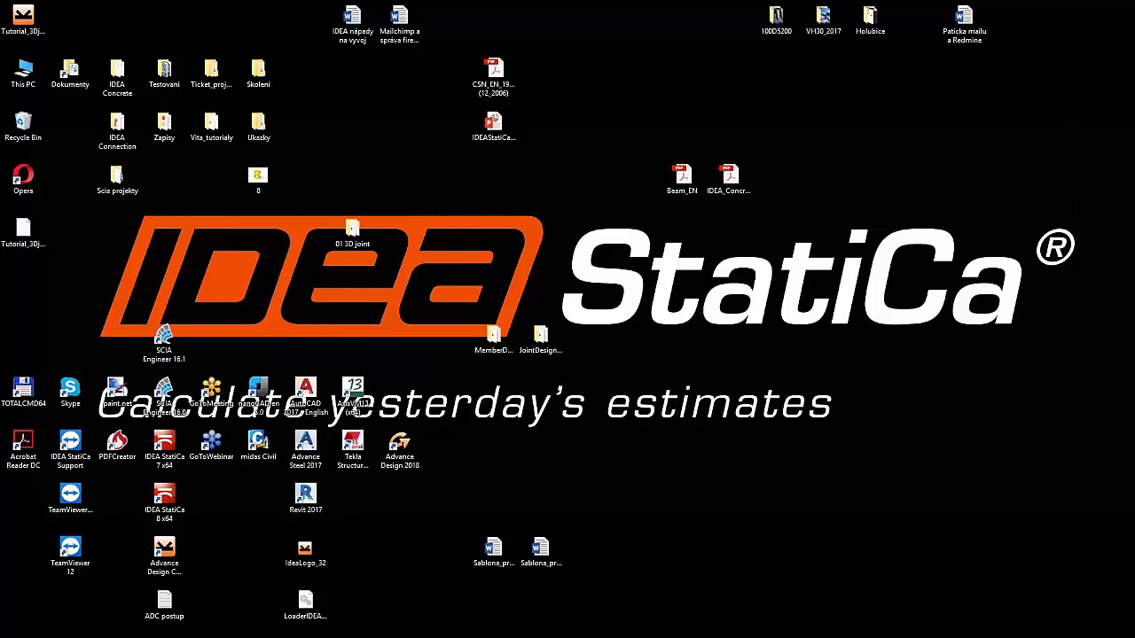
- Preview the open AutoCAD drawings ADC_T_joint_AISC_final.dwg and AS_link.dwg from the taskbar
mouse_move(1133, 253)
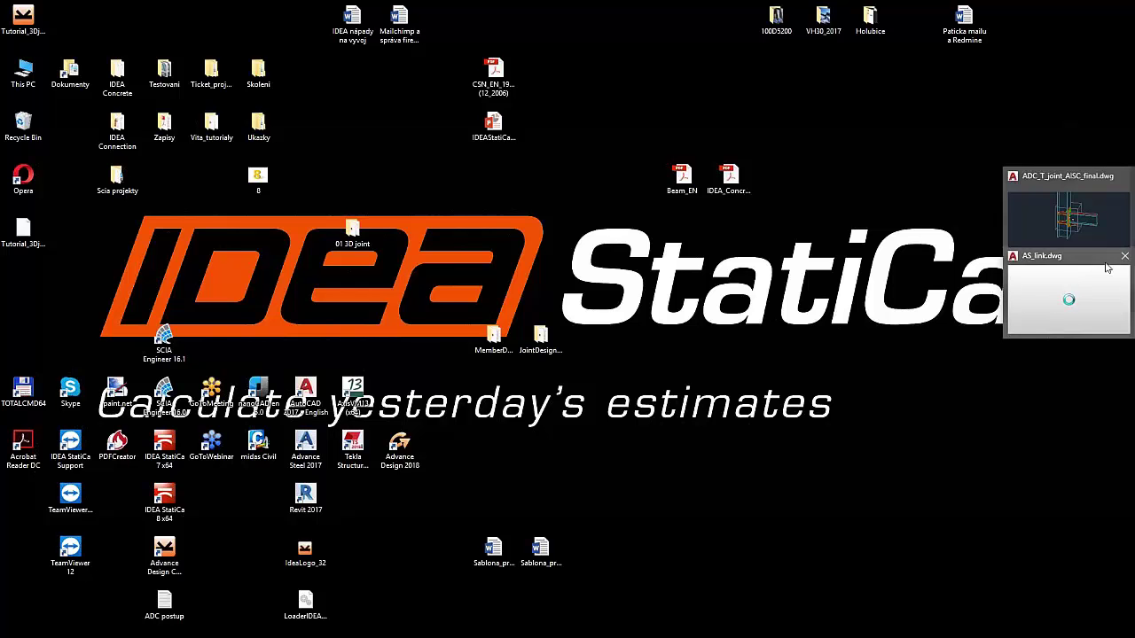
- Maximize AutoCAD on the AS_link drawing, orbit around the bolted beam joint, then zoom back out
left_click(1068, 213)
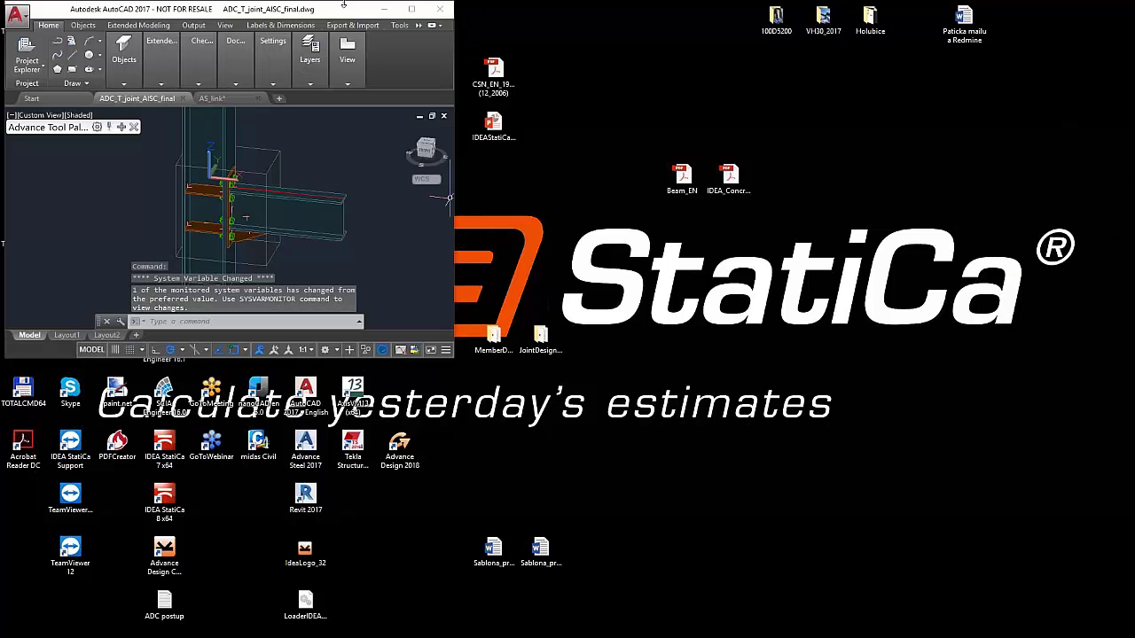
left_click(411, 8)
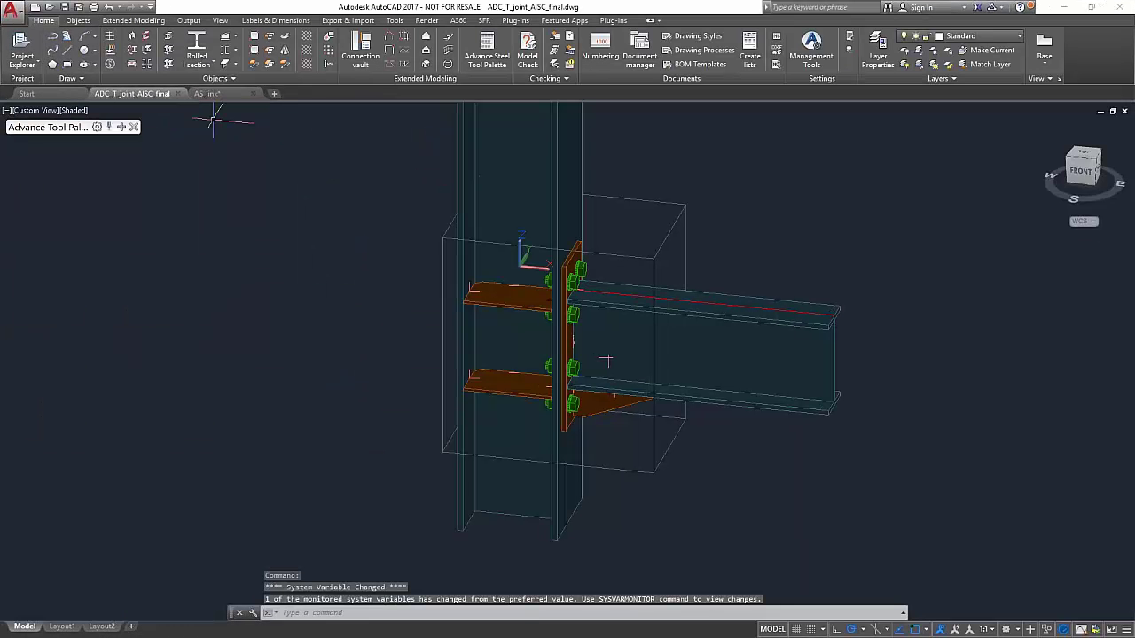
left_click(210, 94)
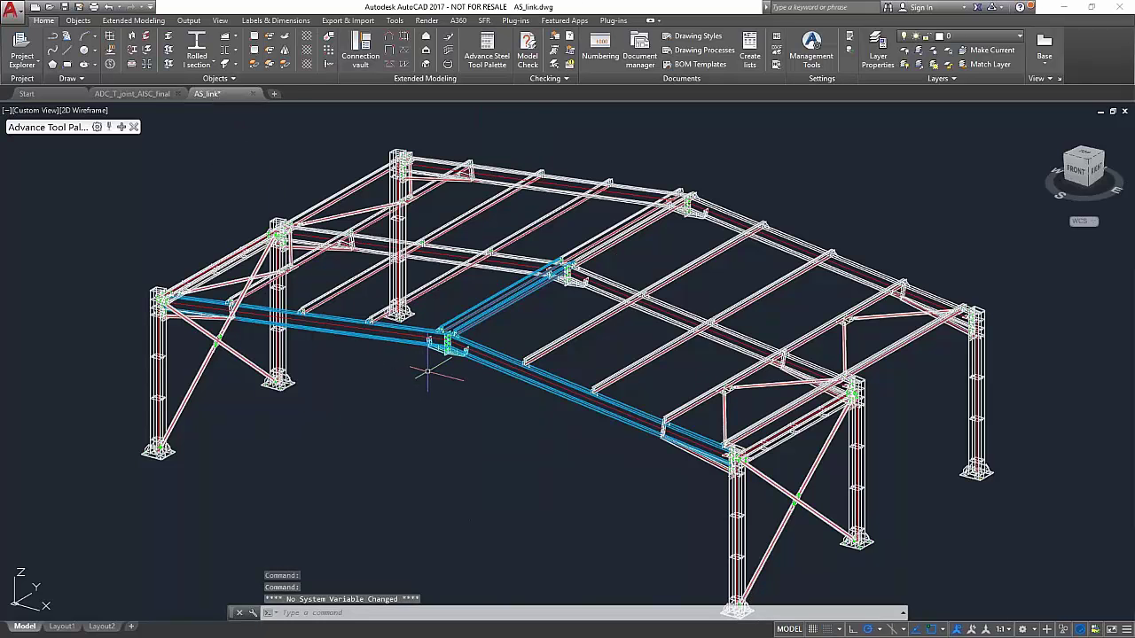
scroll(433, 337, "up", 6)
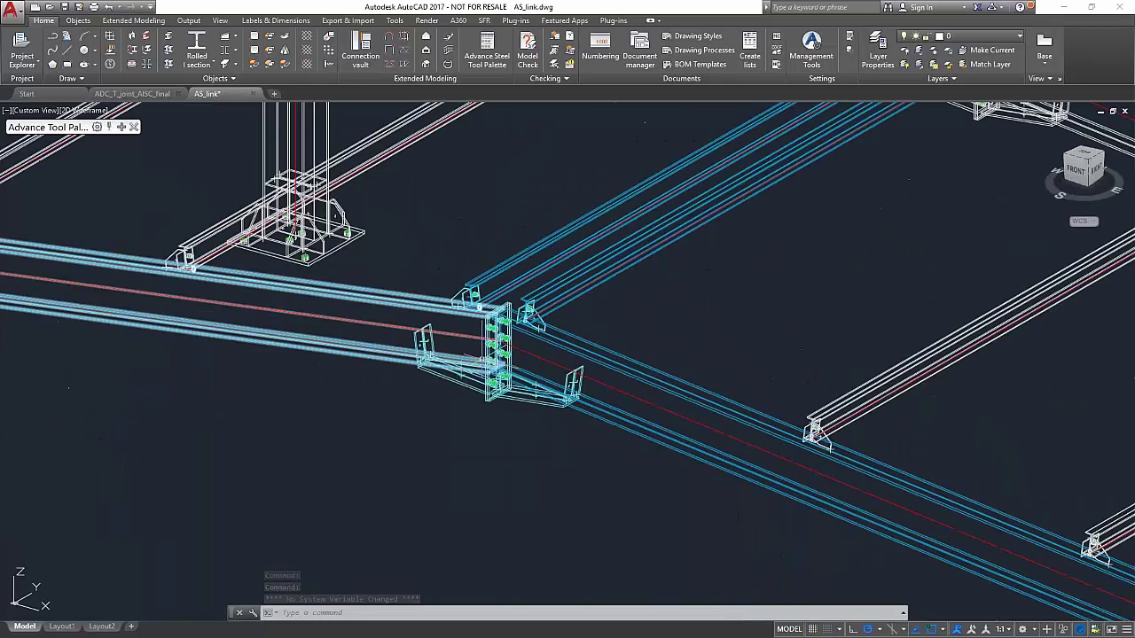
middle_click_drag(615, 322, 606, 324, "shift")
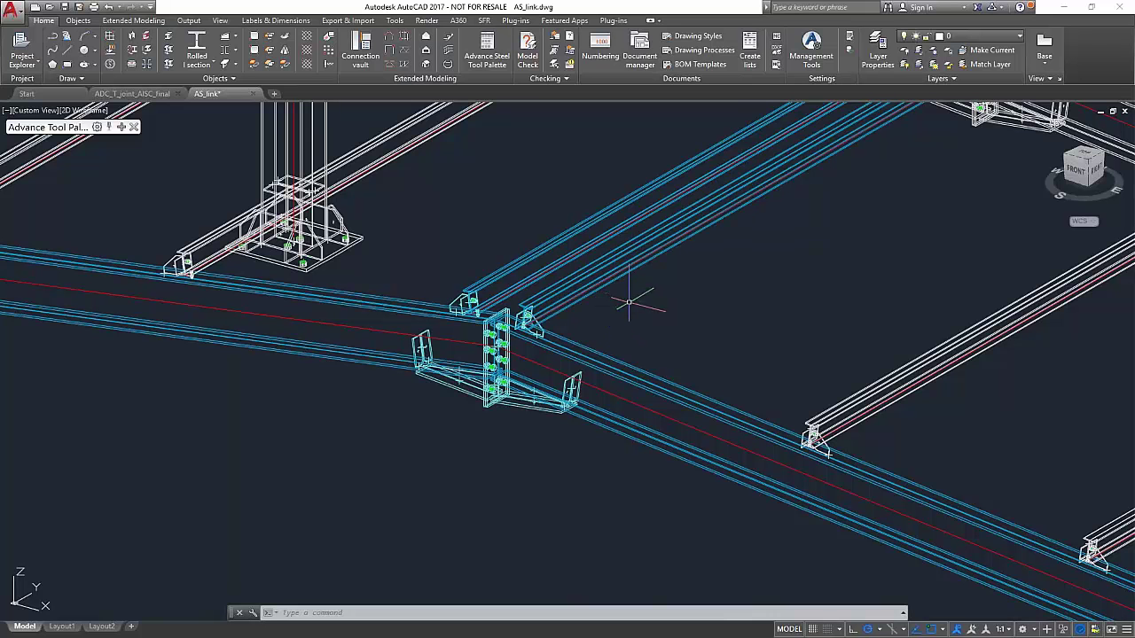
middle_click_drag(629, 302, 624, 299, "shift")
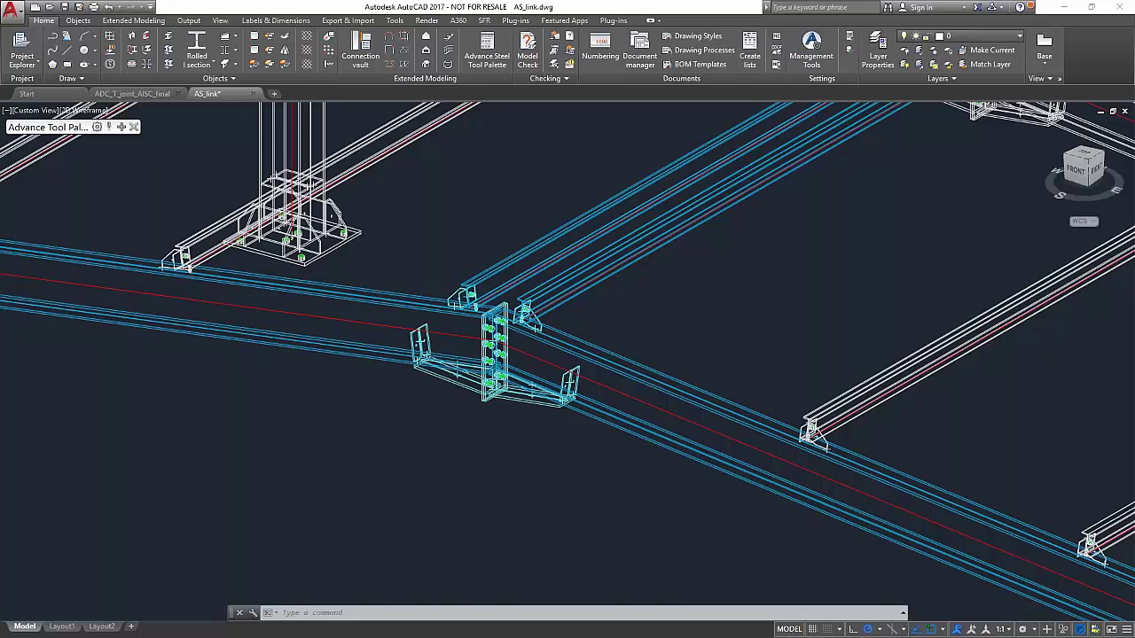
scroll(620, 299, "down", 10)
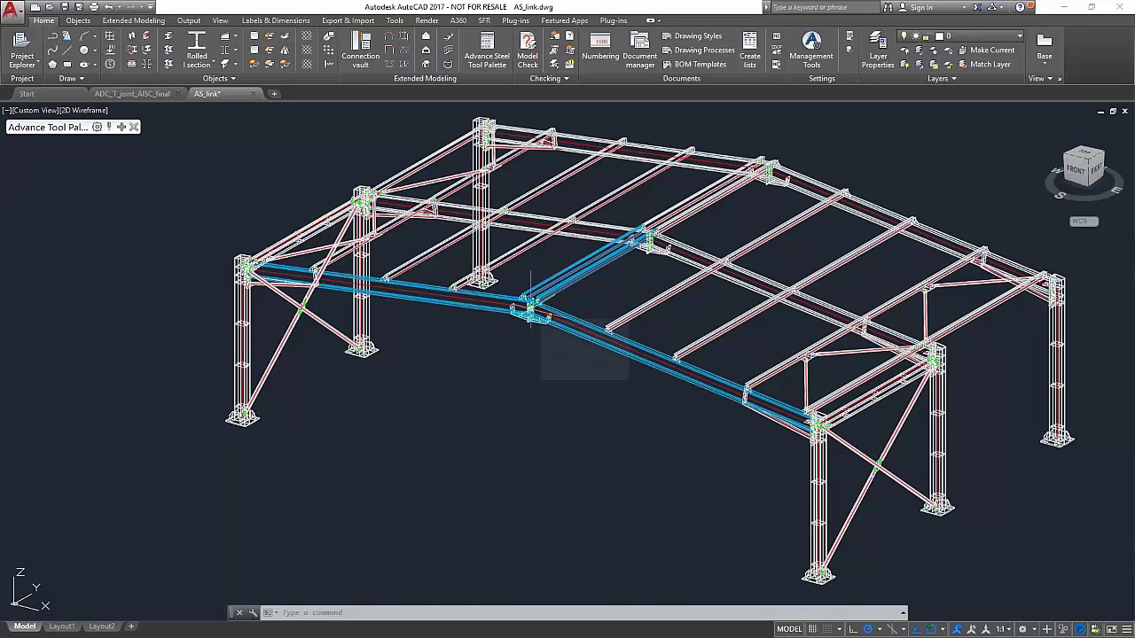
- Zoom in on the beam junction and launch the connection check command
left_click(530, 306)
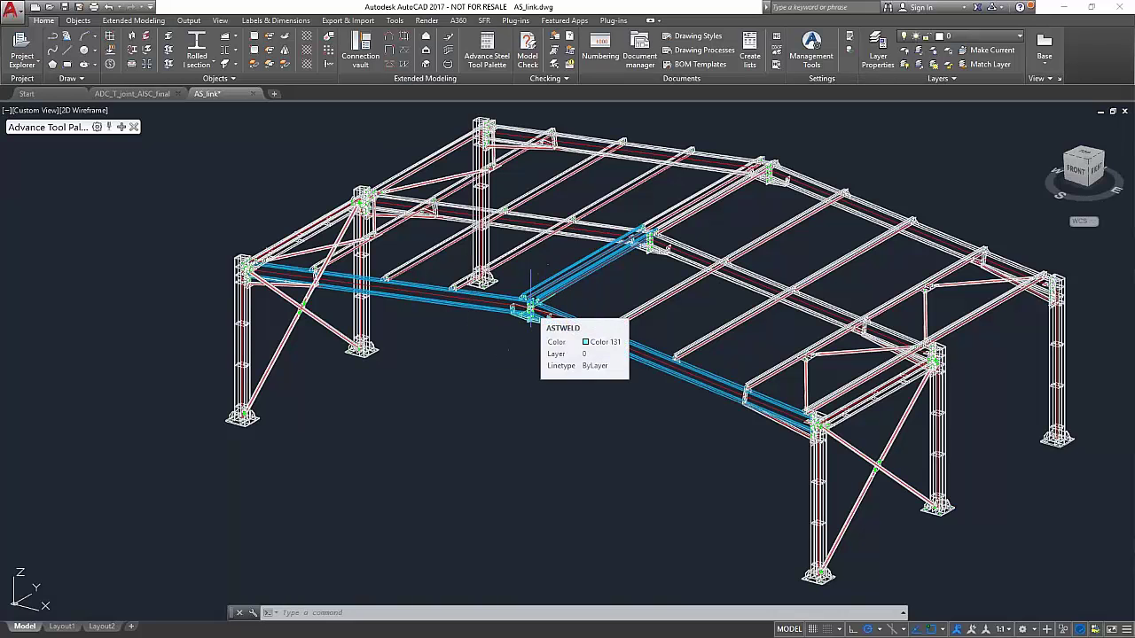
scroll(530, 306, "up", 6)
scroll(532, 306, "up", 2)
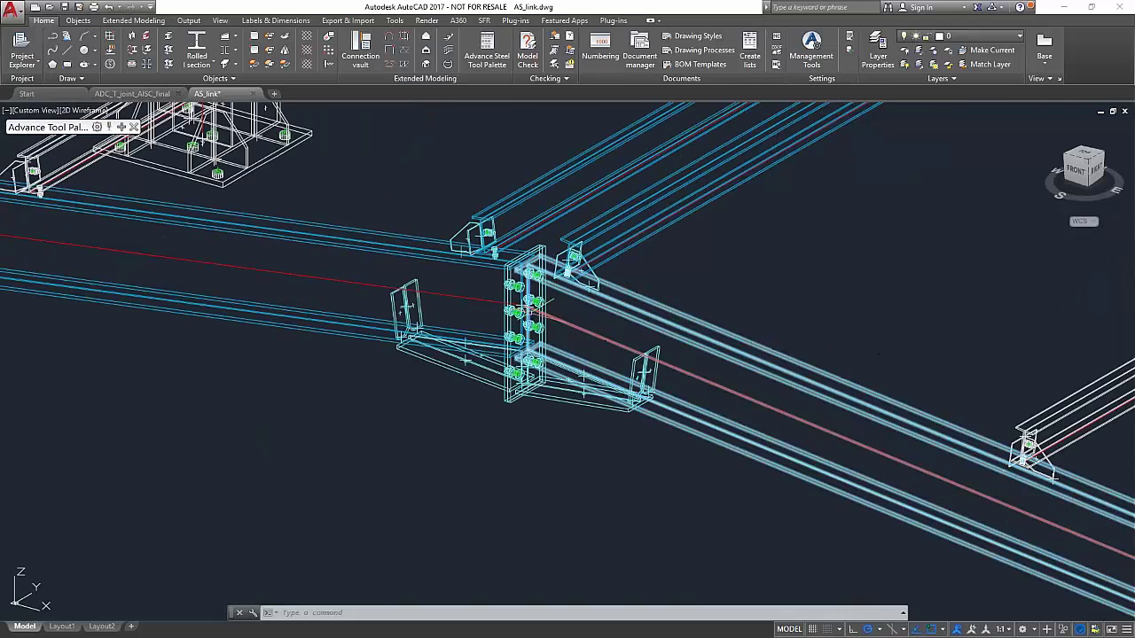
scroll(530, 305, "up", 2)
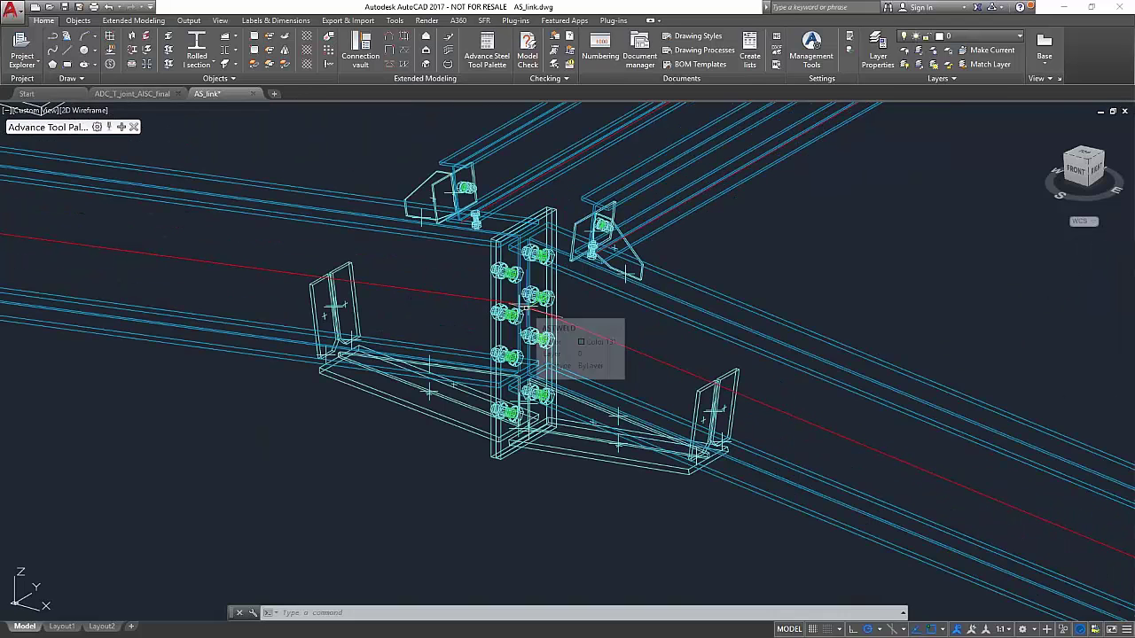
scroll(525, 315, "up", 1)
scroll(526, 315, "down", 2)
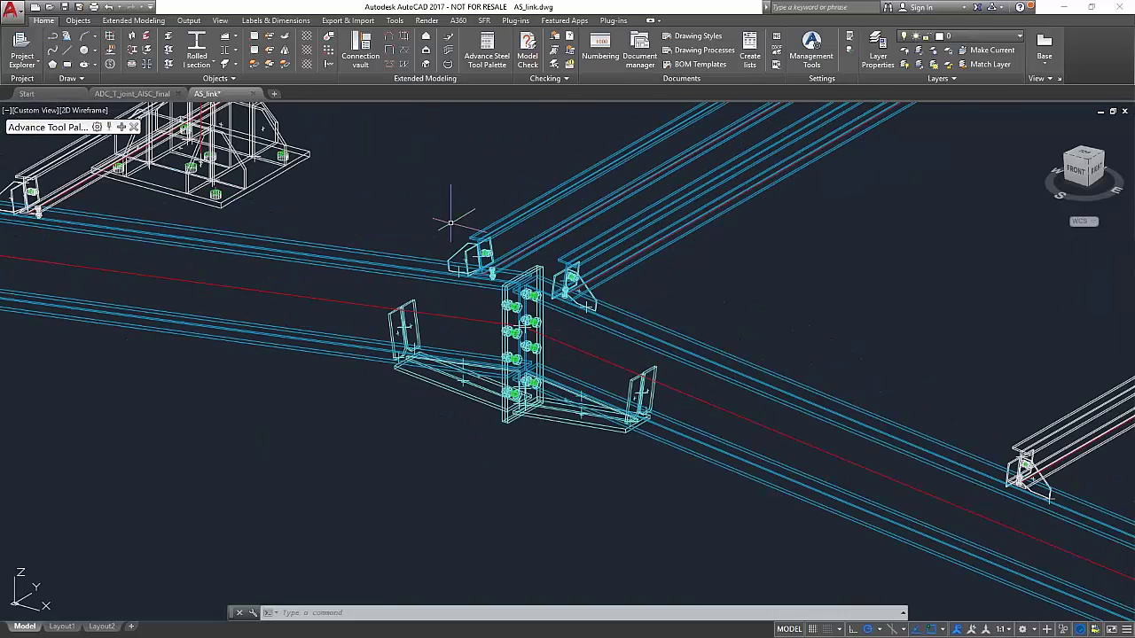
type("c")
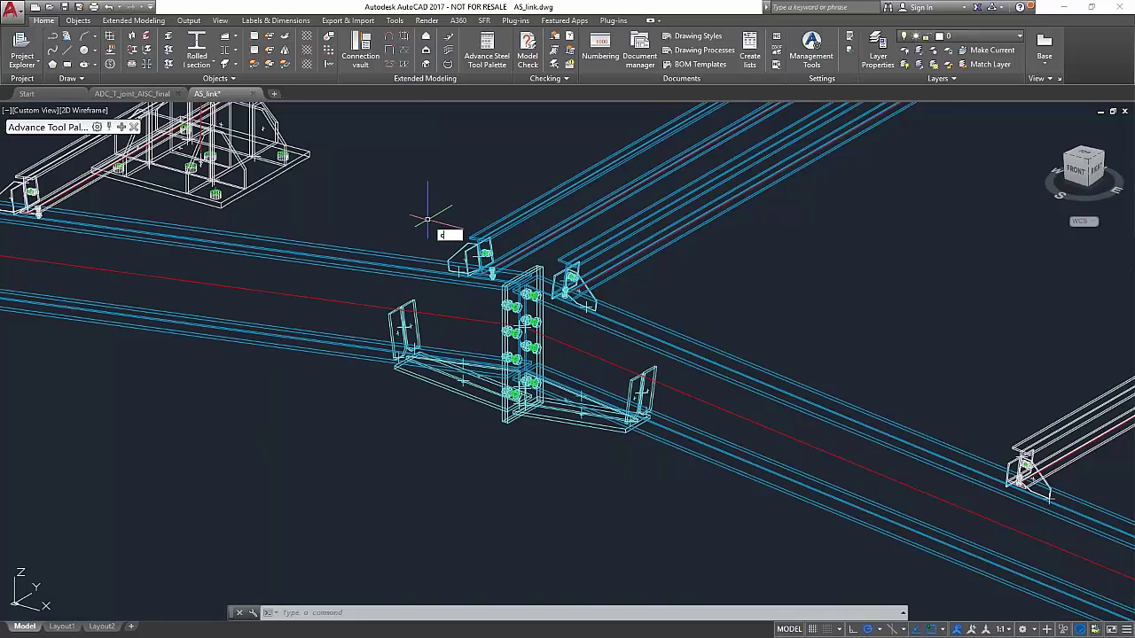
type("o")
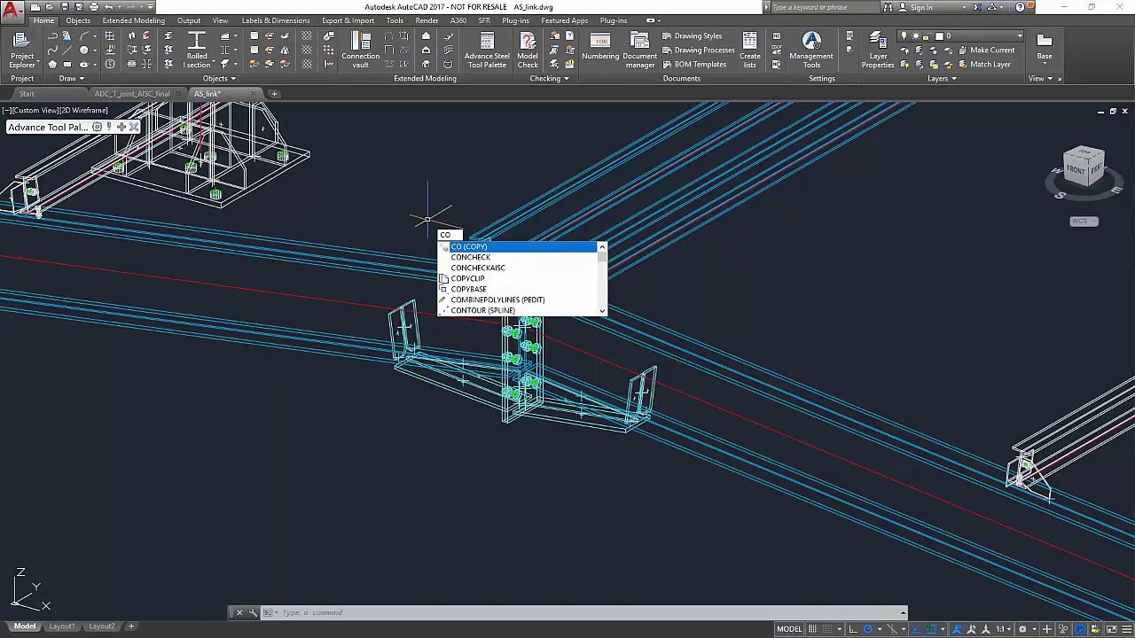
type("il")
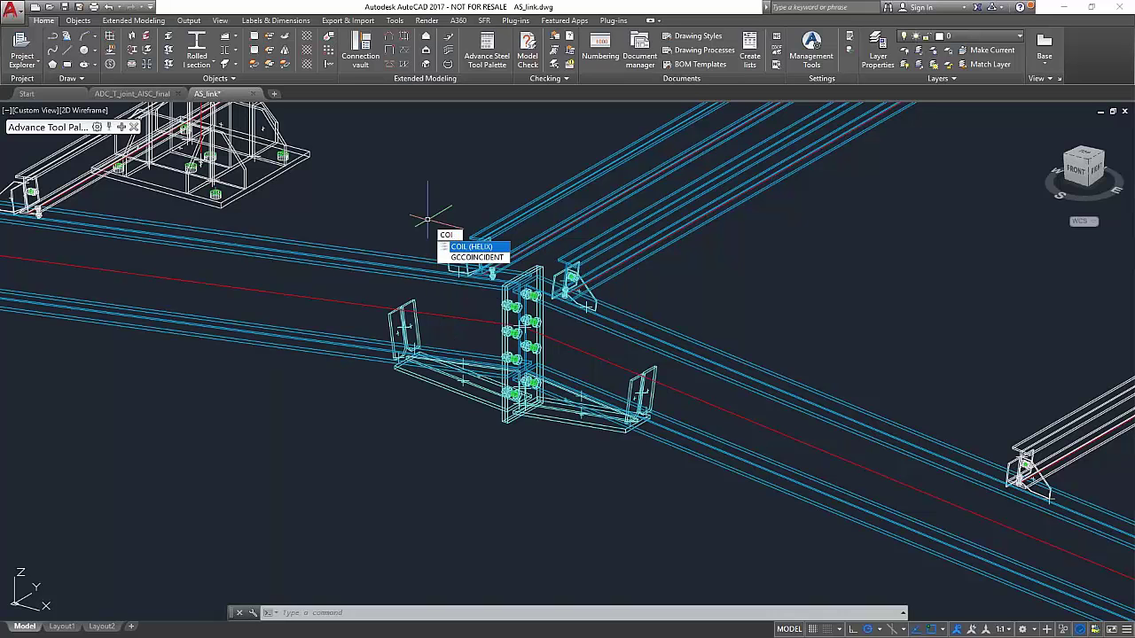
type("n")
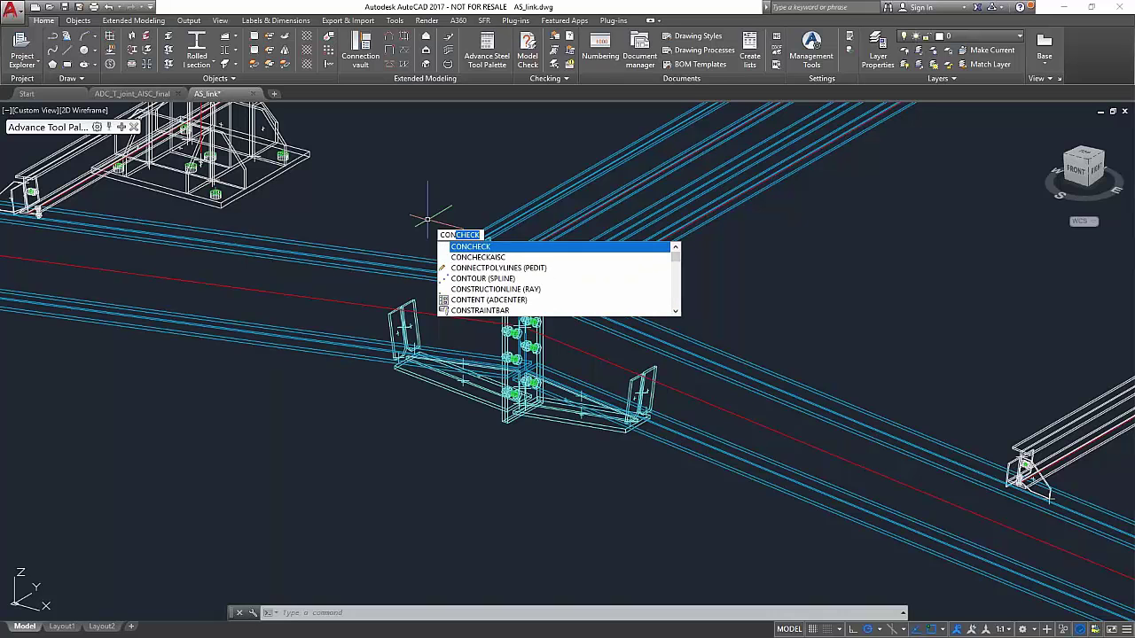
key("Return")
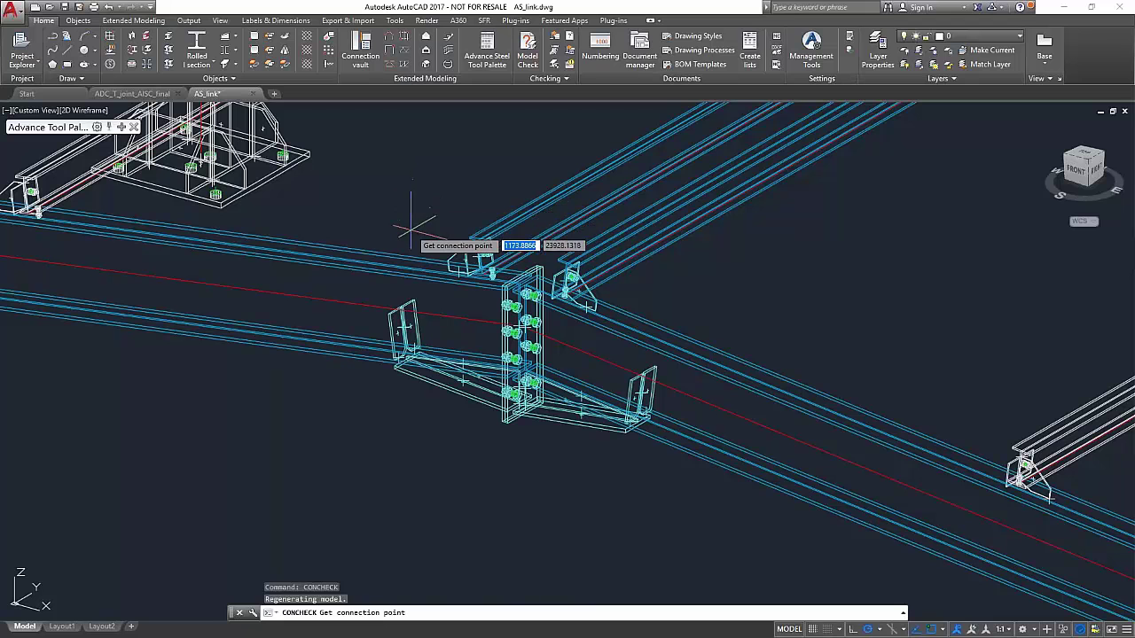
- Adjust the object snaps and pick the connection point between the bolts
left_click(346, 611)
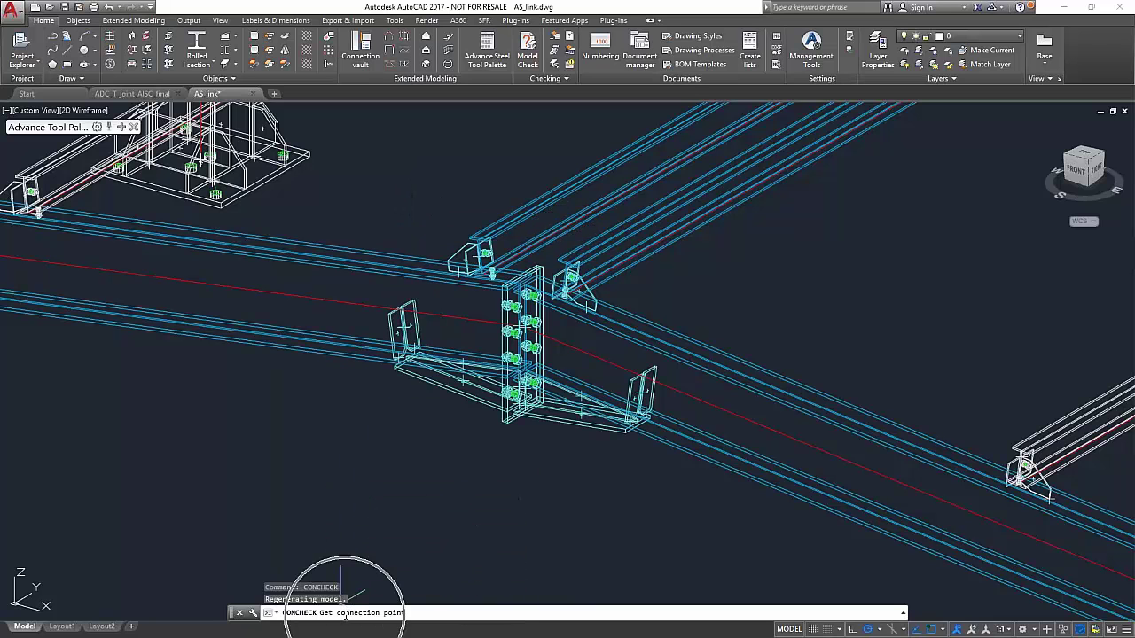
left_click(902, 631)
left_click(904, 631)
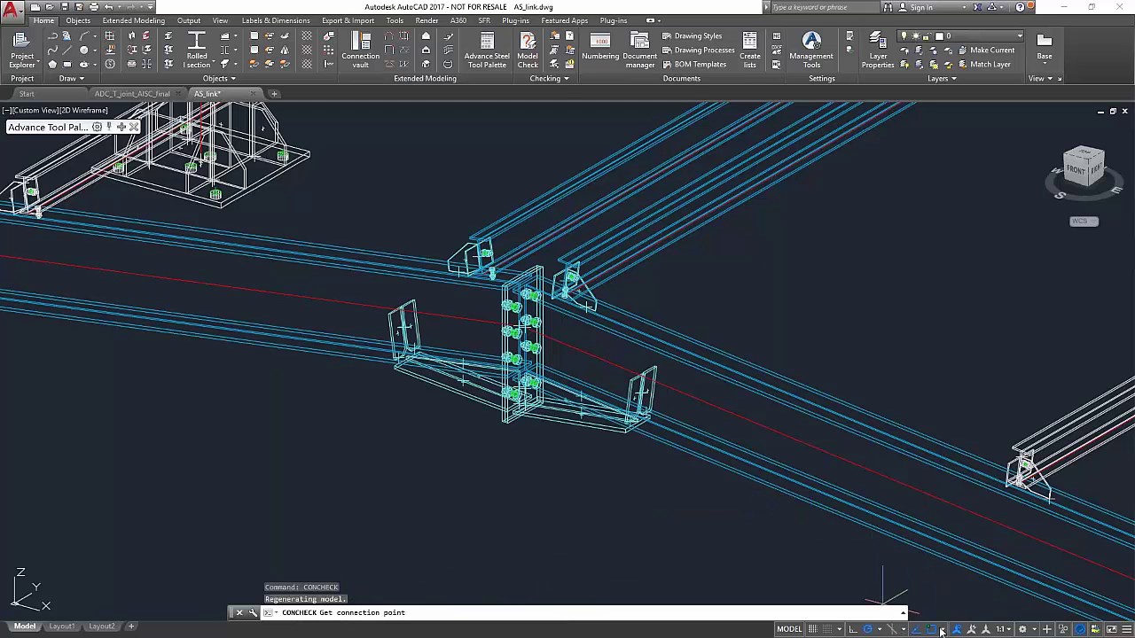
left_click(943, 630)
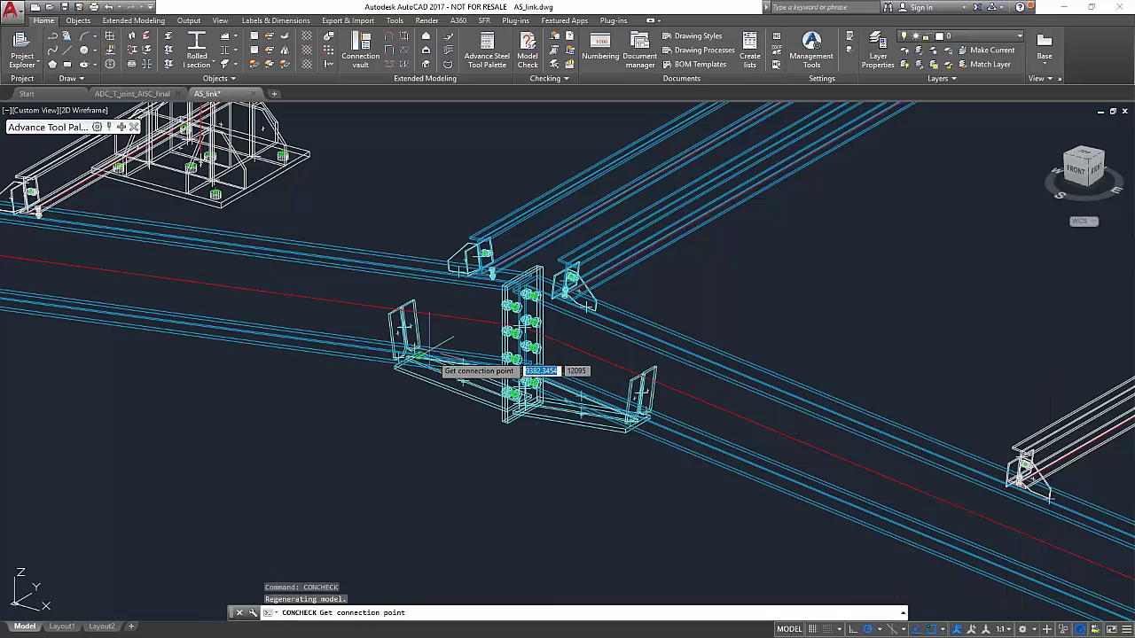
left_click(943, 630)
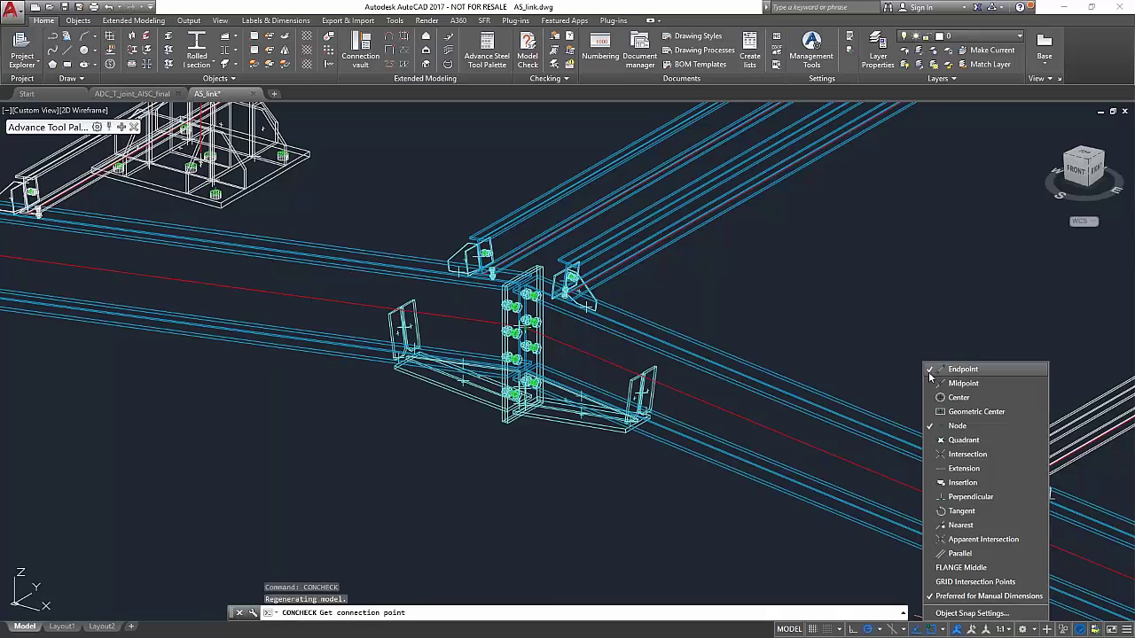
left_click(938, 625)
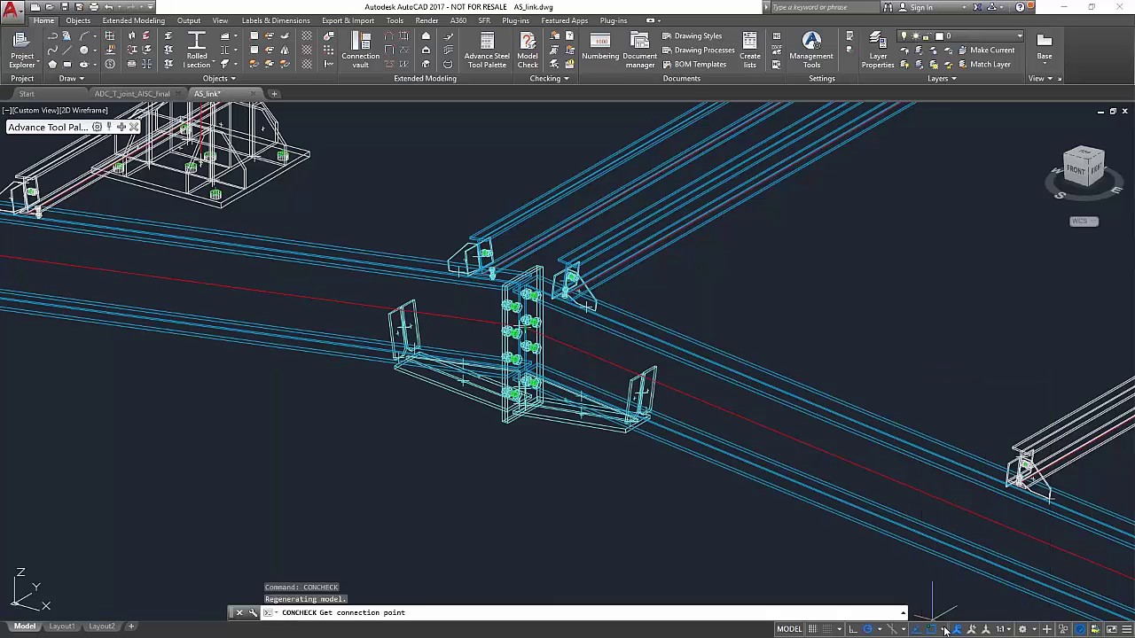
scroll(576, 355, "up", 8)
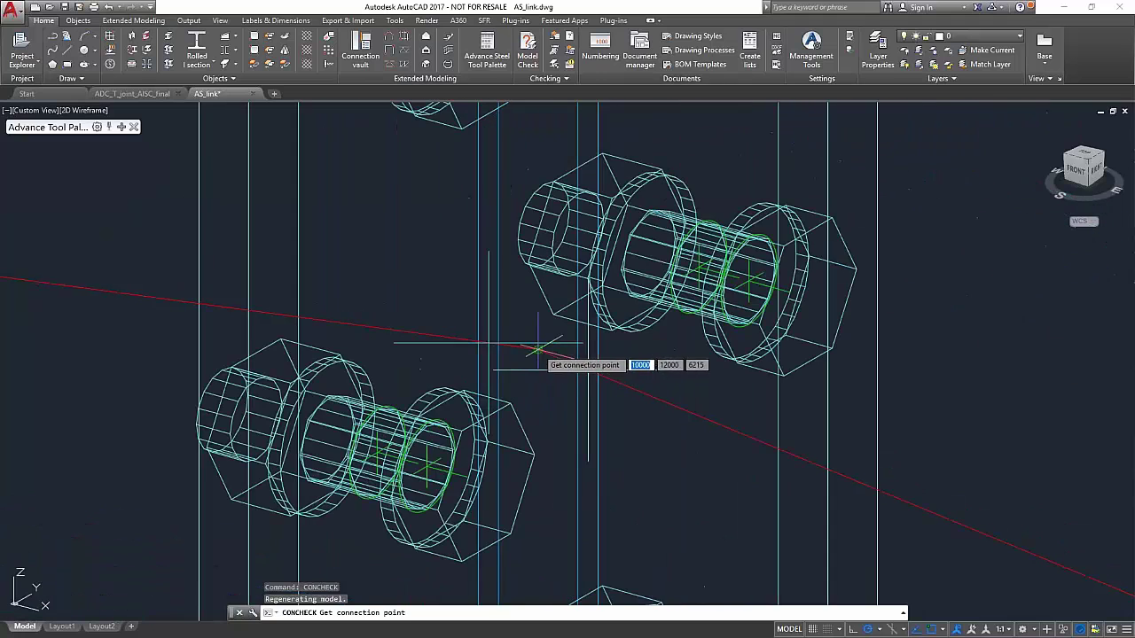
left_click(539, 348)
- Select the left, right and upper beams meeting at the joint
scroll(536, 350, "down", 7)
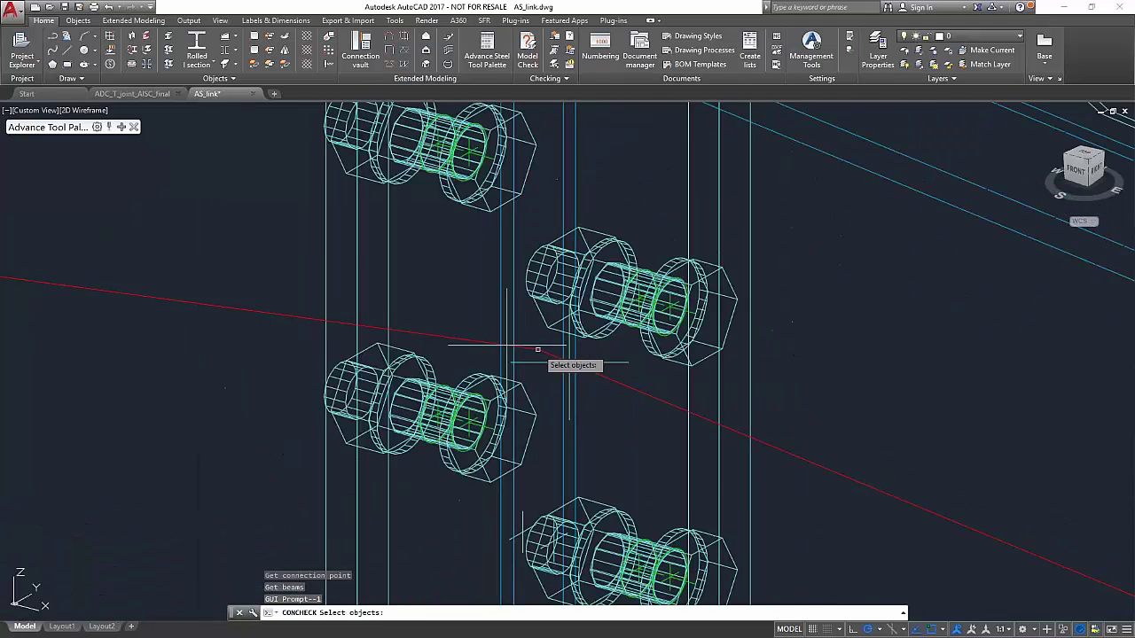
scroll(538, 348, "down", 3)
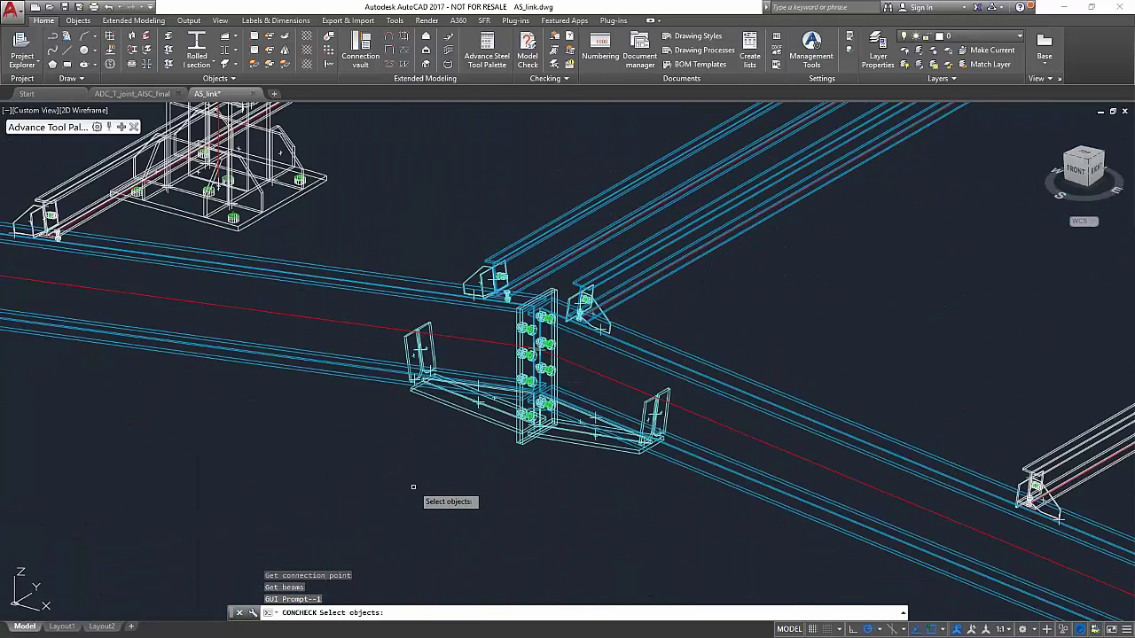
middle_click_drag(413, 497, 400, 514)
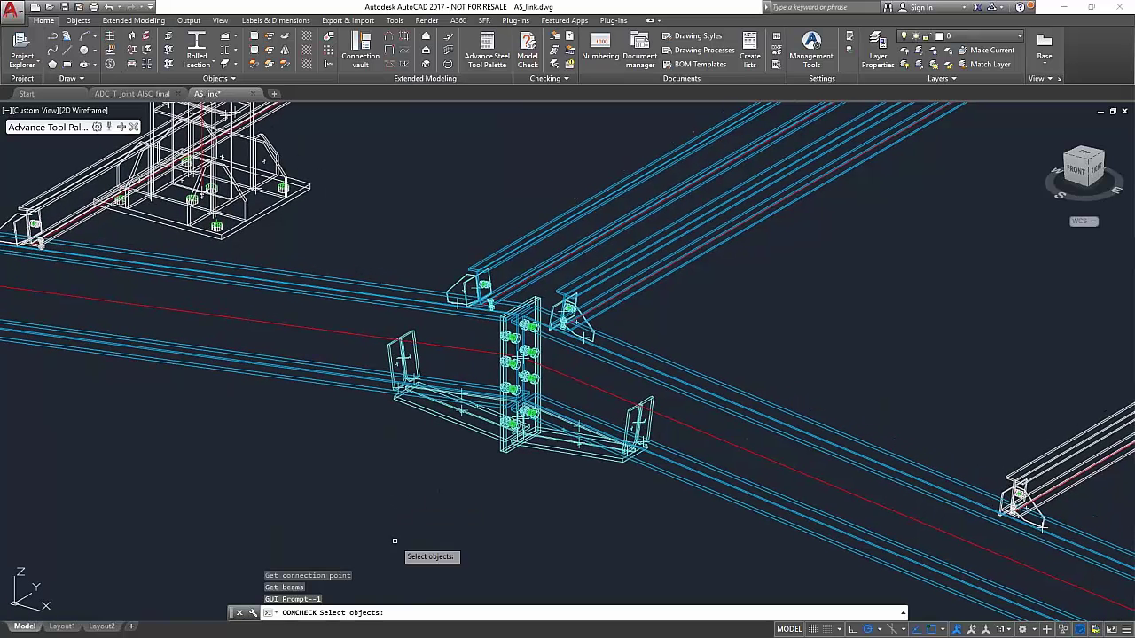
left_click(379, 612)
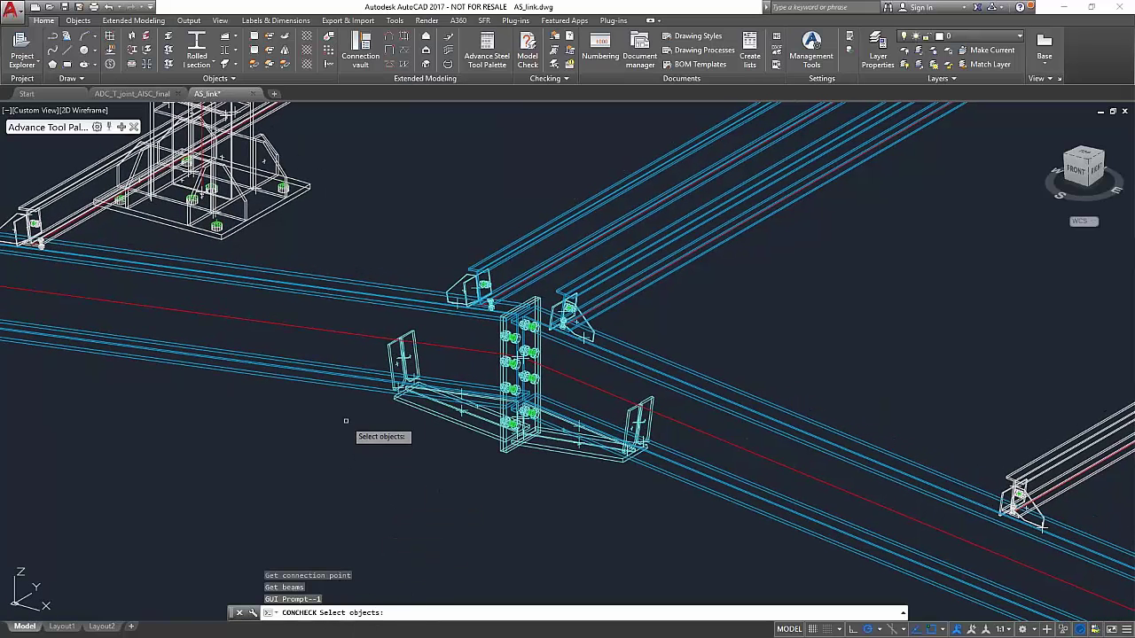
left_click(329, 381)
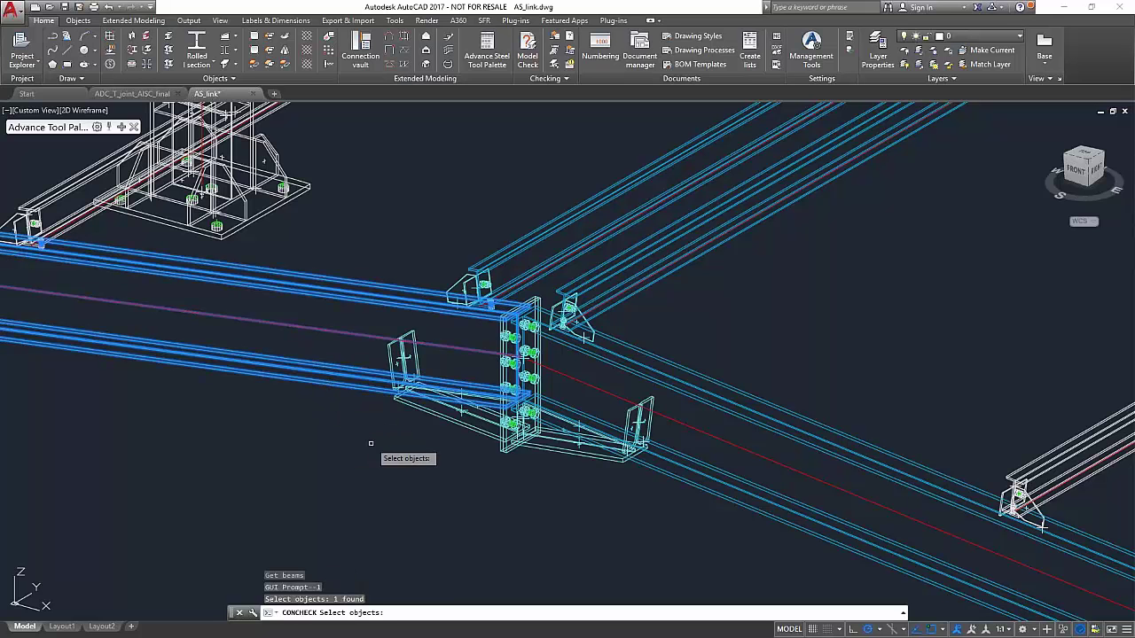
left_click(677, 479)
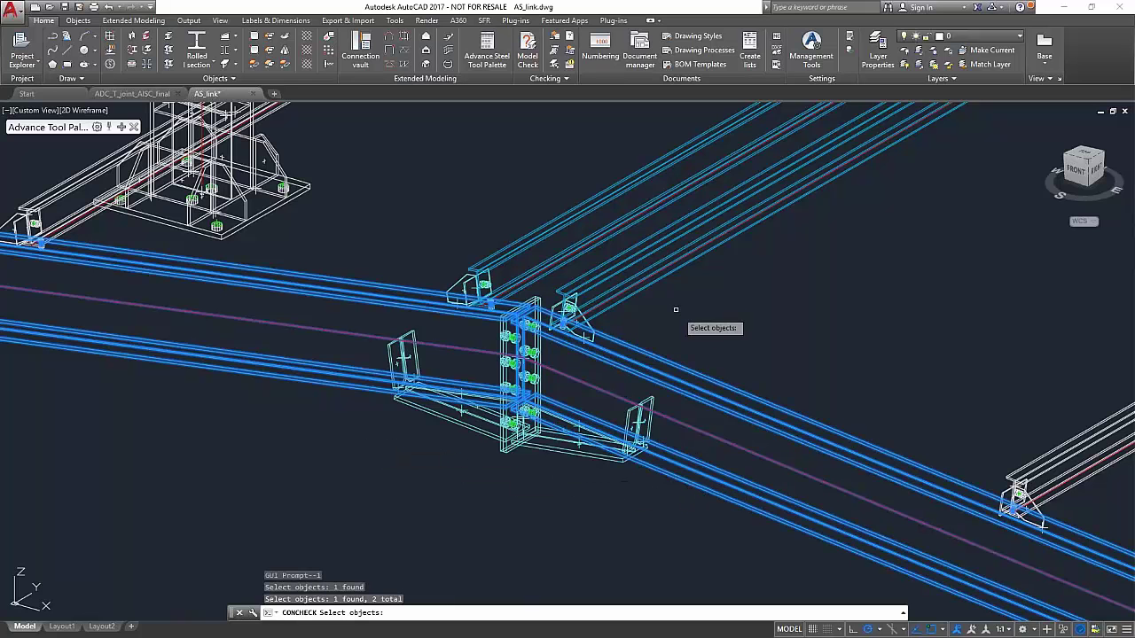
left_click(648, 291)
left_click(577, 257)
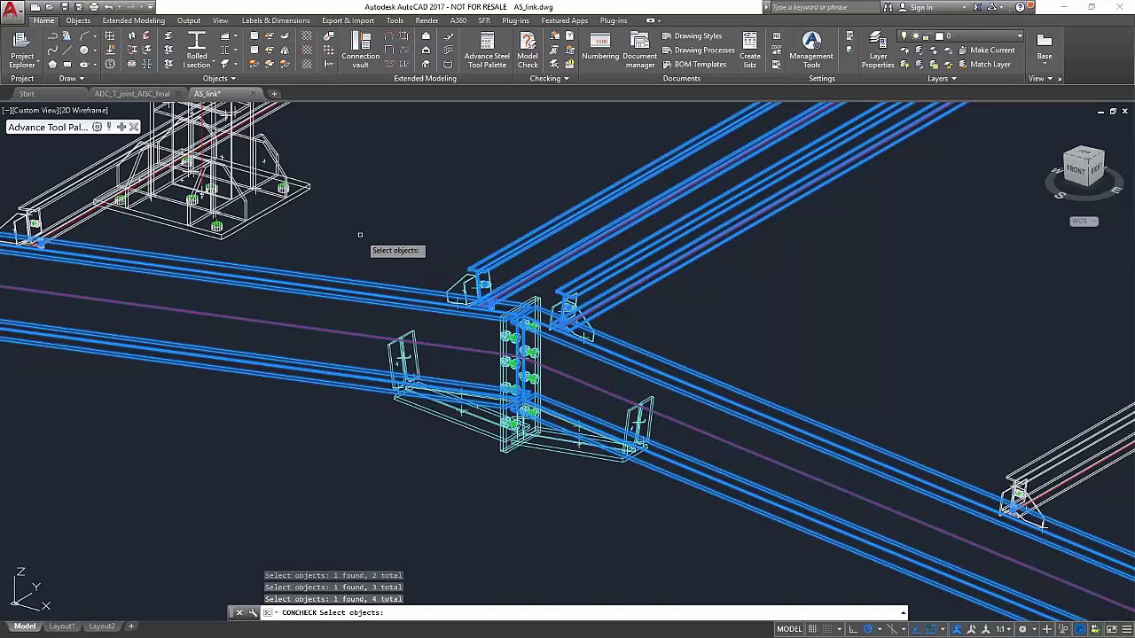
key("Return")
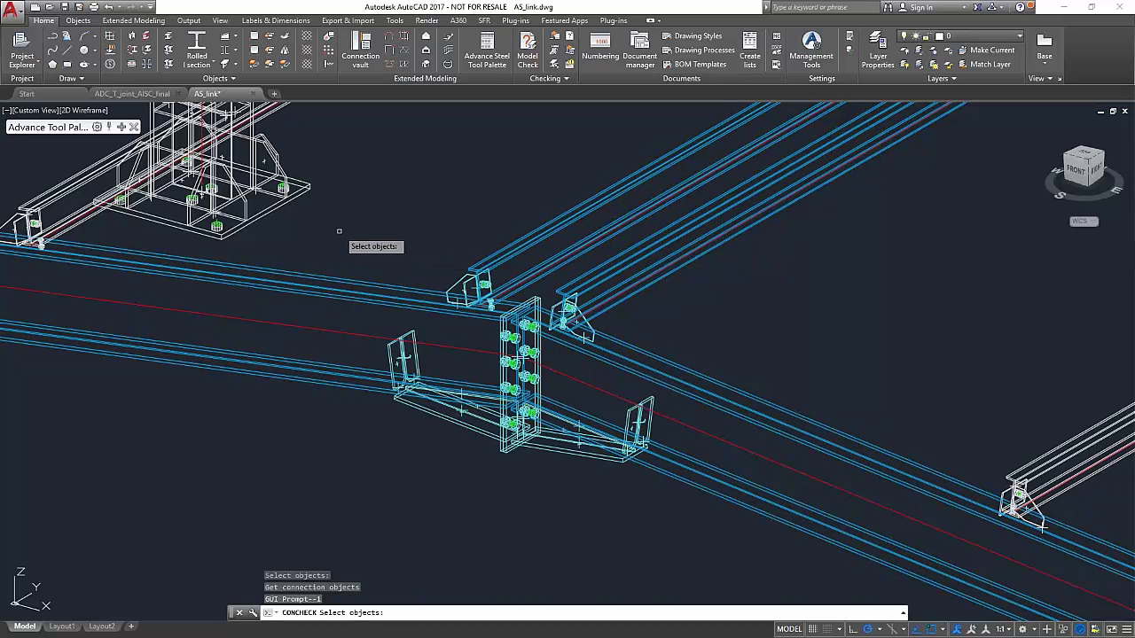
- Window-select the whole end-plate connection to gather its 55 objects
left_click(376, 610)
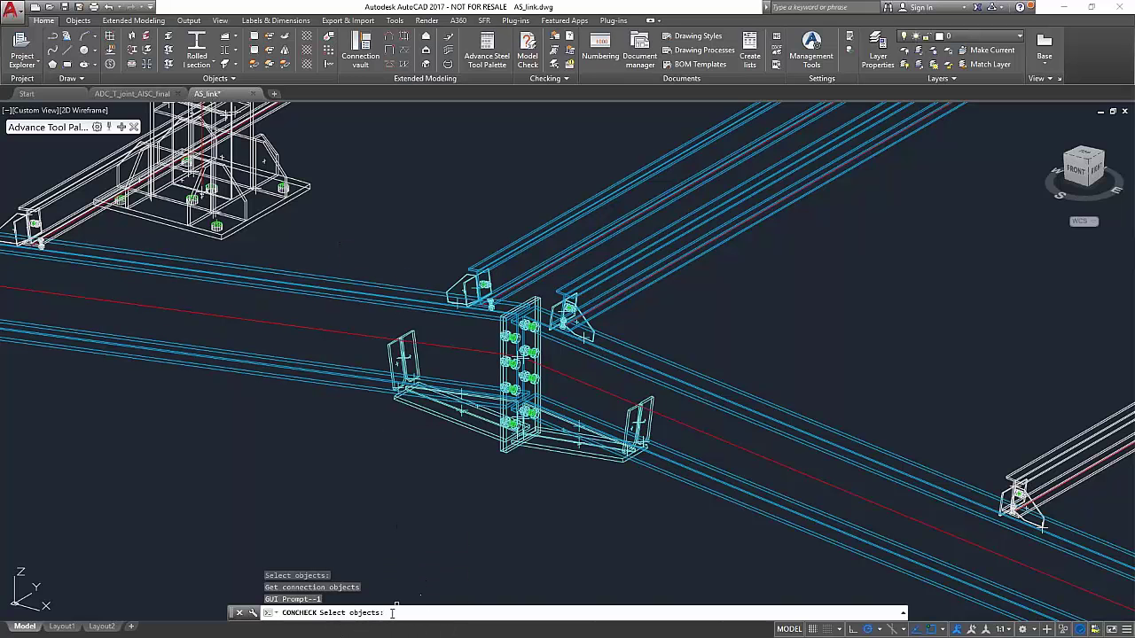
left_click(329, 205)
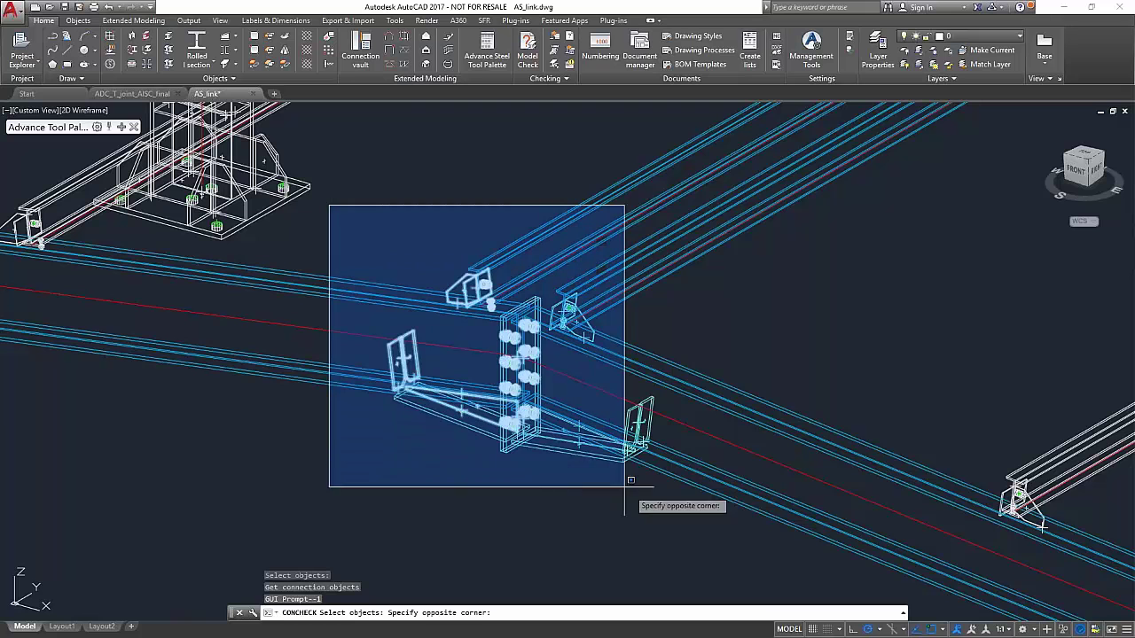
left_click(697, 526)
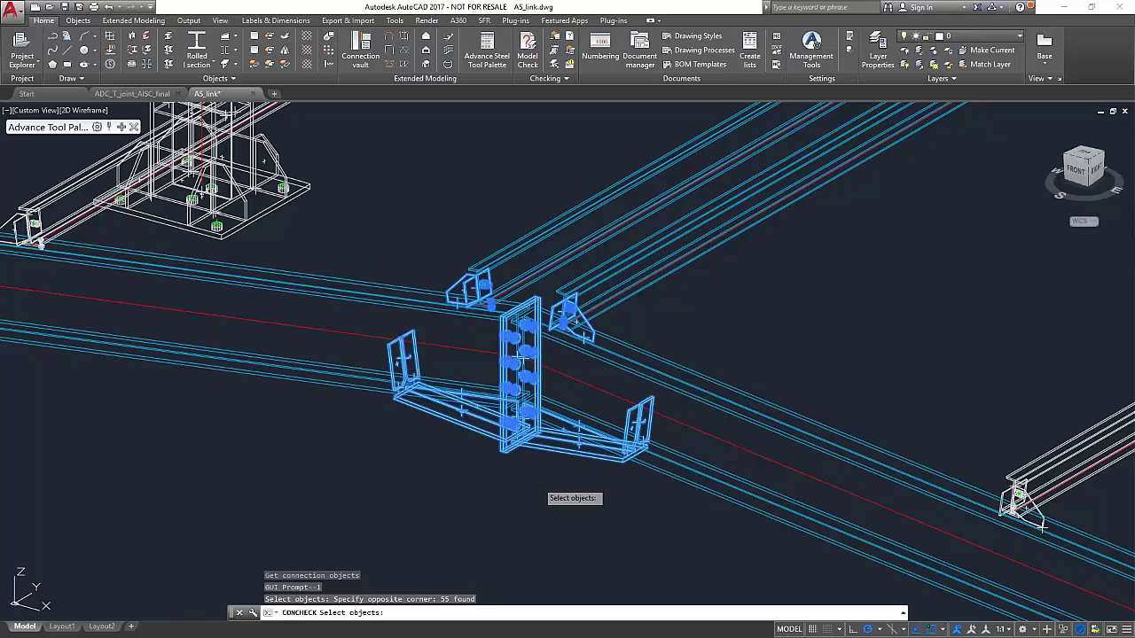
- Export the joint to Advance Design Connection, rotate its 3-D model, and view its member geometry
key("Return")
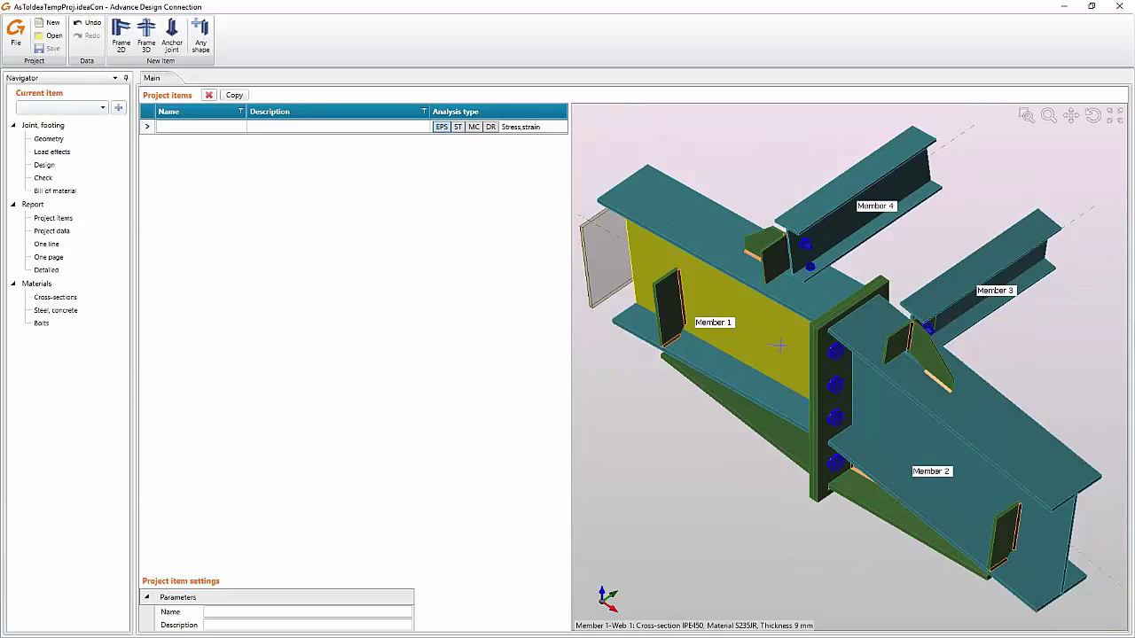
left_click(847, 381)
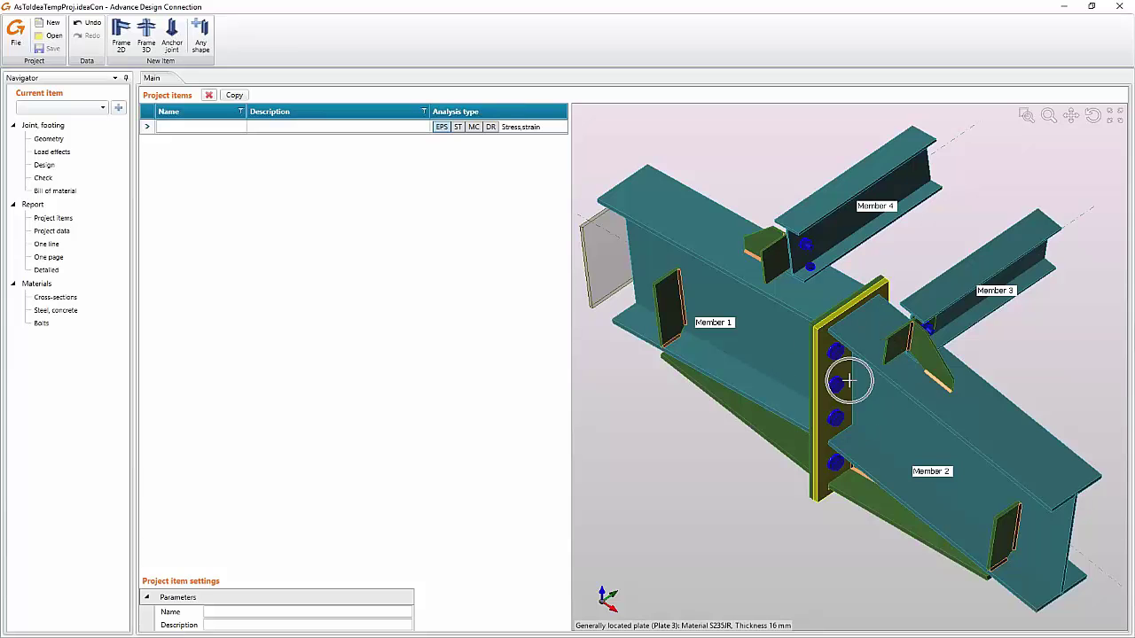
left_click(849, 381)
right_click_drag(849, 381, 848, 352)
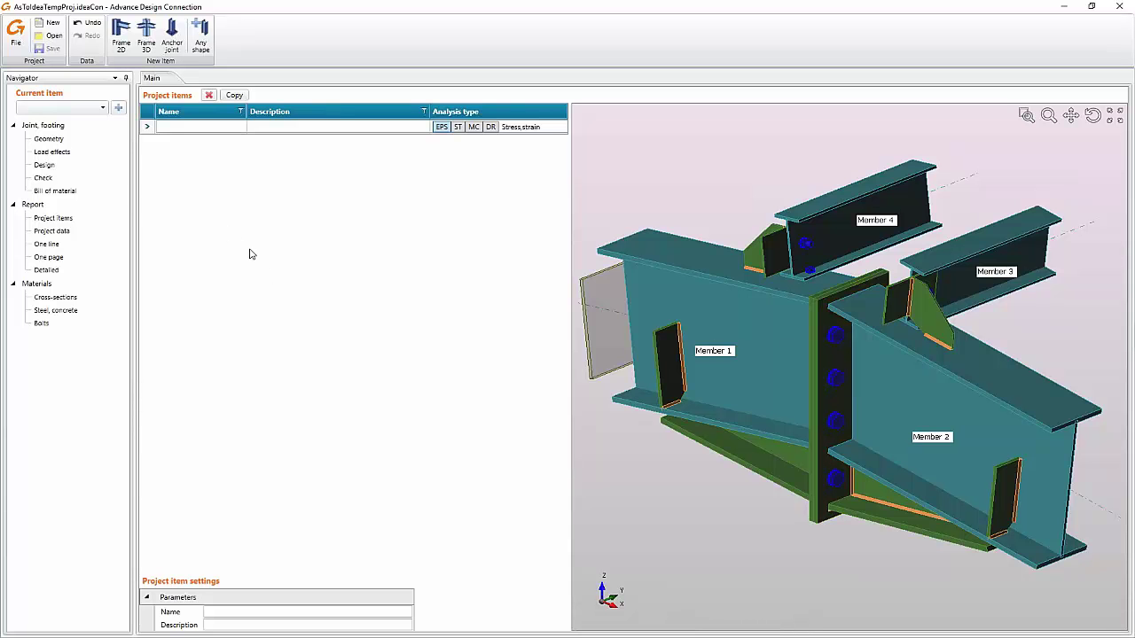
left_click(51, 140)
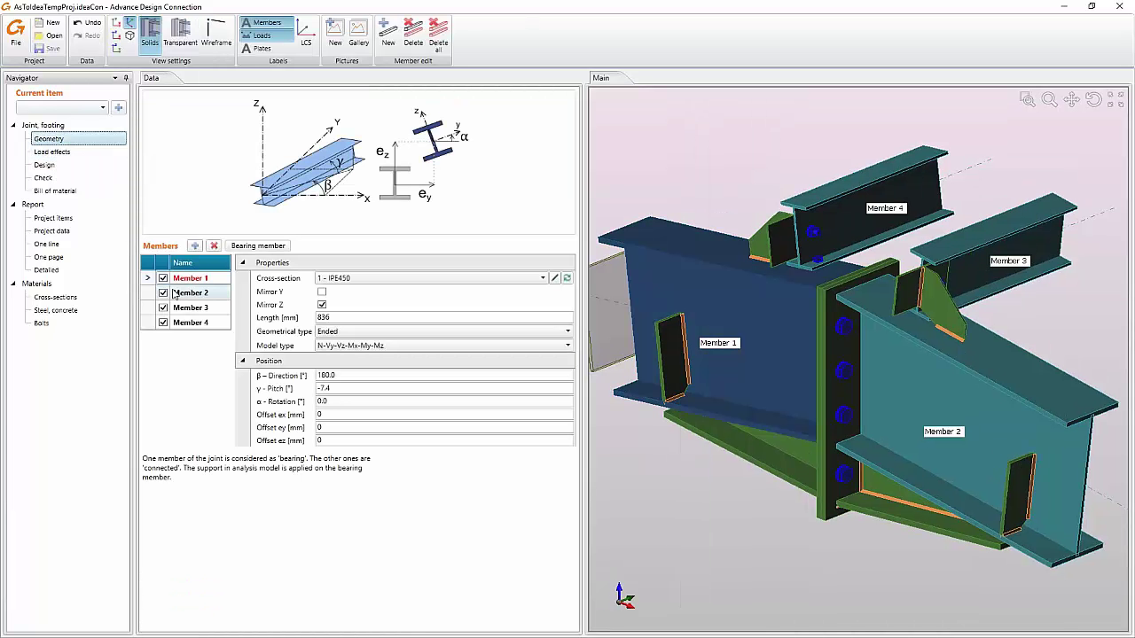
- Create load effect LE1 with all-zero forces on Members 1–4 and enable Check equilibrium
left_click(50, 154)
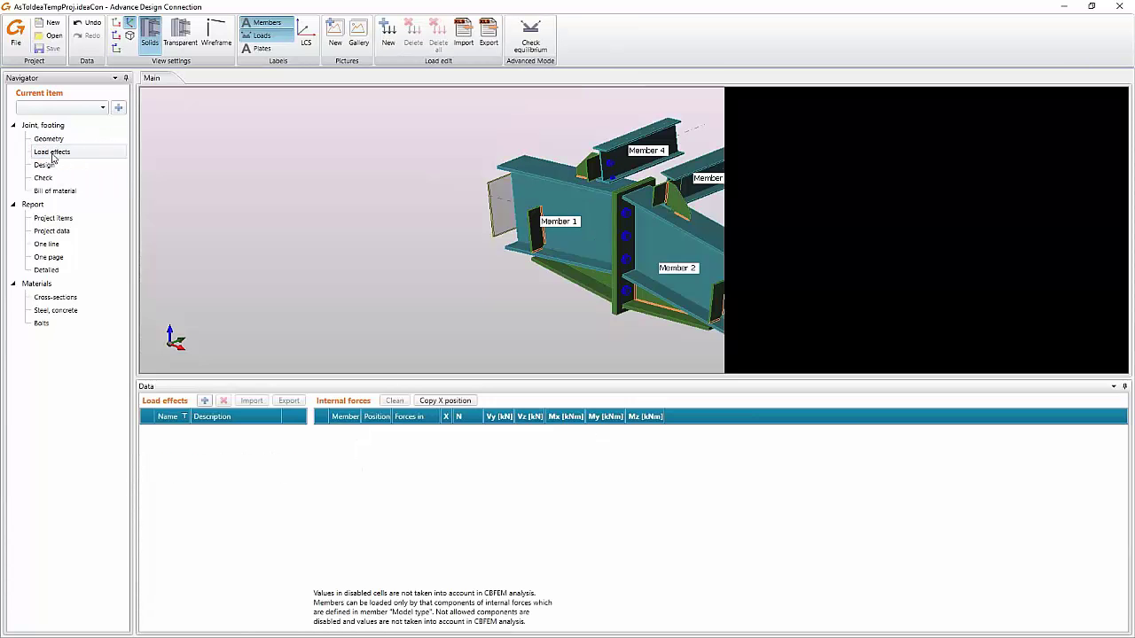
left_click_drag(382, 379, 380, 385)
left_click(204, 406)
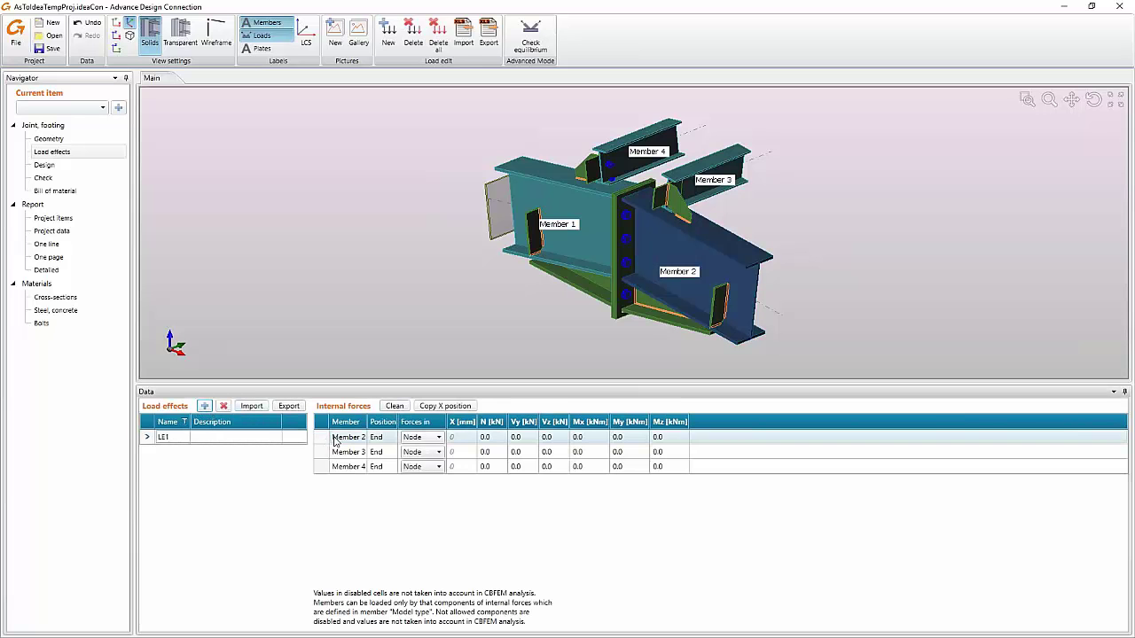
left_click(530, 37)
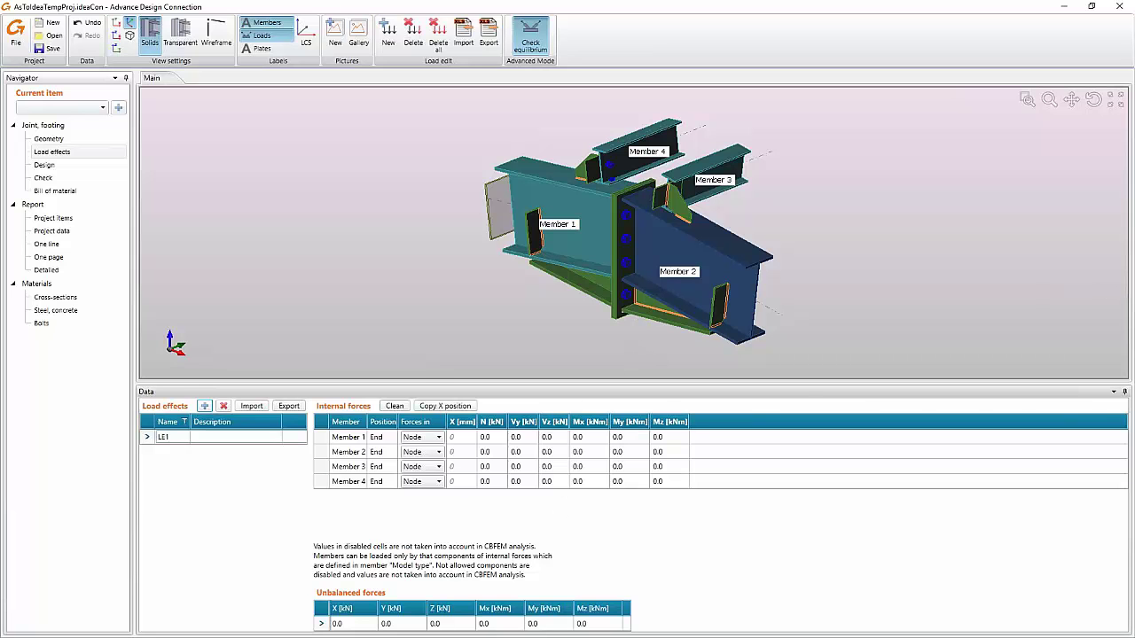
mouse_move(1134, 308)
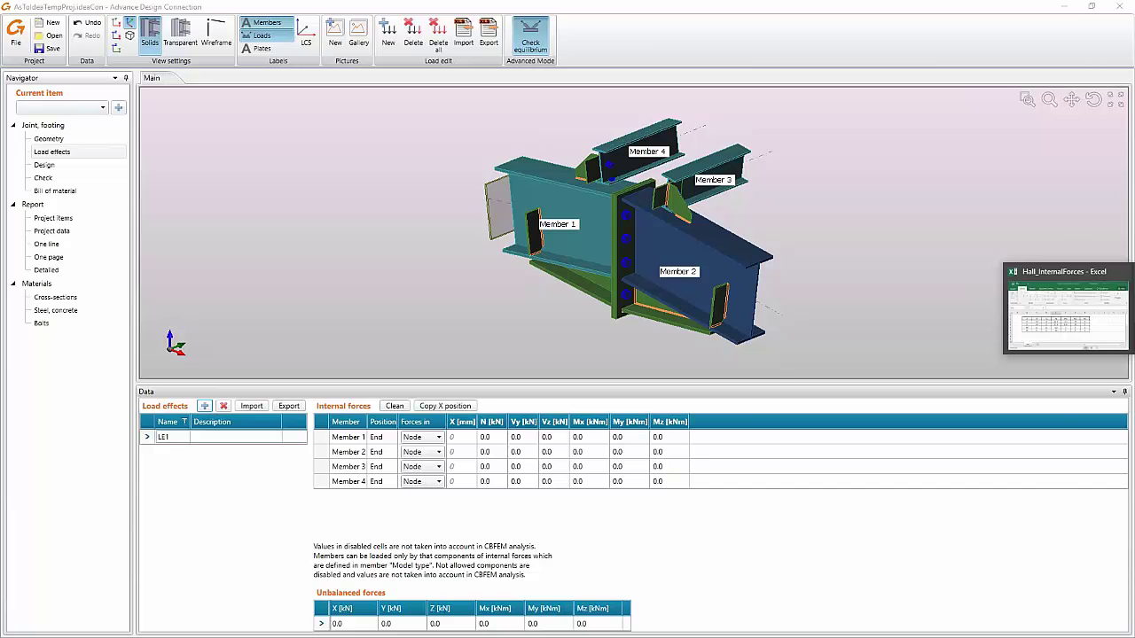
- Copy cells C3:H6 from the Hall_InternalForces workbook, then minimize Excel
left_click(1030, 372)
left_click(601, 352)
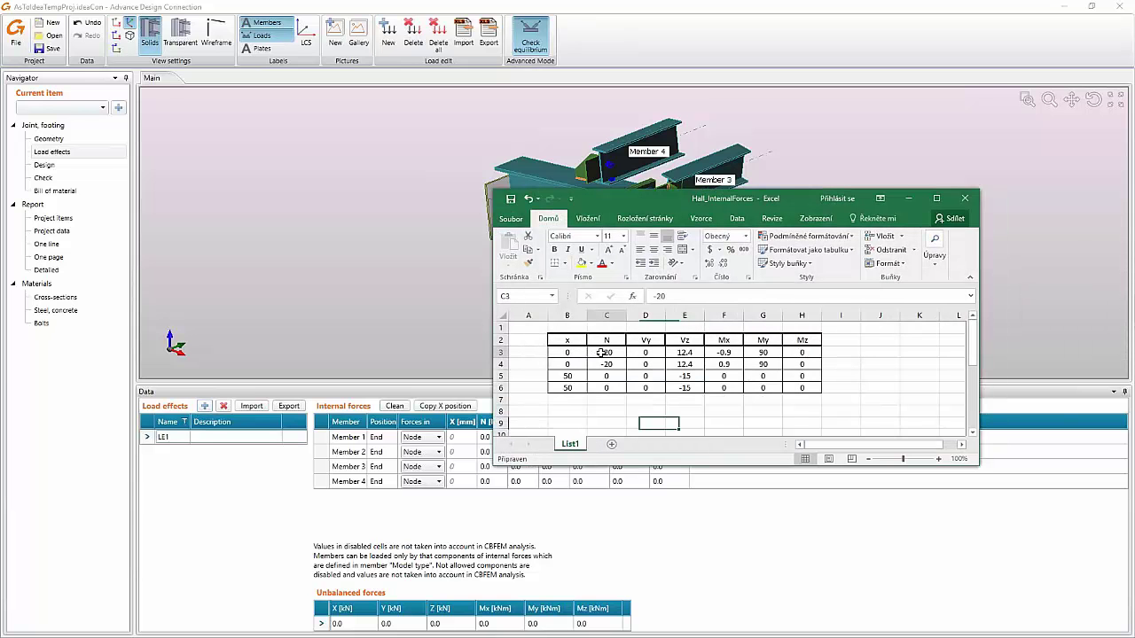
left_click_drag(607, 352, 790, 390)
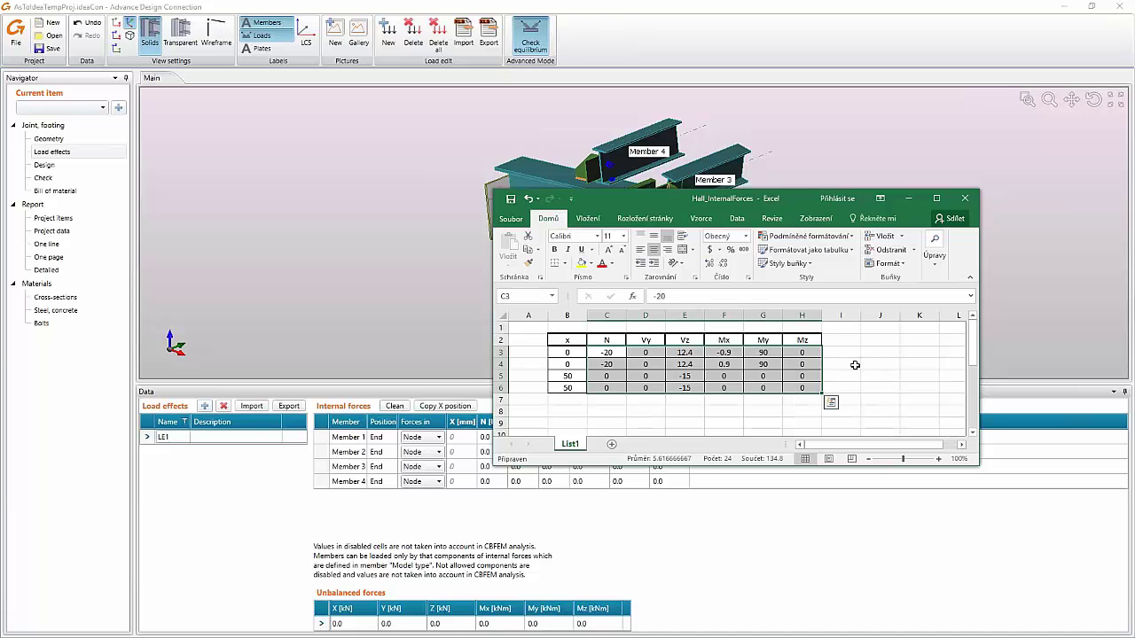
key("ctrl+c")
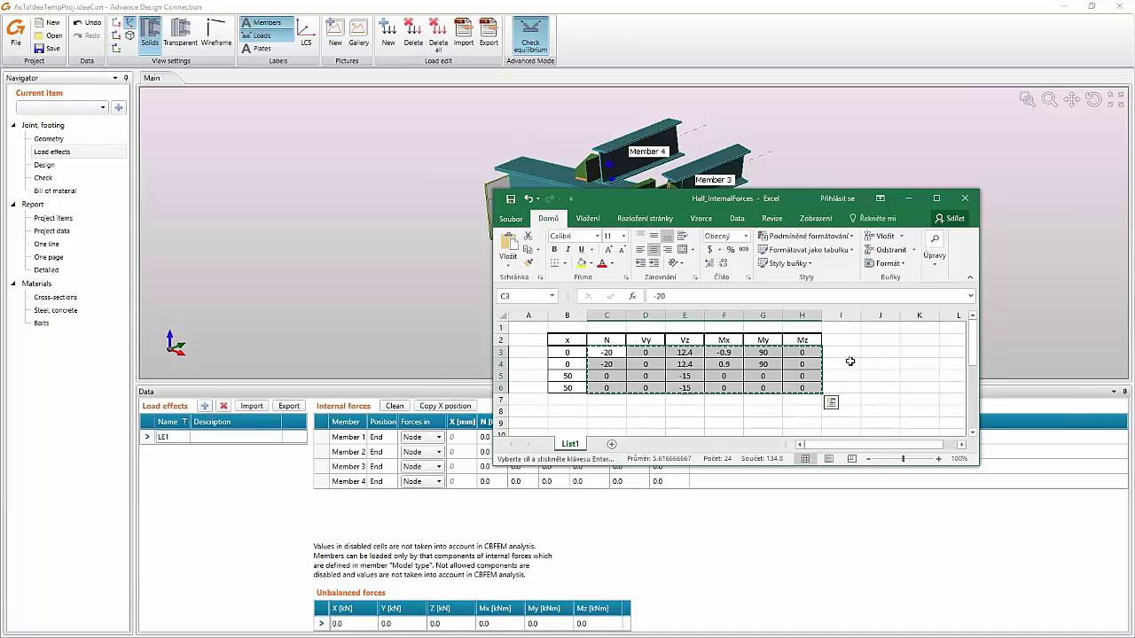
left_click(909, 200)
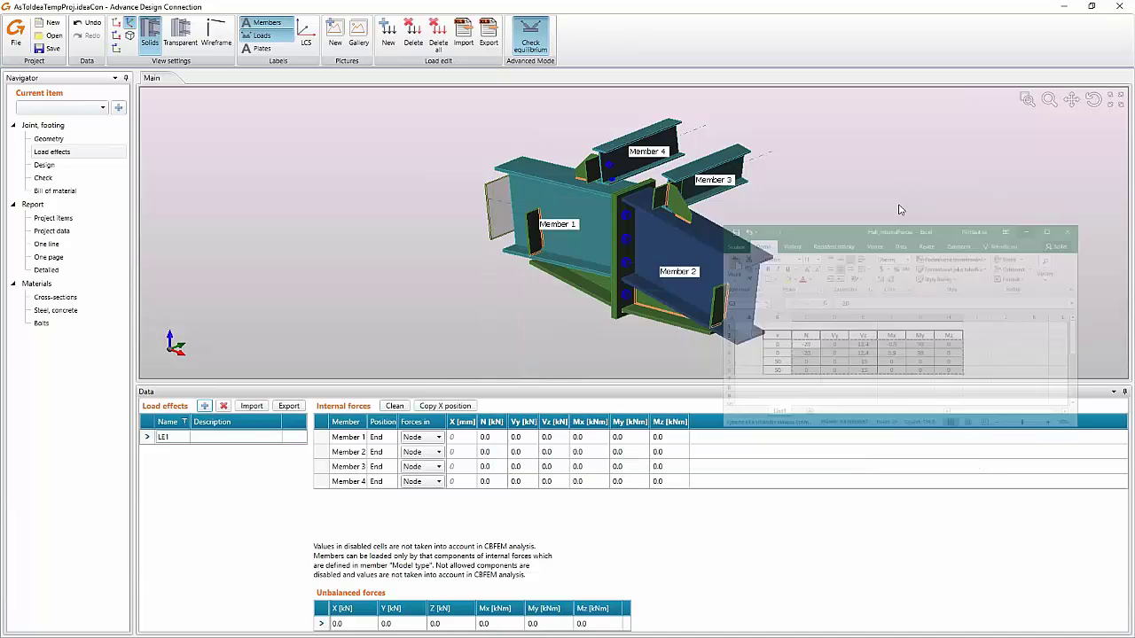
- Import the copied forces as LE2 by pasting them from Member 1's N cell
left_click(252, 406)
left_click(452, 229)
left_click(453, 230)
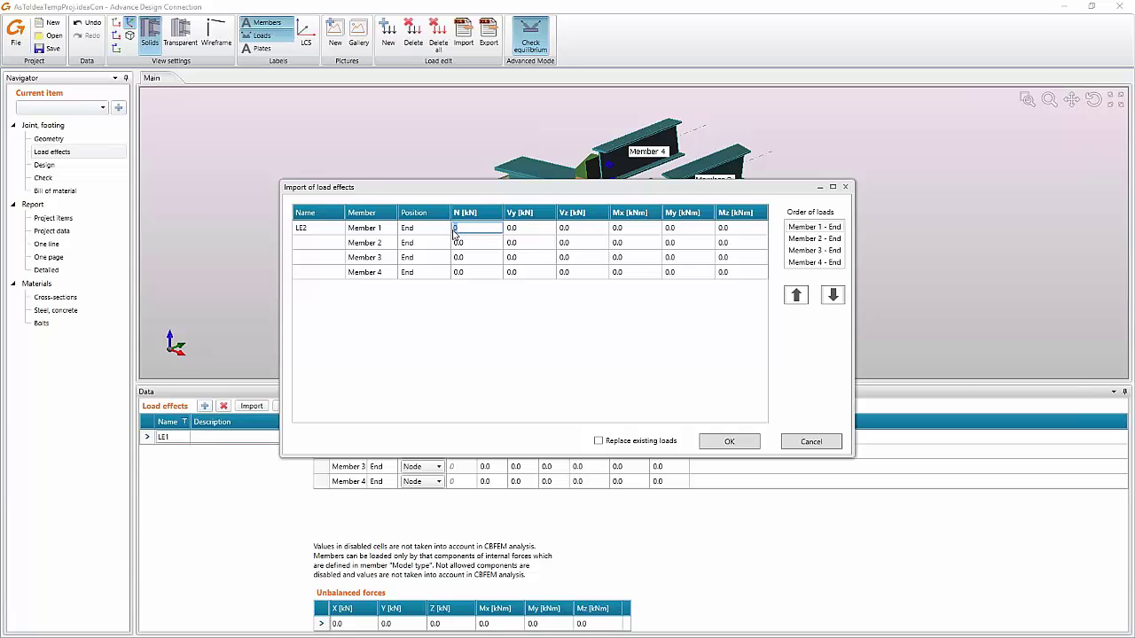
key("ctrl+v")
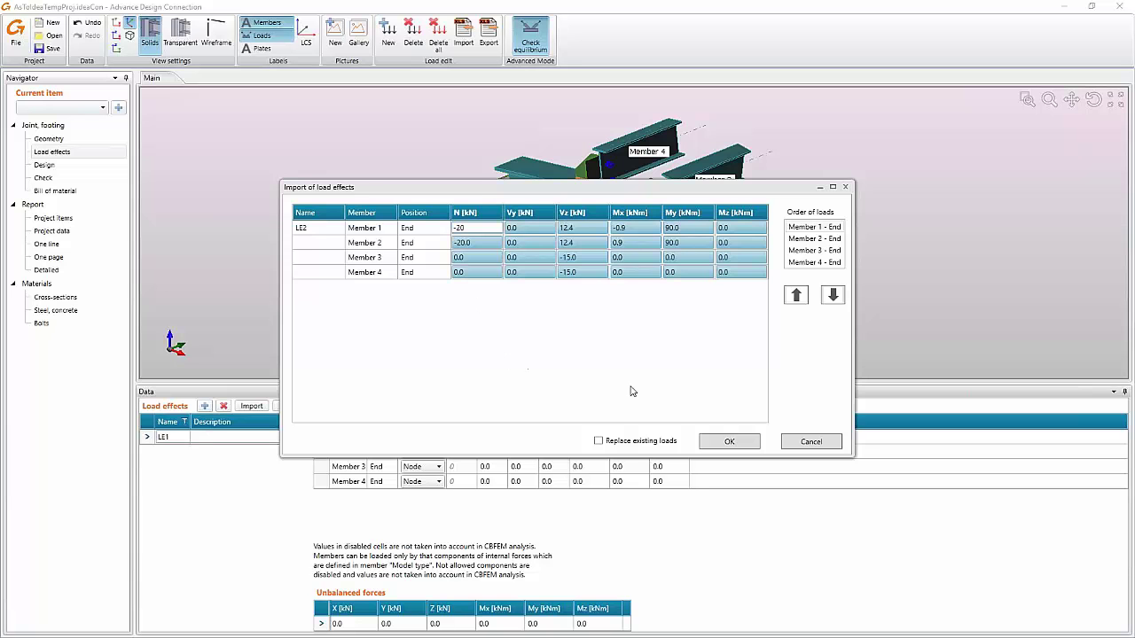
left_click(725, 441)
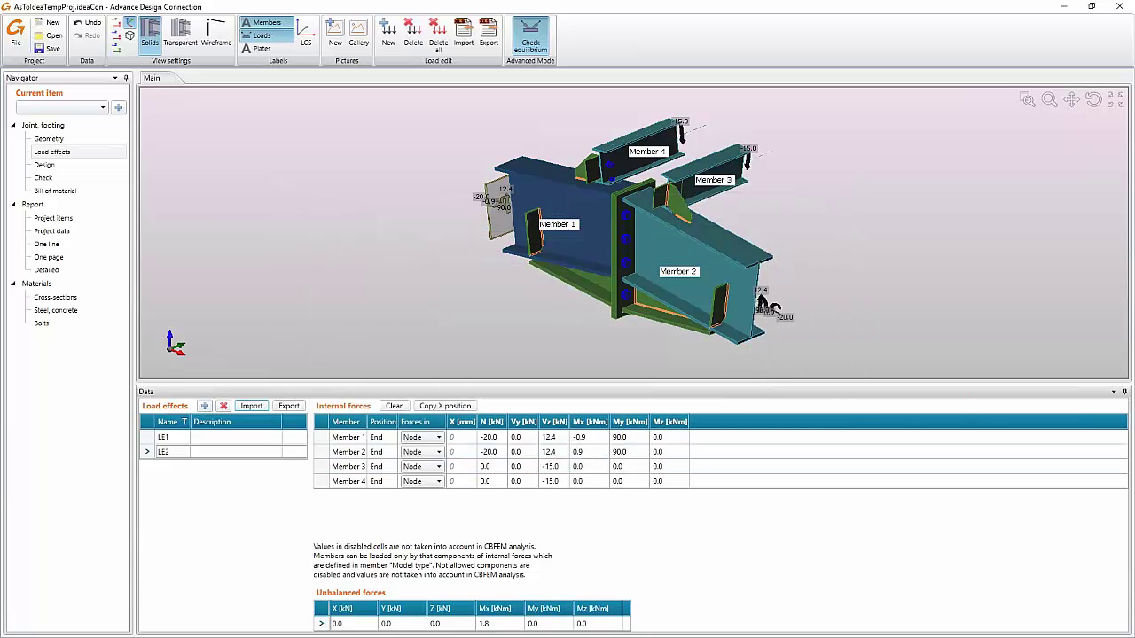
scroll(783, 317, "up", 5)
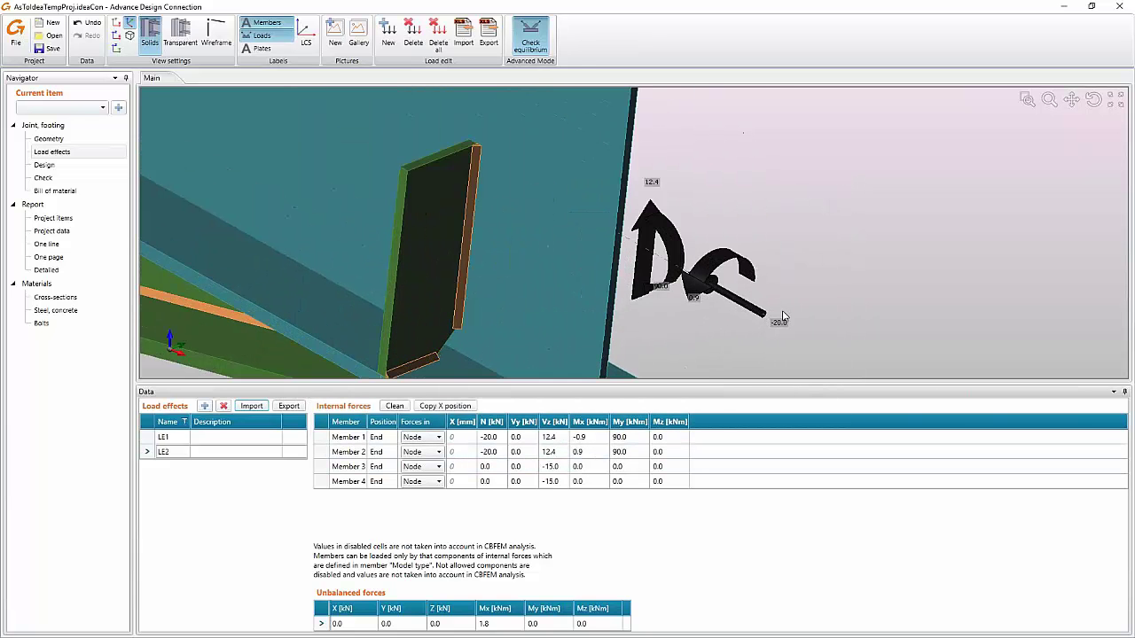
scroll(787, 288, "down", 3)
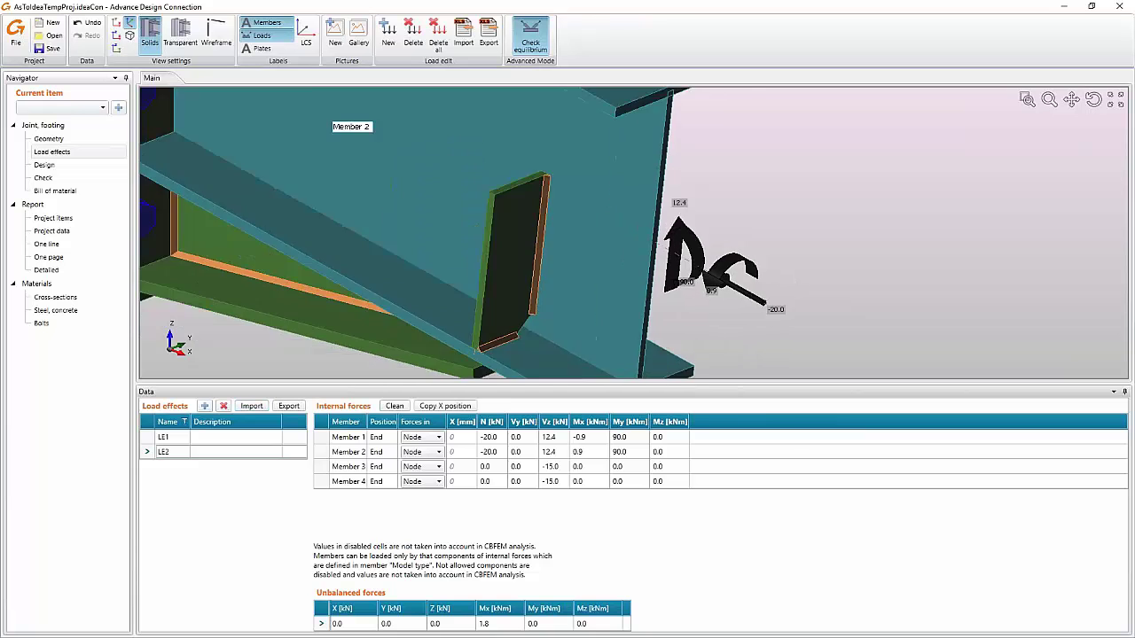
scroll(824, 346, "down", 5)
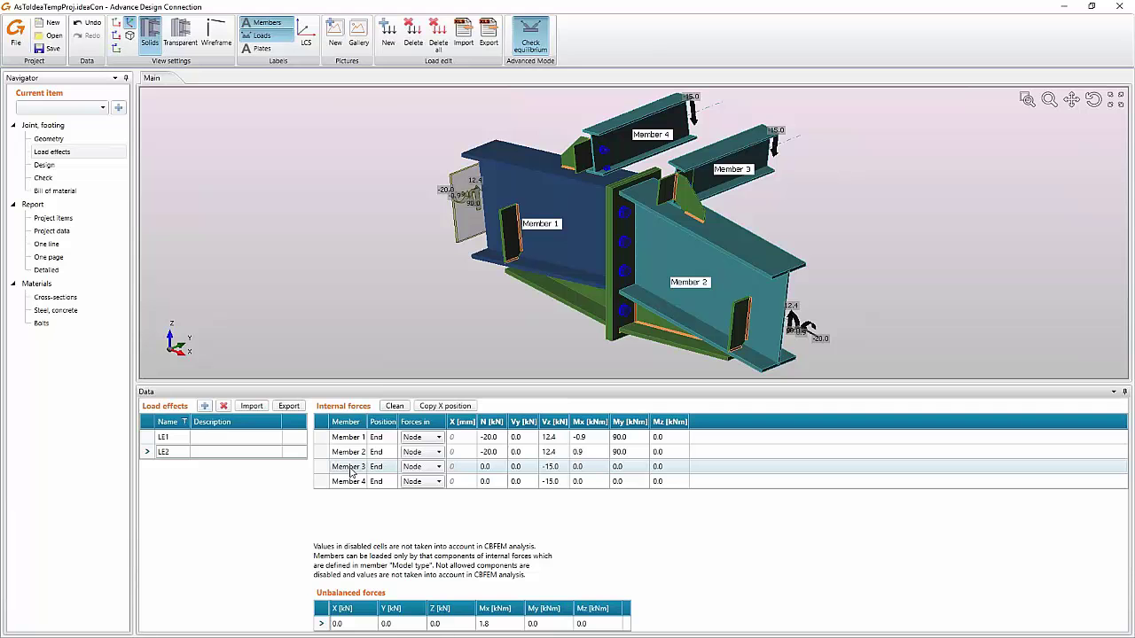
- Set 'Forces in' to Bolts for Member 3 and Member 4 in LE2
left_click(415, 468)
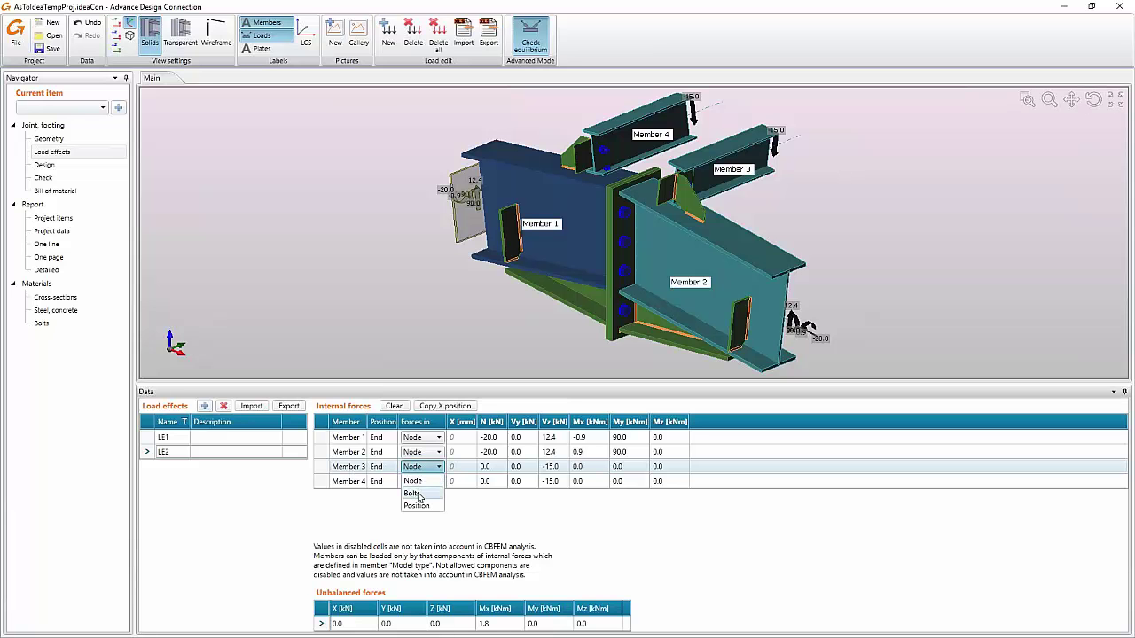
left_click(420, 494)
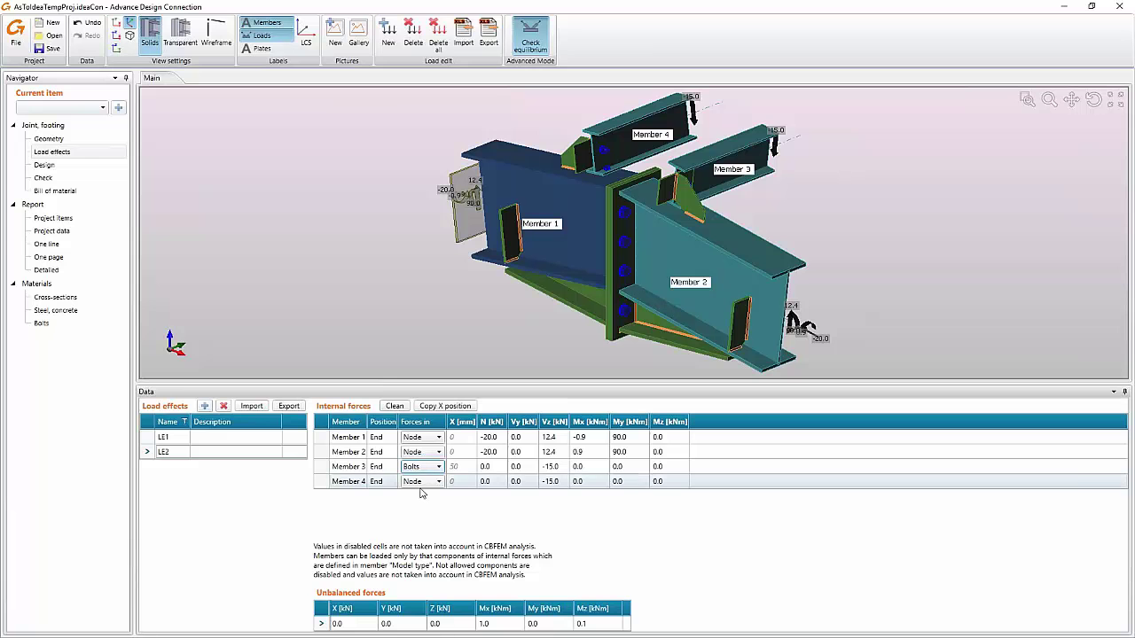
left_click(422, 483)
left_click(415, 495)
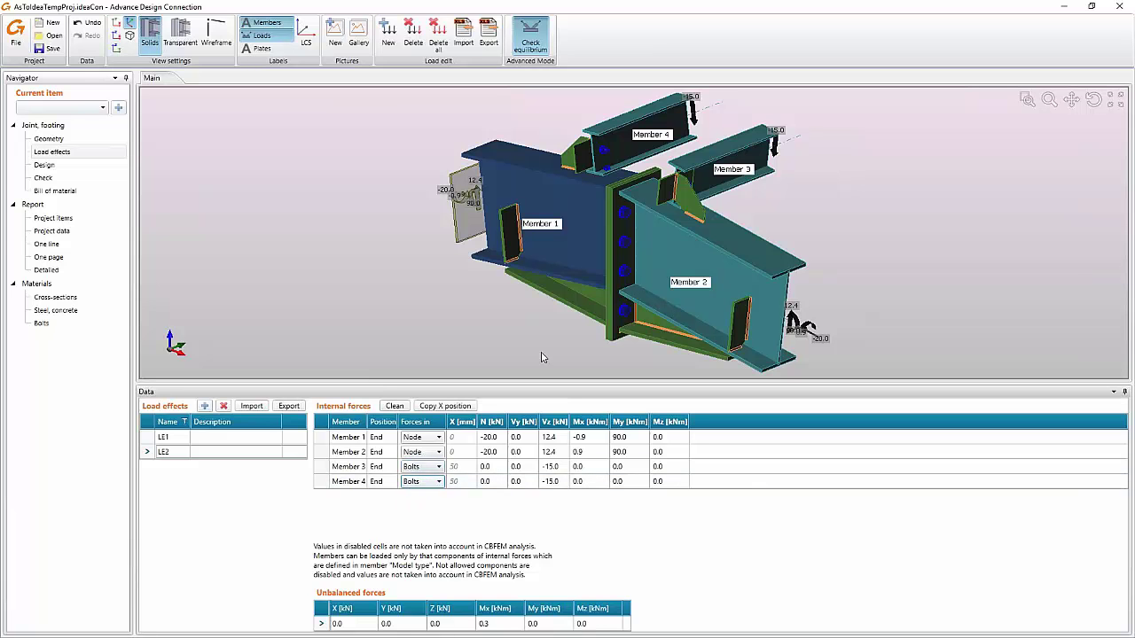
middle_click_drag(526, 333, 513, 335)
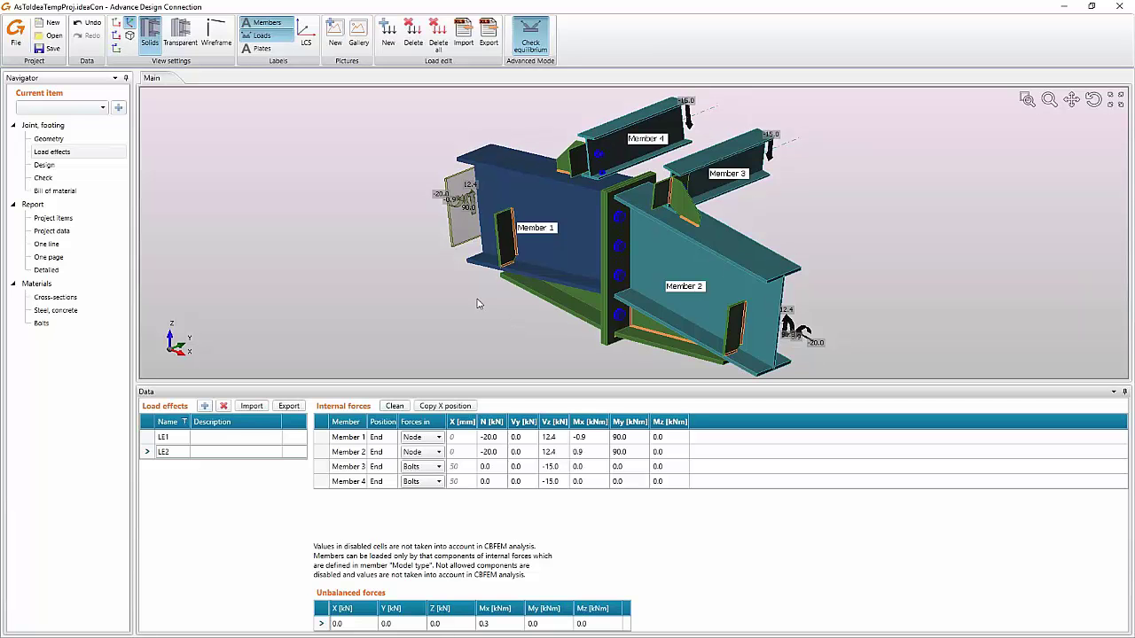
- Run a Stress/strain calculation from the joint's Check page
left_click(44, 178)
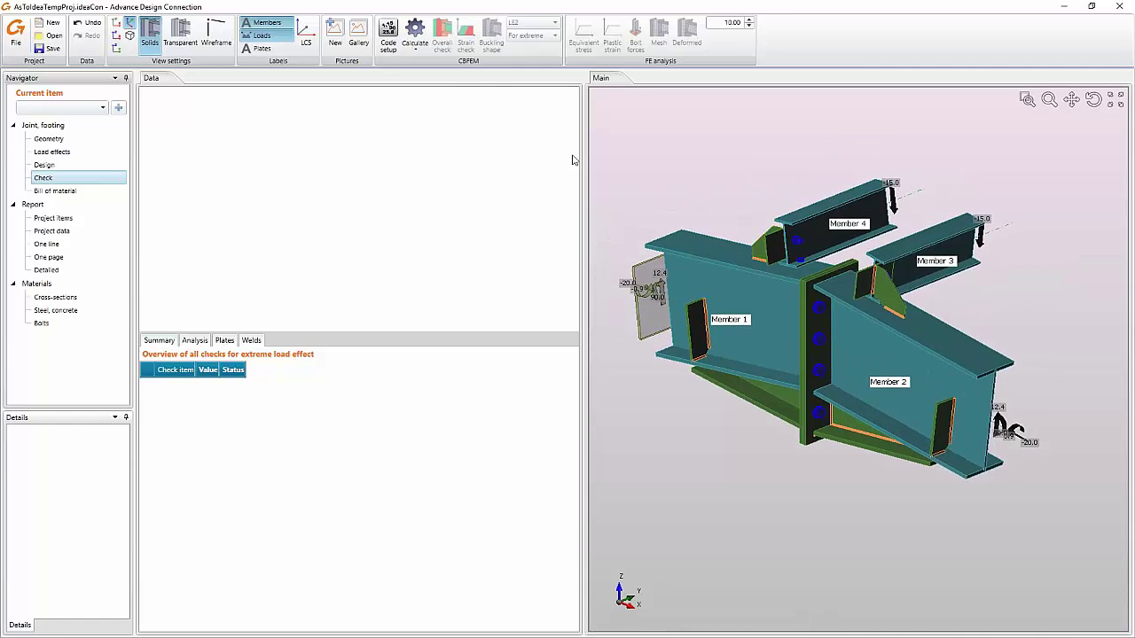
left_click(414, 45)
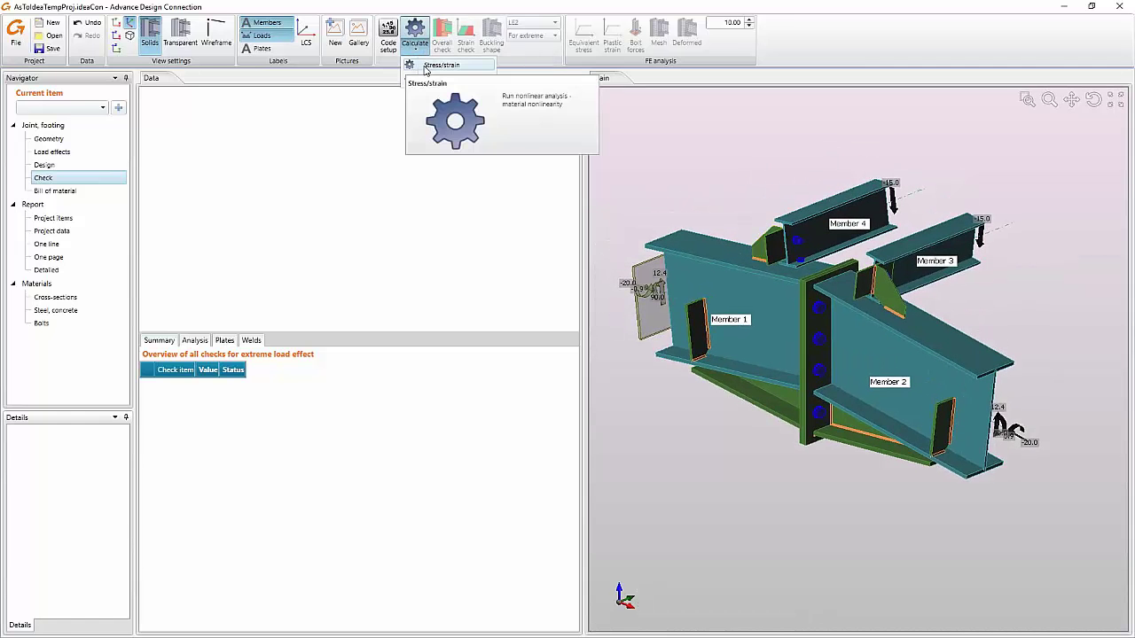
left_click(427, 66)
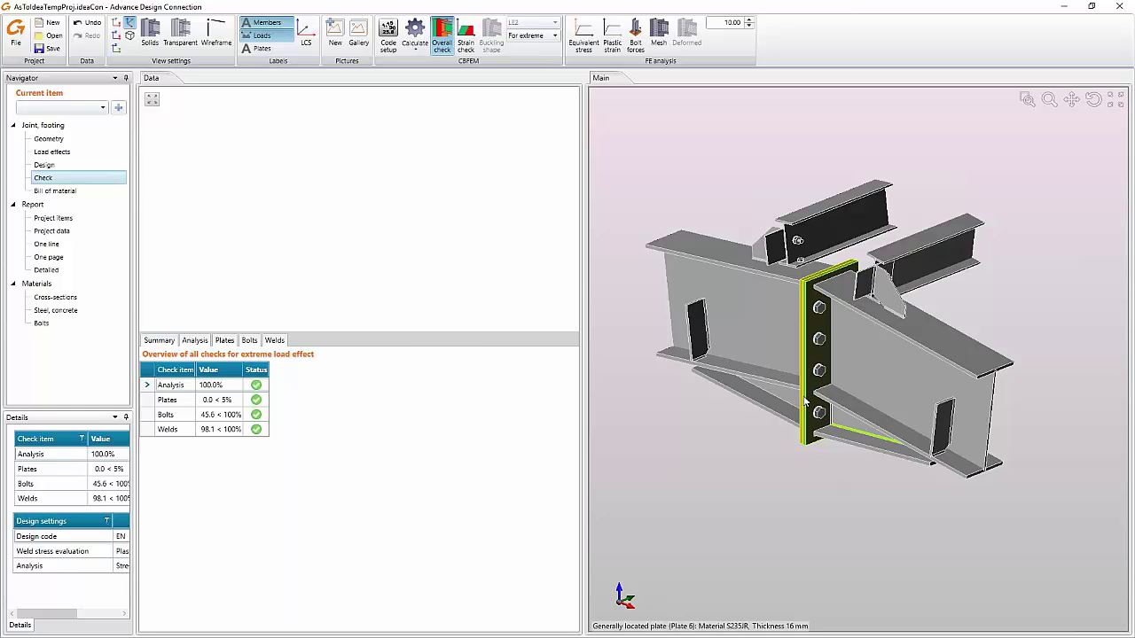
- Inspect the overall check summary, with welds highest at 98.1 < 100%
scroll(804, 402, "up", 3)
scroll(805, 402, "up", 3)
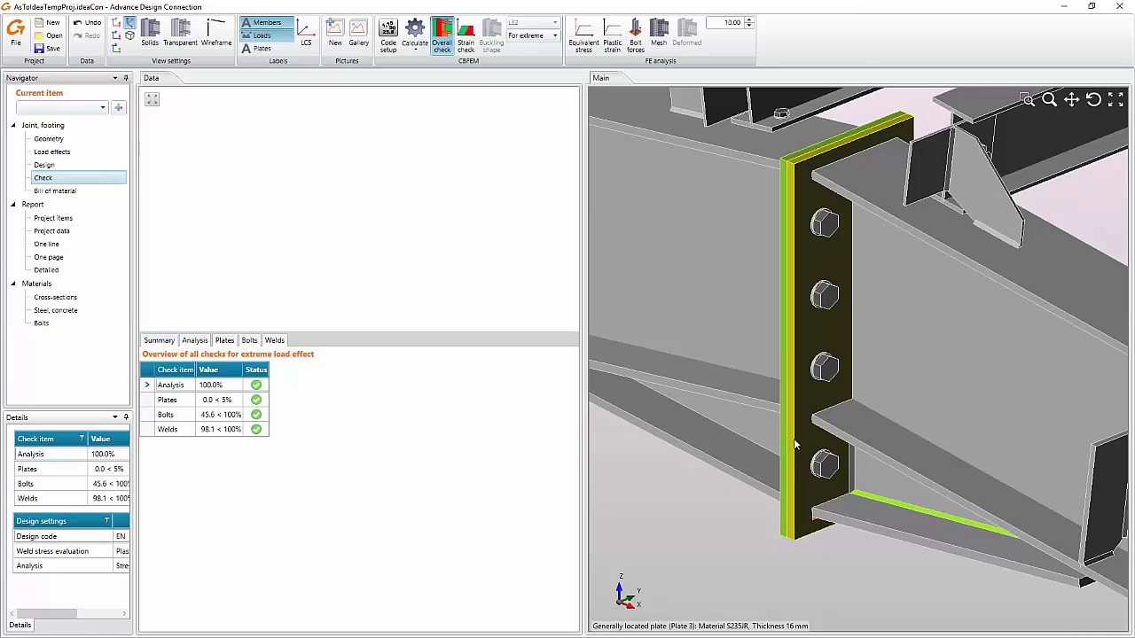
scroll(851, 542, "down", 5)
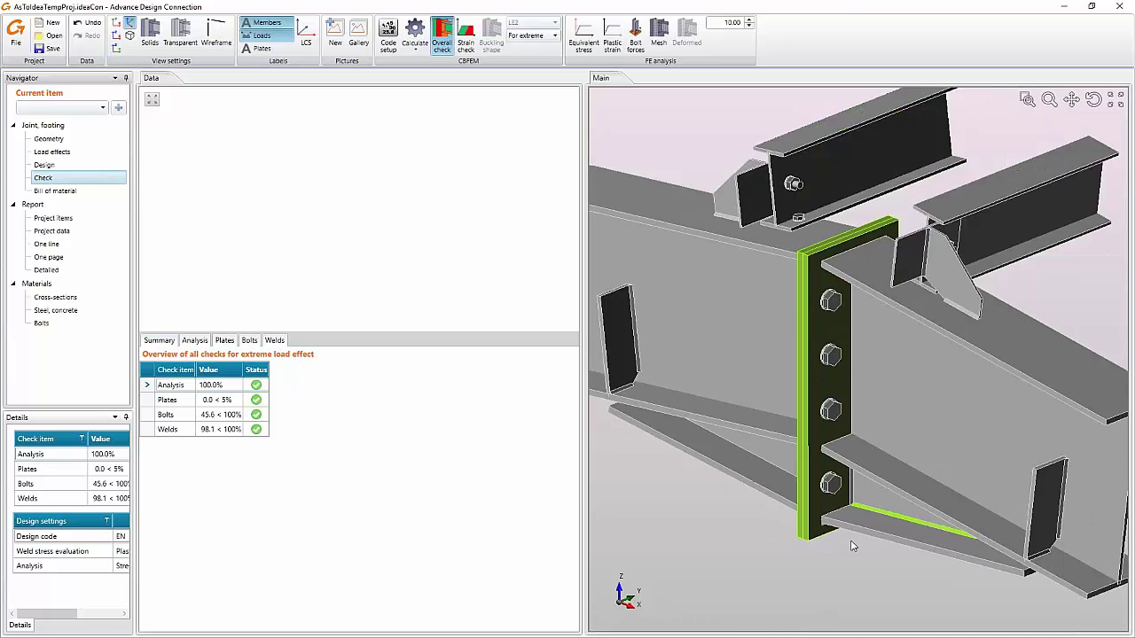
middle_click_drag(851, 542, 855, 512)
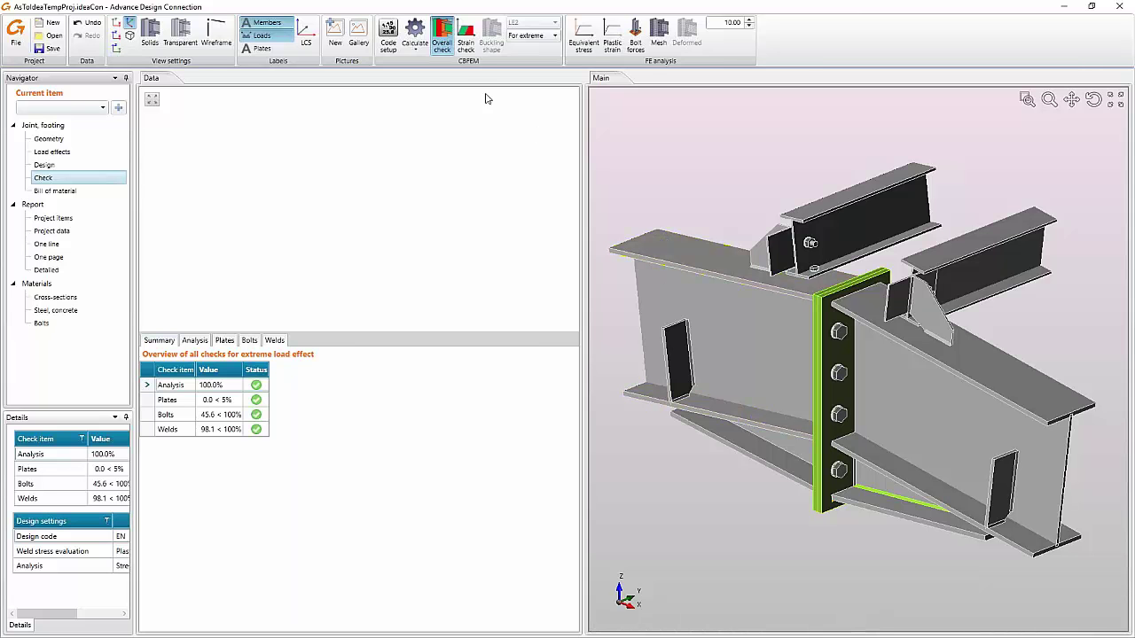
- Switch the joint results to the strain check showing equivalent stress
left_click(465, 44)
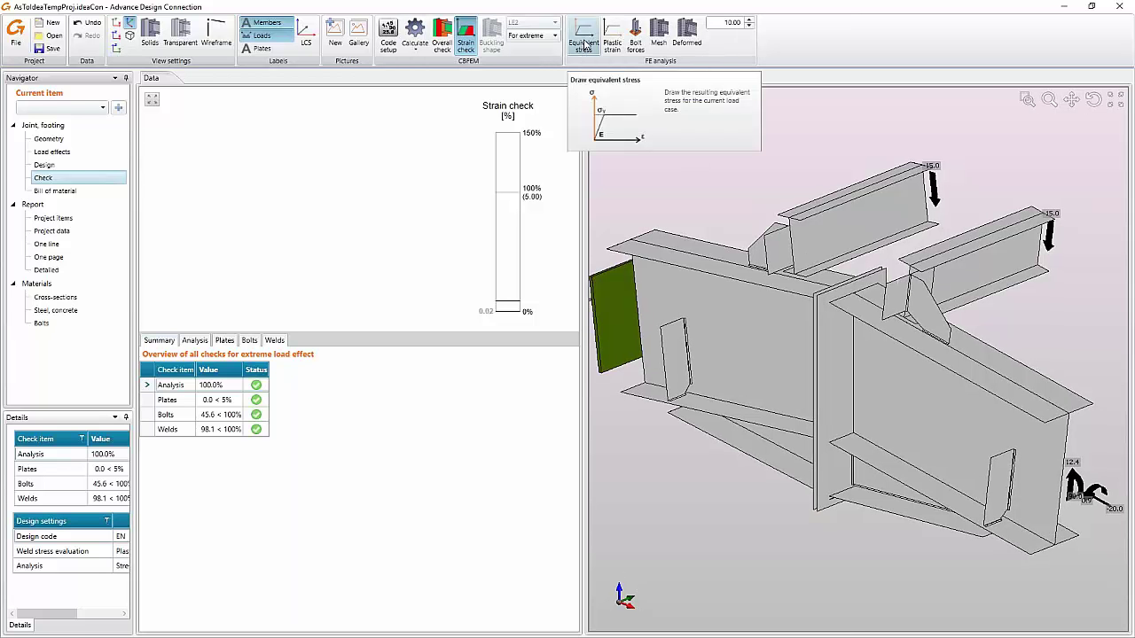
left_click(584, 43)
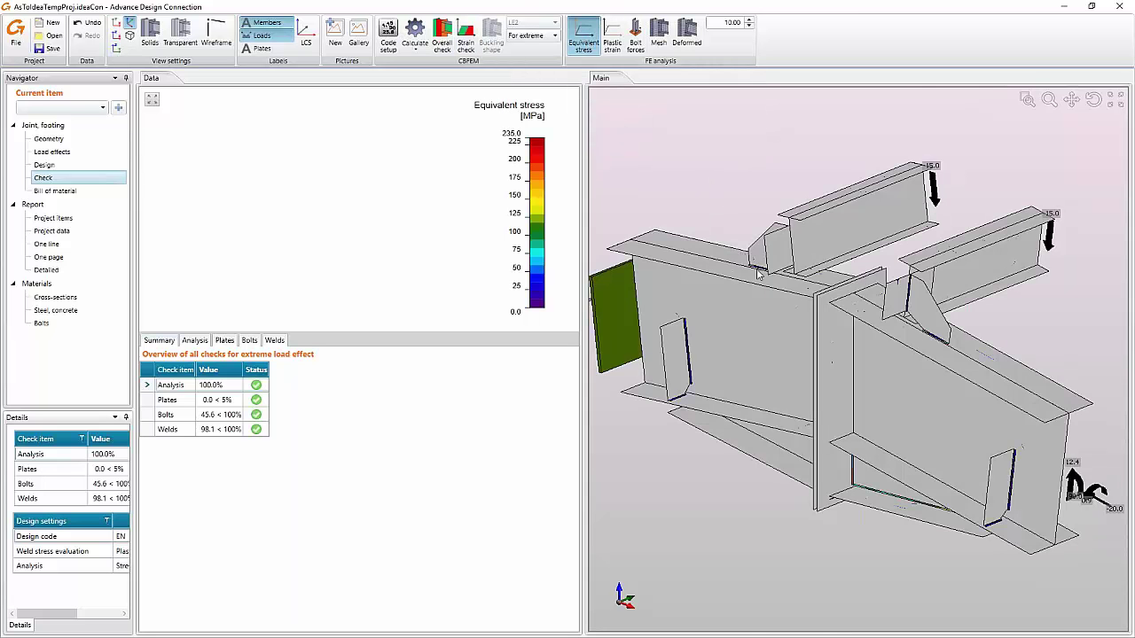
scroll(804, 308, "up", 5)
scroll(849, 333, "down", 5)
scroll(827, 318, "down", 2)
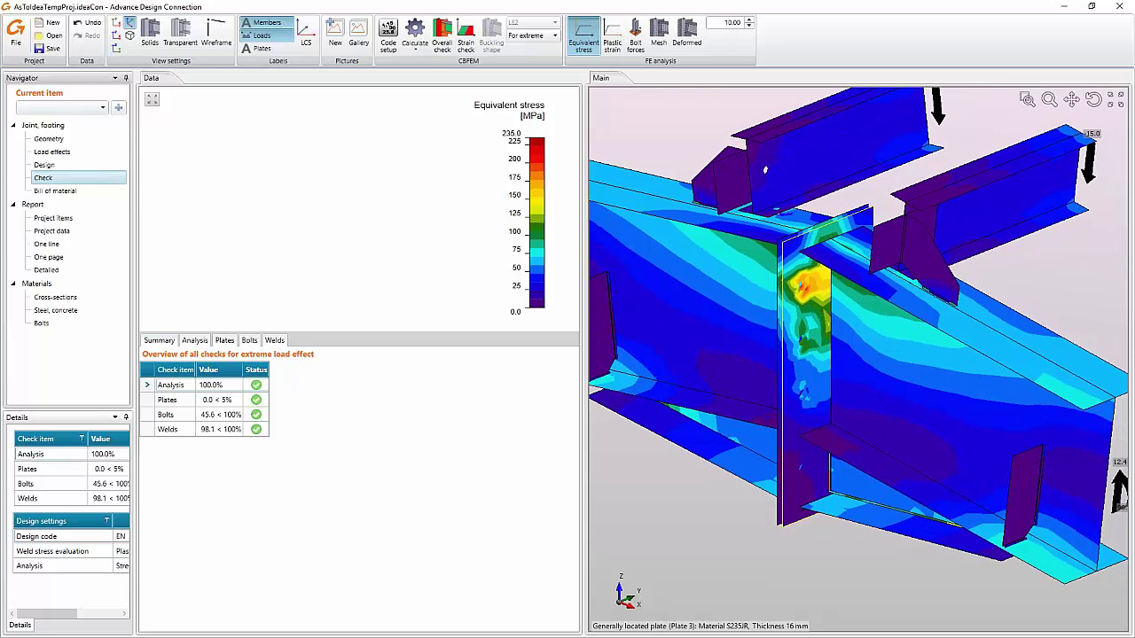
- Select the end plate and its Plate 3 row, showing 214.7 MPa with 0.0% plastic strain
left_click(795, 295)
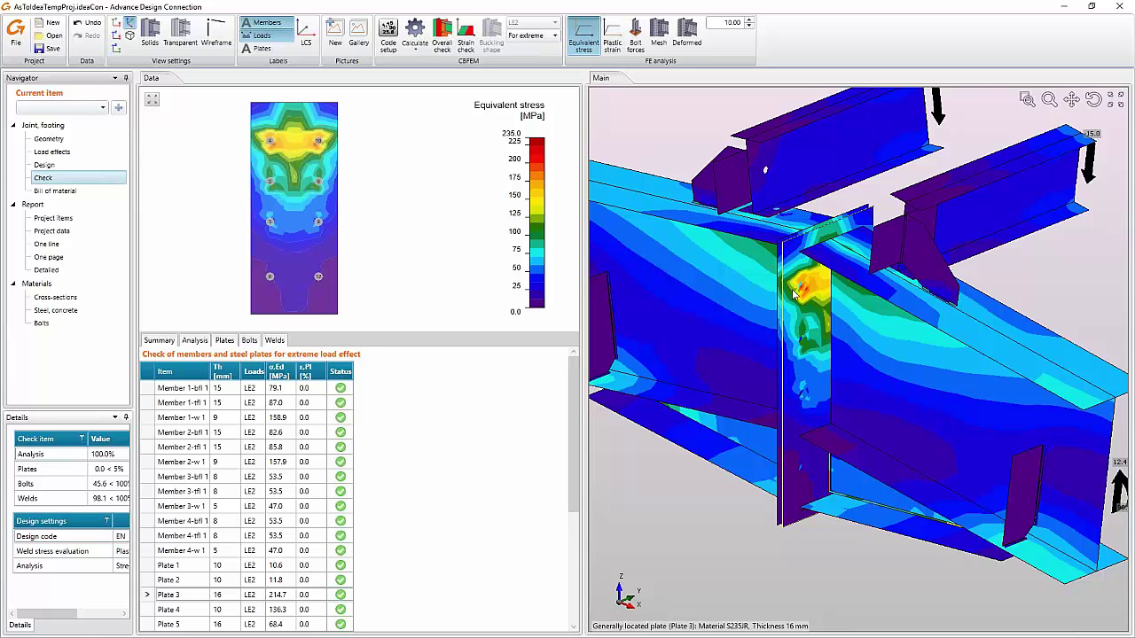
left_click(302, 246)
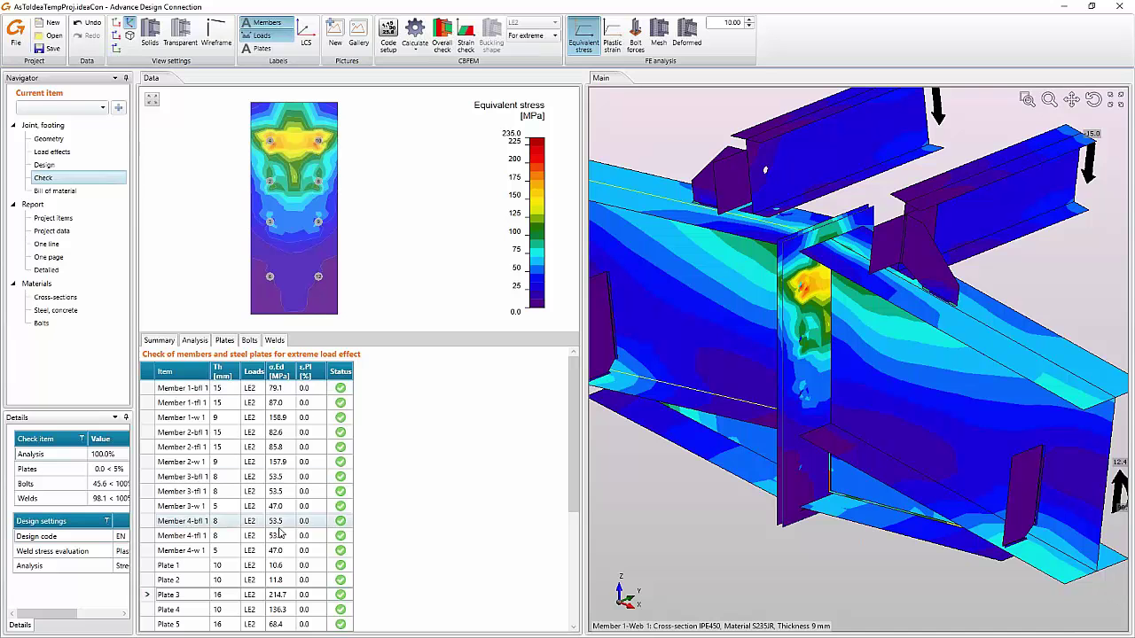
left_click(151, 598)
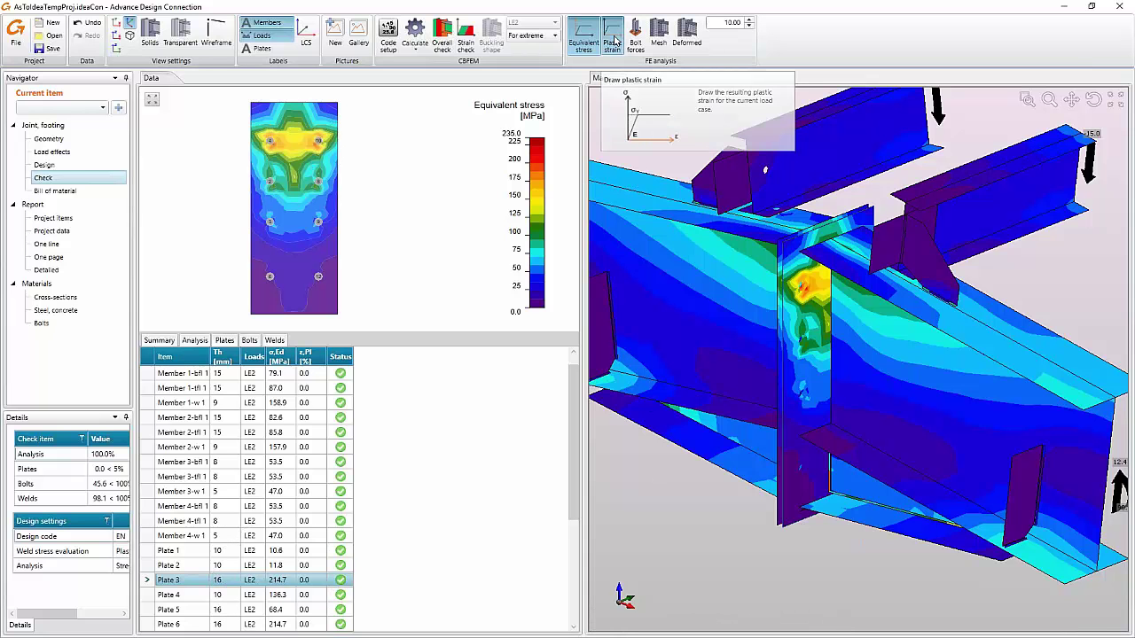
- Preview plastic strain, return to equivalent stress, and show bolt force arrows with B4 highlighted
left_click(612, 41)
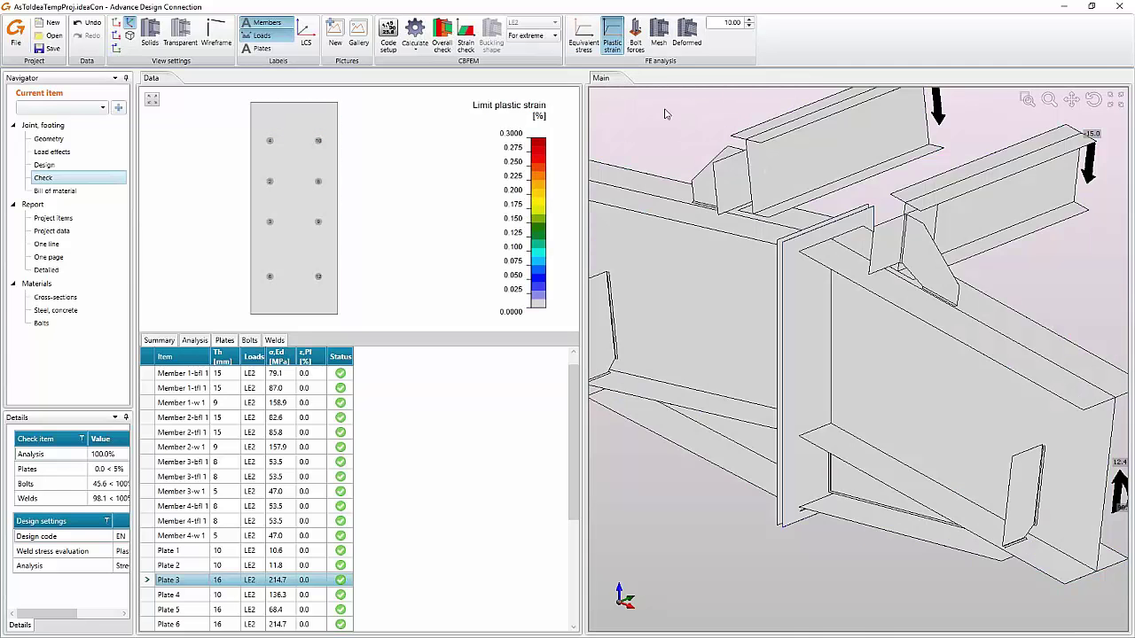
scroll(667, 133, "up", 3)
left_click(635, 43)
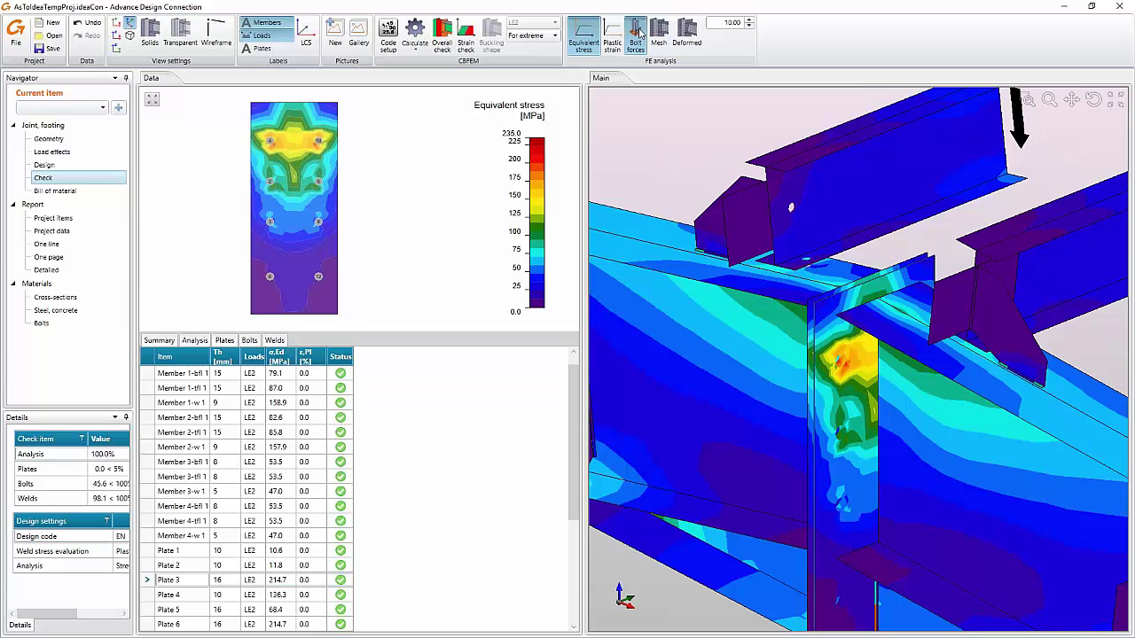
left_click(636, 35)
scroll(884, 472, "up", 5)
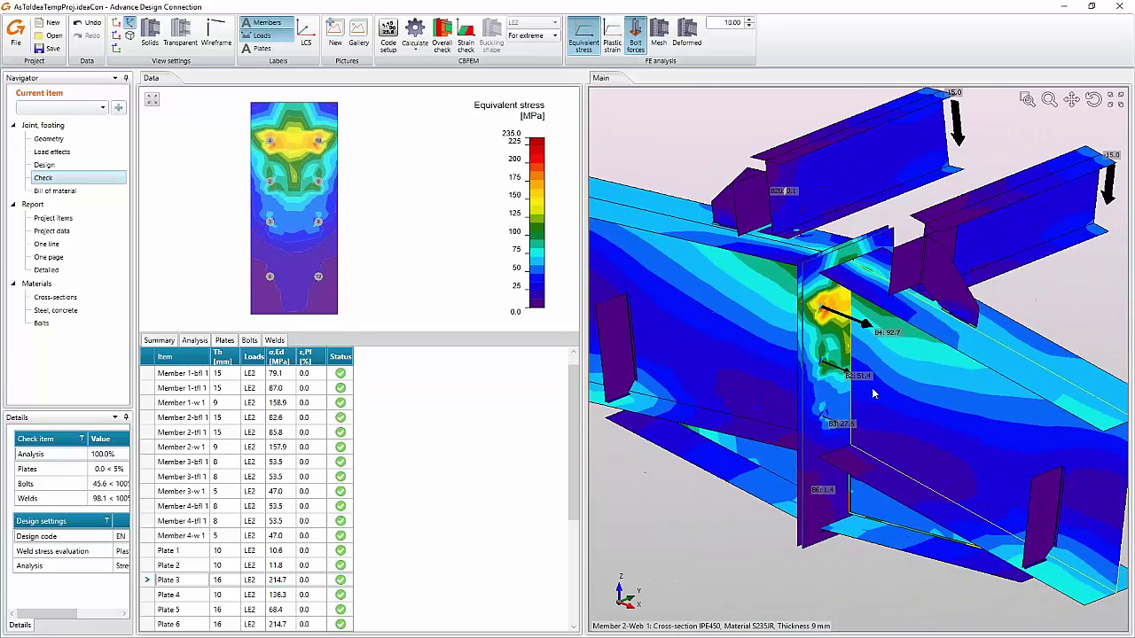
scroll(856, 239, "up", 3)
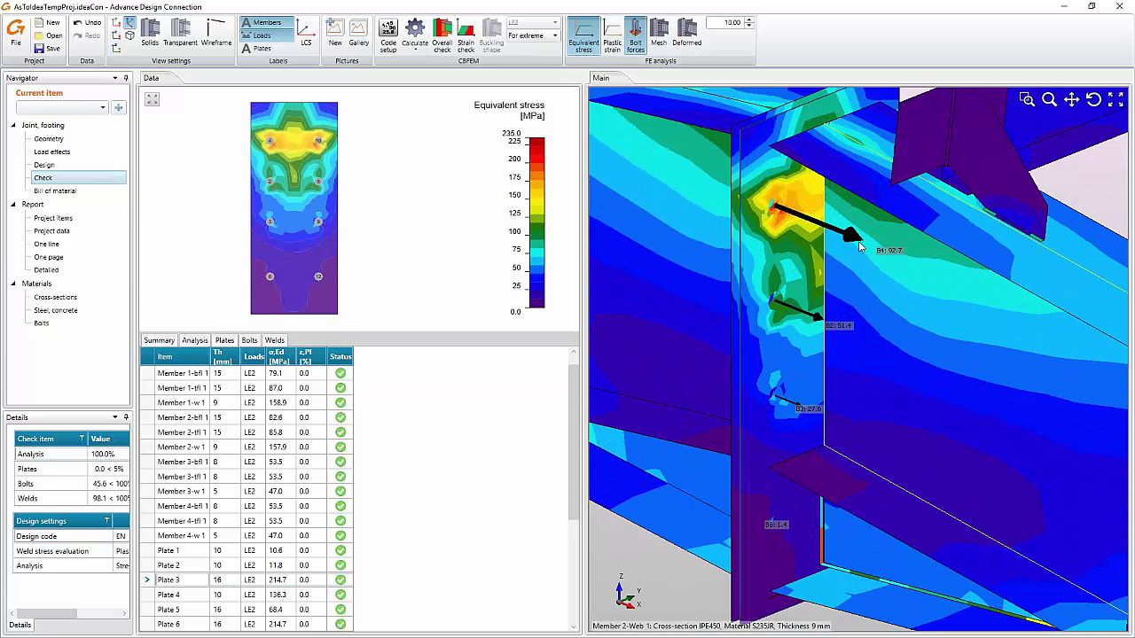
left_click(858, 241)
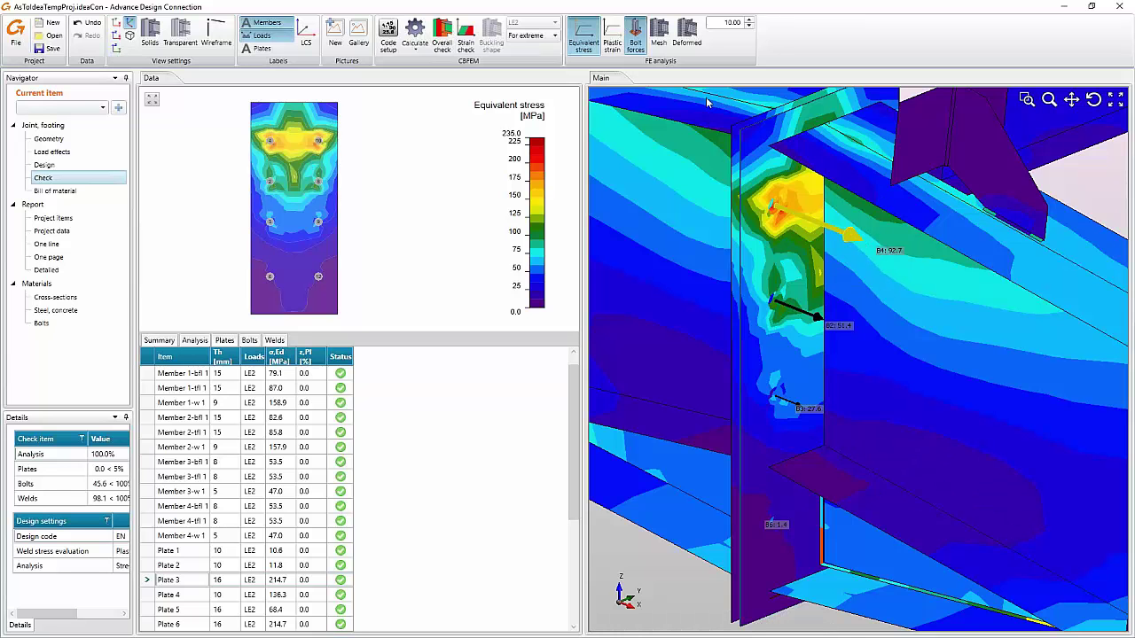
- Overlay the FE mesh and list bolt checks, with B4 at 92.7 kN and 45.6%
left_click(658, 35)
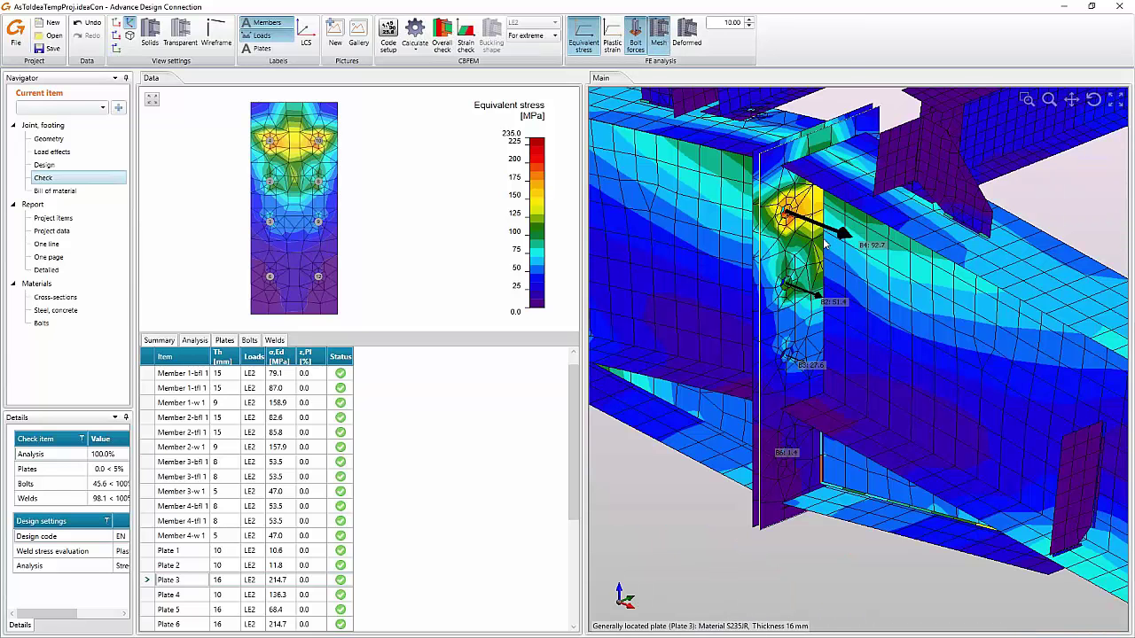
scroll(826, 249, "down", 4)
scroll(842, 306, "up", 3)
middle_click_drag(842, 306, 865, 348)
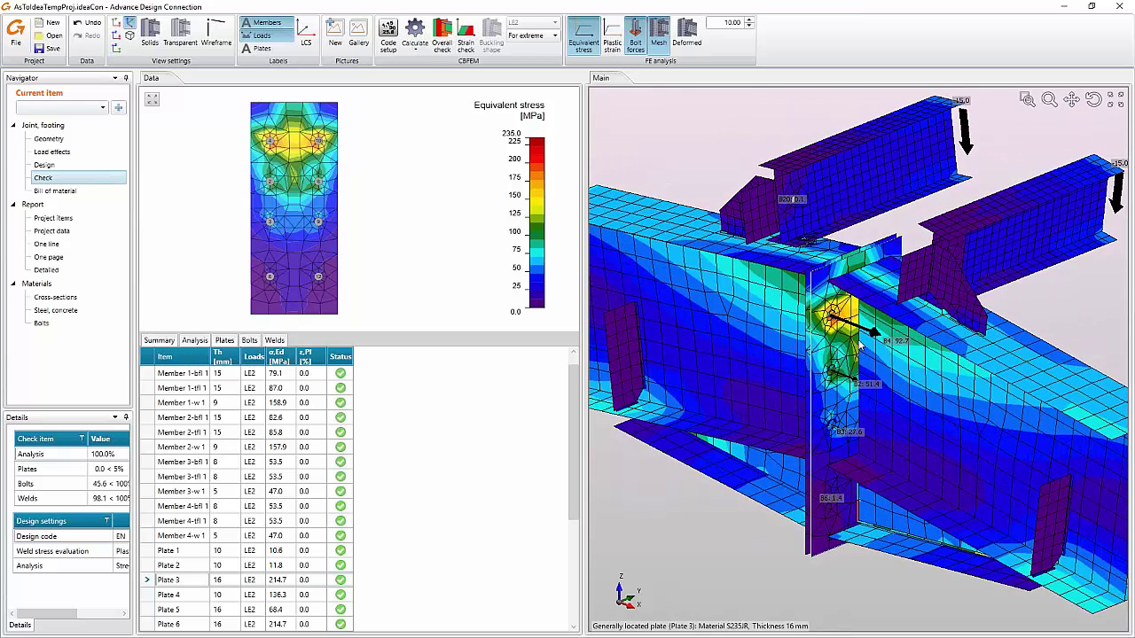
left_click(249, 340)
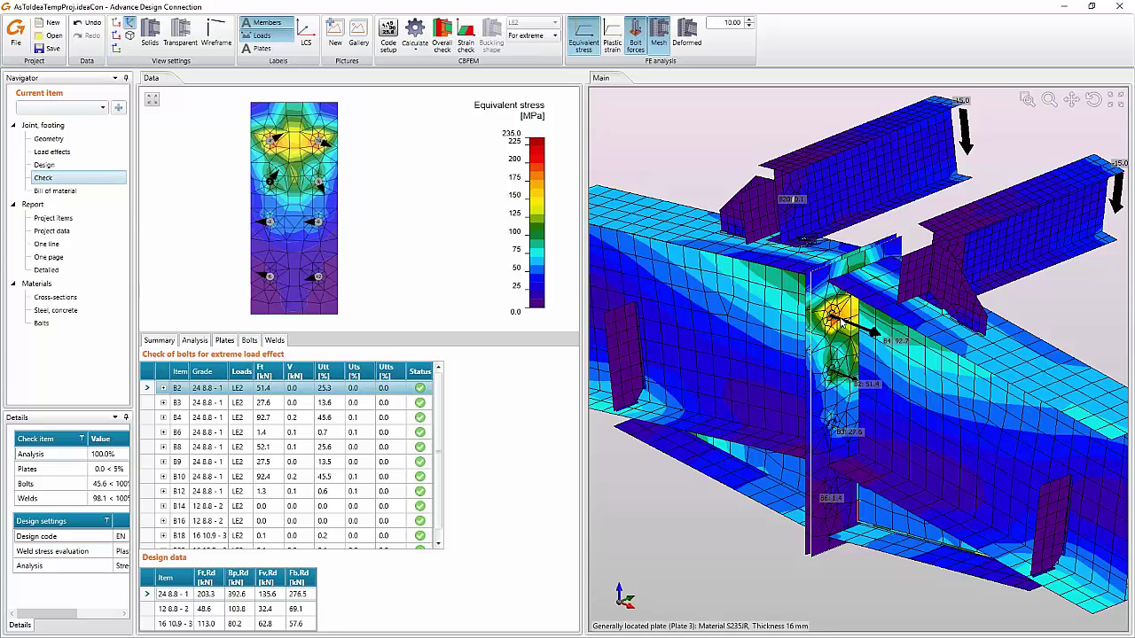
- Return to the overall check display and pick bolt B4 on the model
left_click(842, 323)
scroll(882, 308, "up", 2)
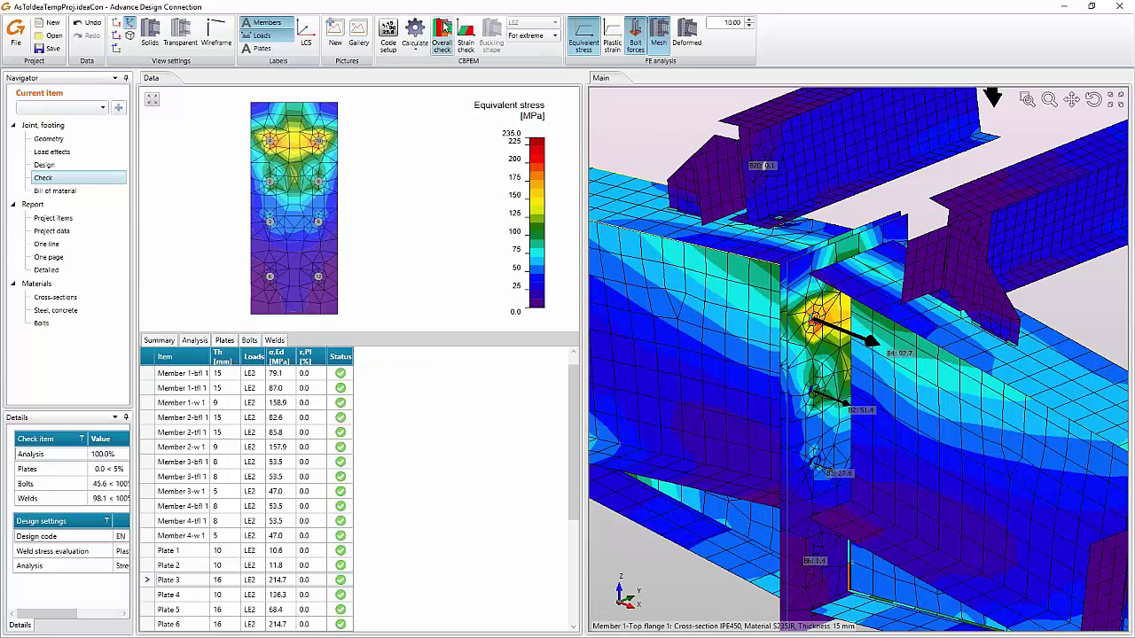
left_click(441, 38)
left_click(820, 325)
- Expand bolt B4's calculation: Ft,Rd 203.3, Bp,Rd 392.6, Fv,Rd 135.6, Fb,Rd 276.5 kN
left_click(147, 419)
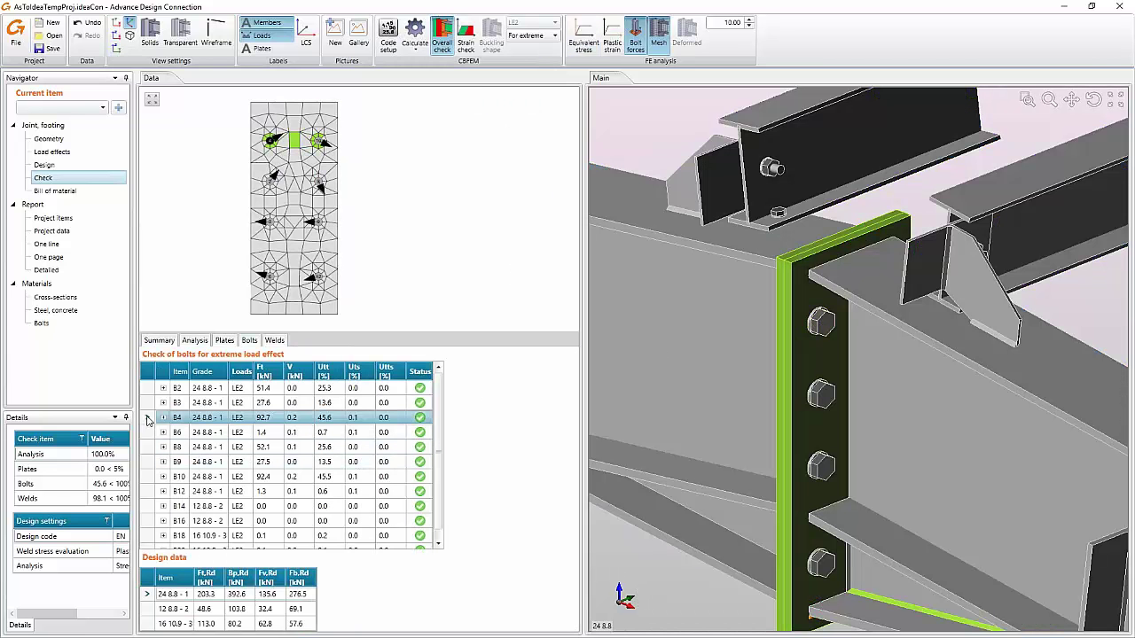
left_click(164, 418)
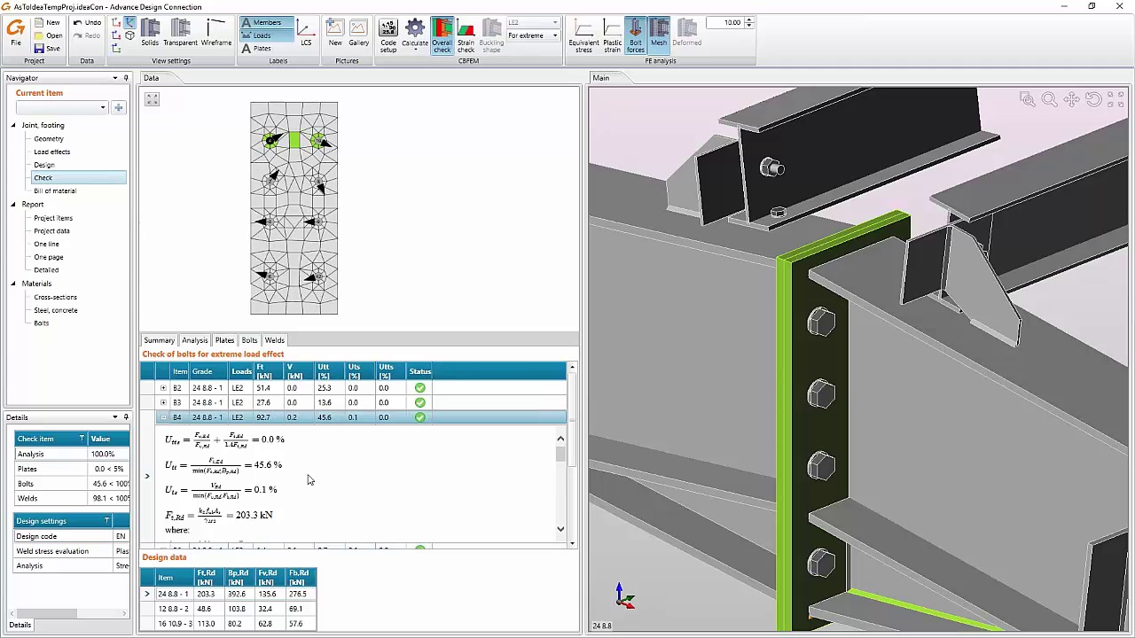
scroll(308, 480, "down", 3)
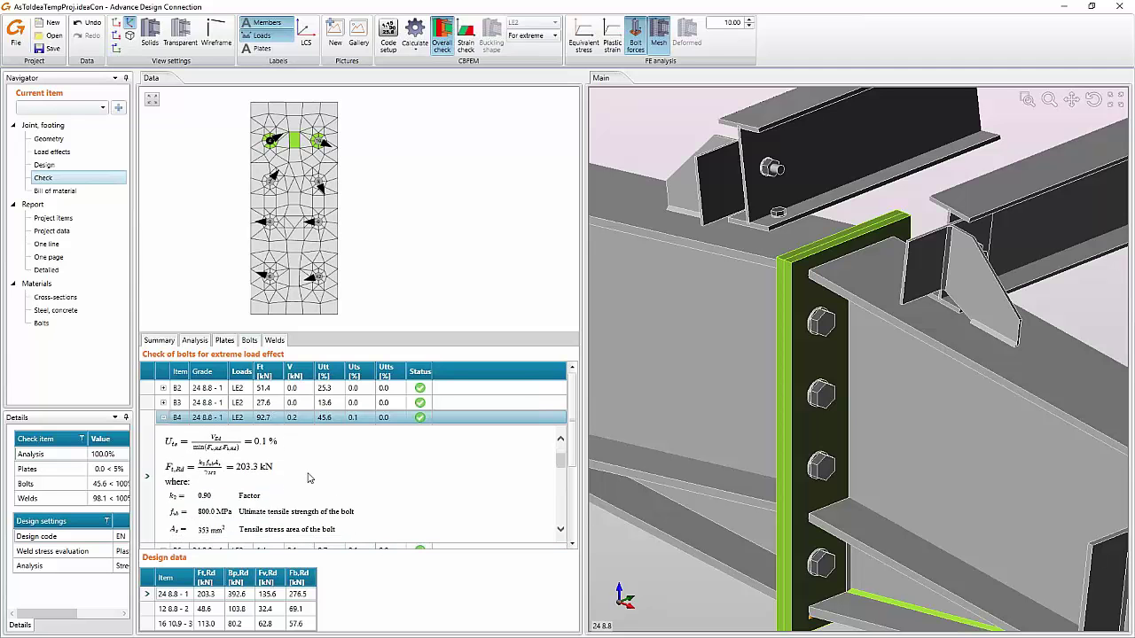
scroll(214, 476, "down", 3)
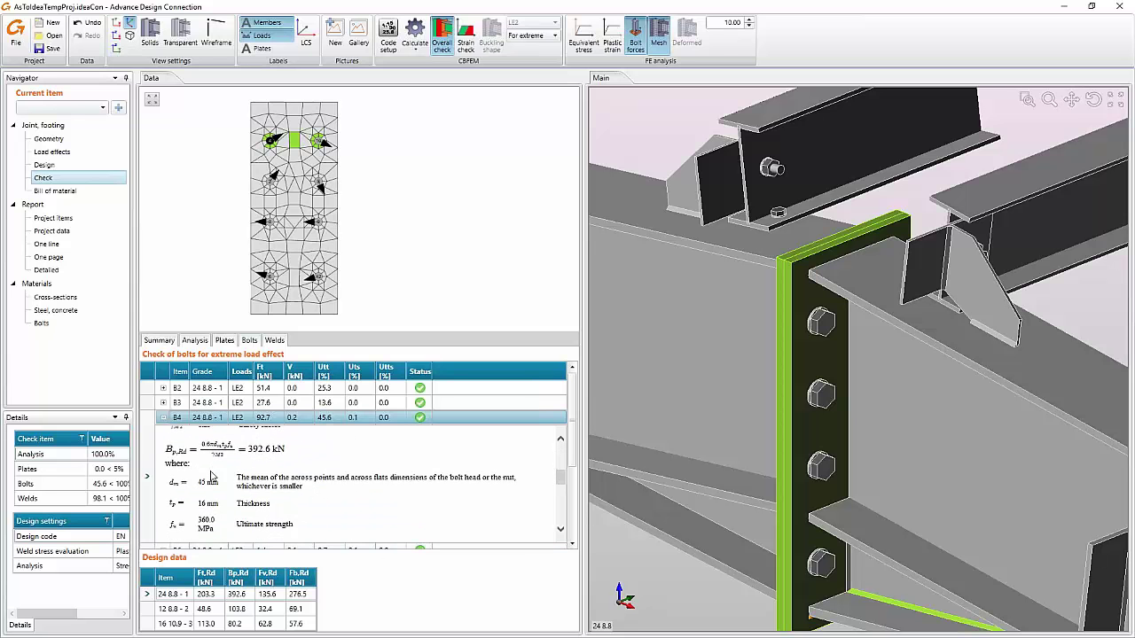
scroll(214, 461, "down", 3)
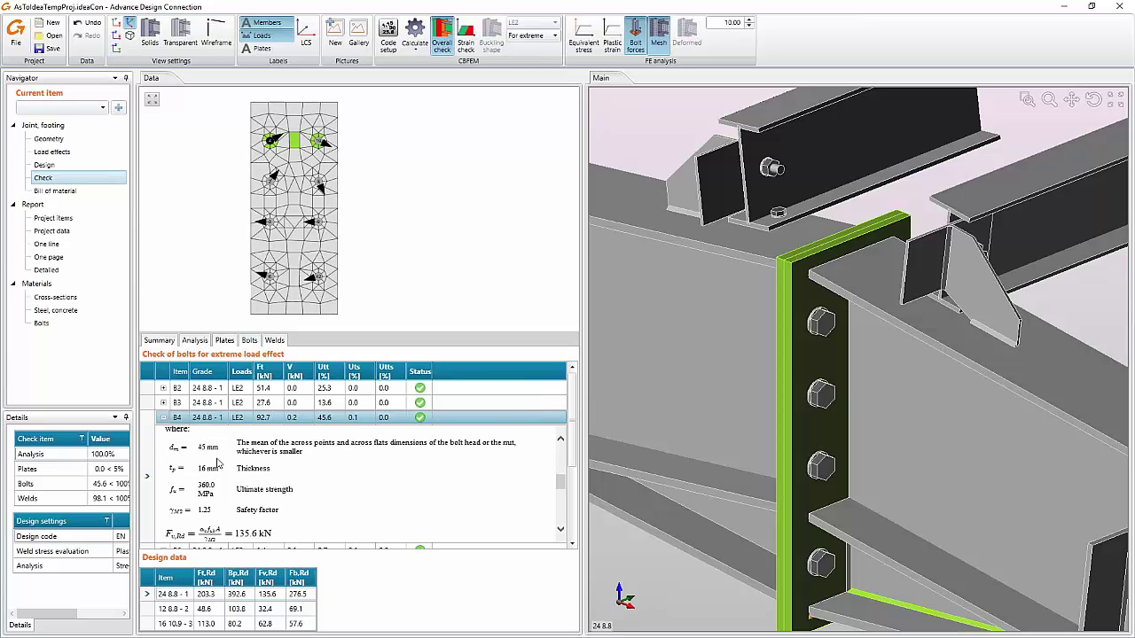
scroll(217, 467, "down", 2)
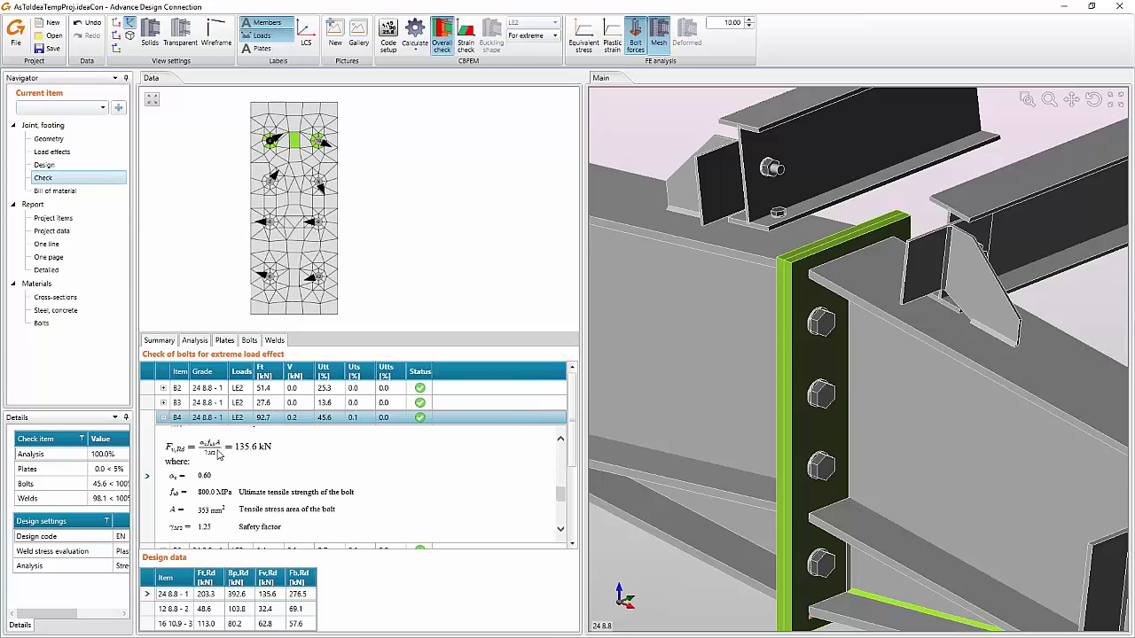
scroll(226, 455, "down", 3)
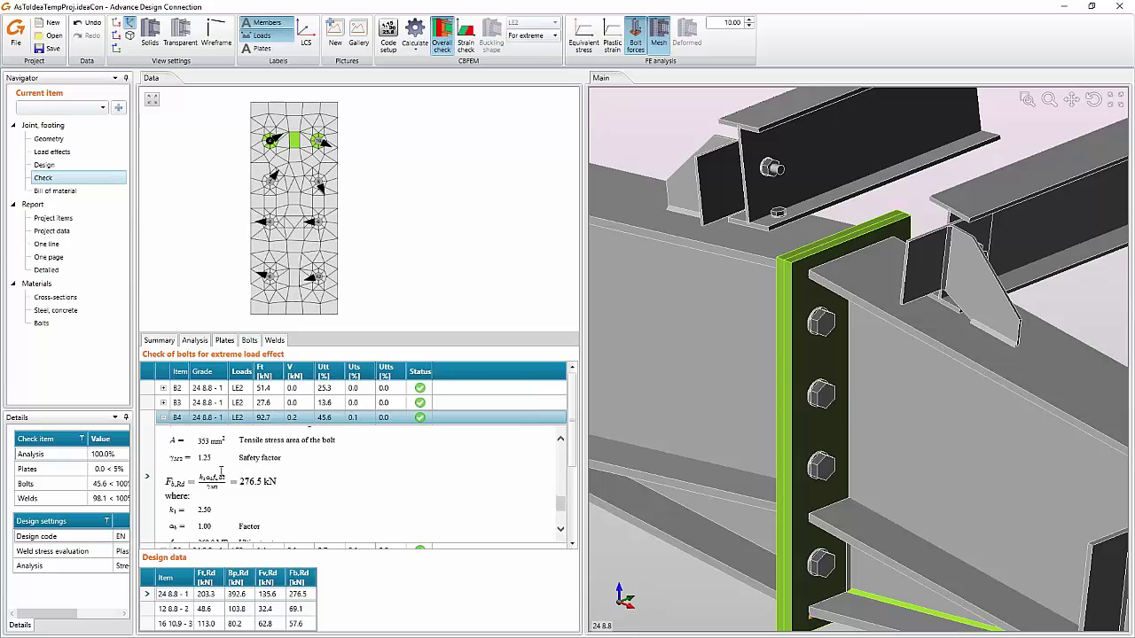
scroll(221, 472, "down", 3)
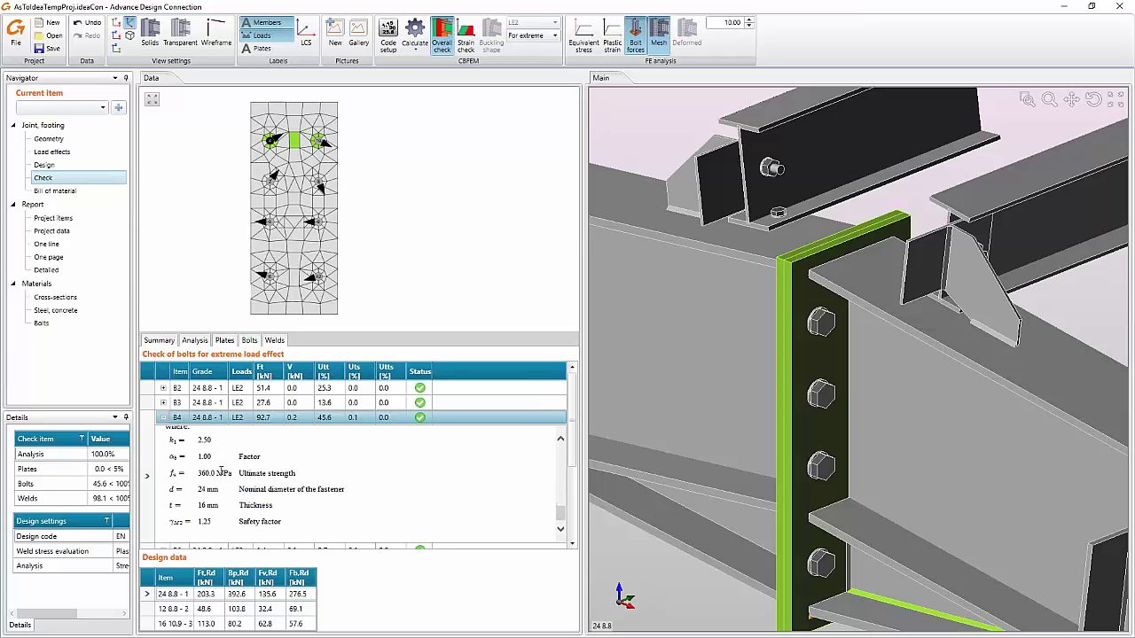
scroll(221, 472, "up", 4)
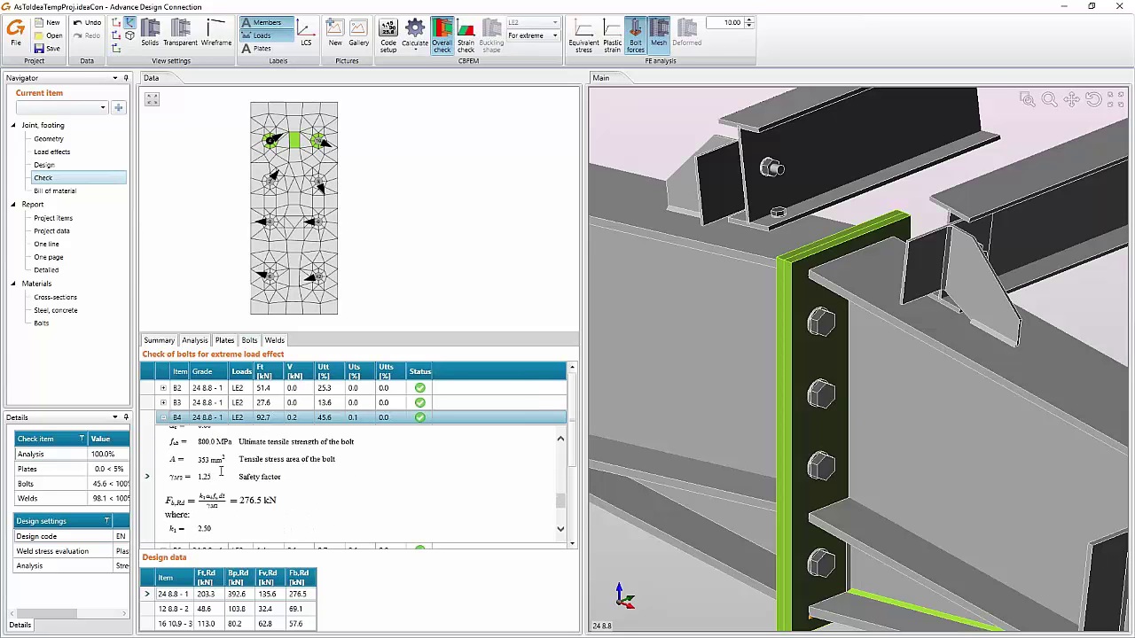
scroll(221, 473, "up", 4)
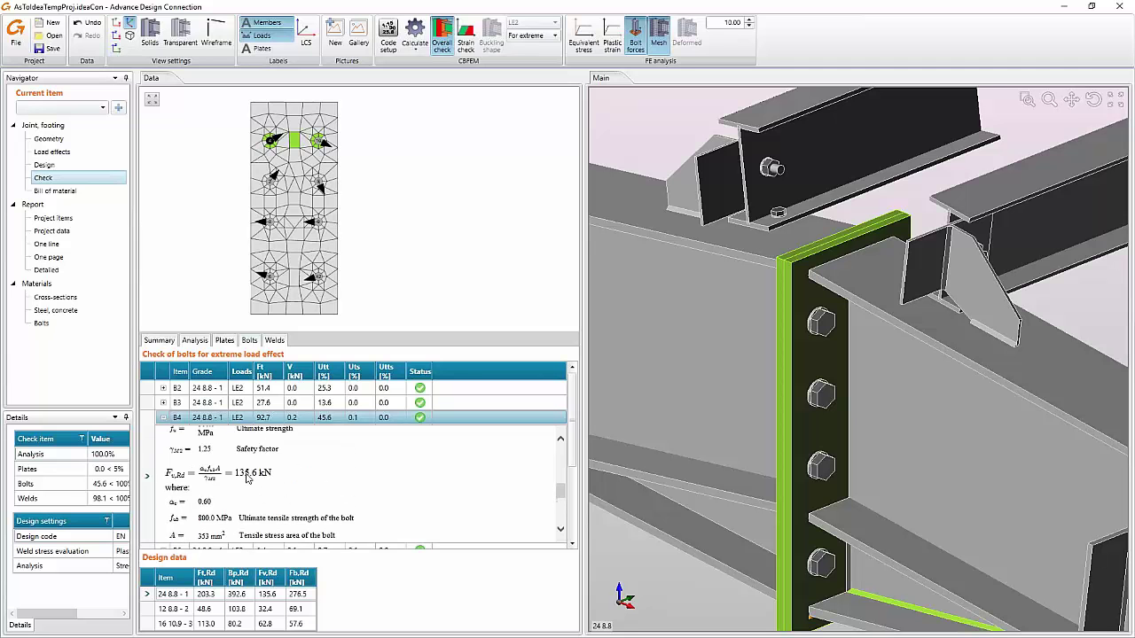
scroll(249, 479, "up", 4)
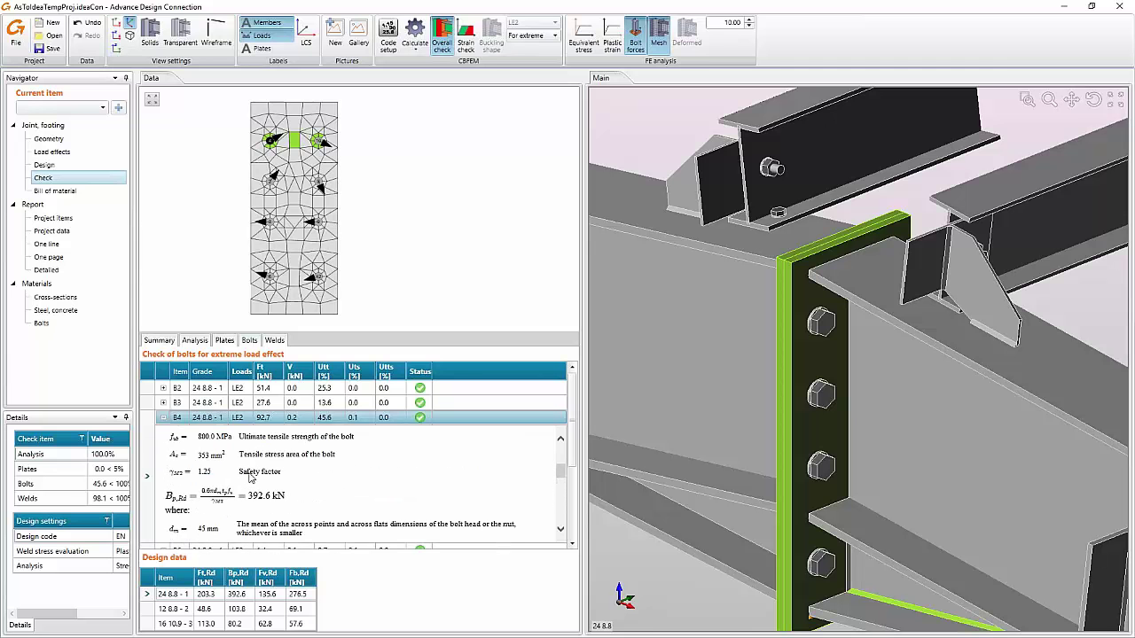
scroll(249, 478, "up", 2)
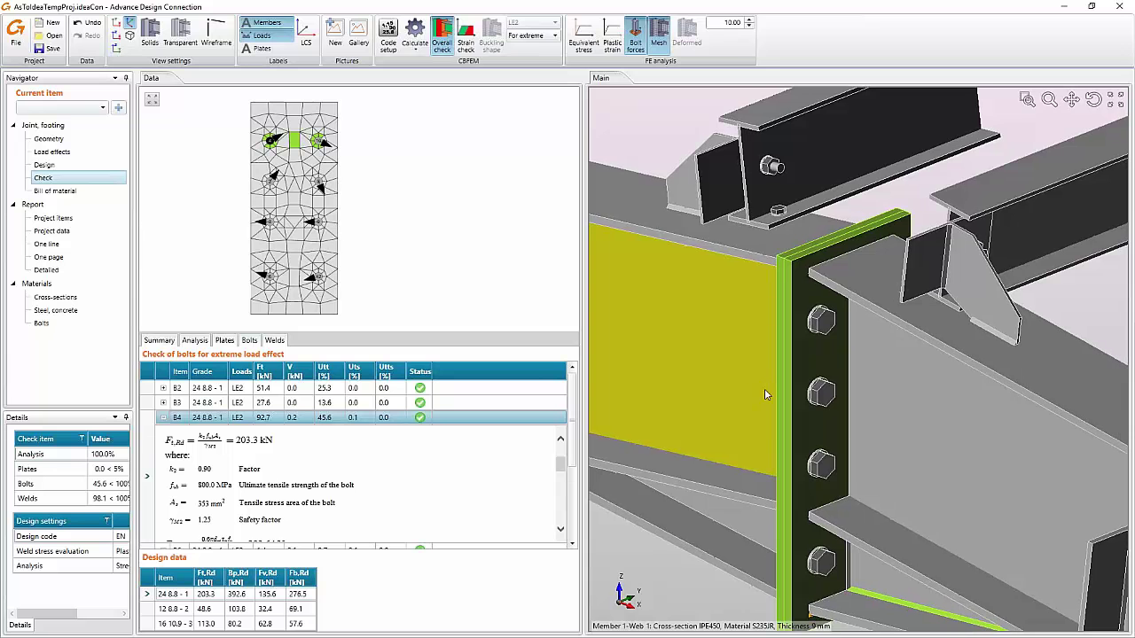
left_click_drag(760, 381, 758, 375)
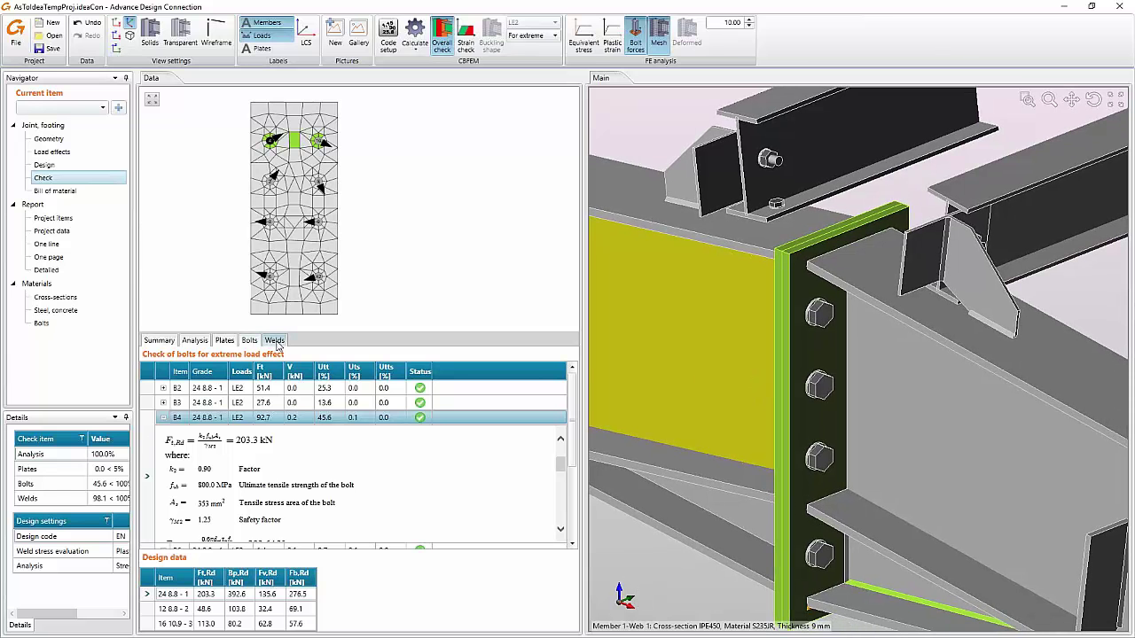
- Sort welds by utilisation and expand the Member 2-bfl 1 / Plate 4 weld at 98.1%
left_click(274, 341)
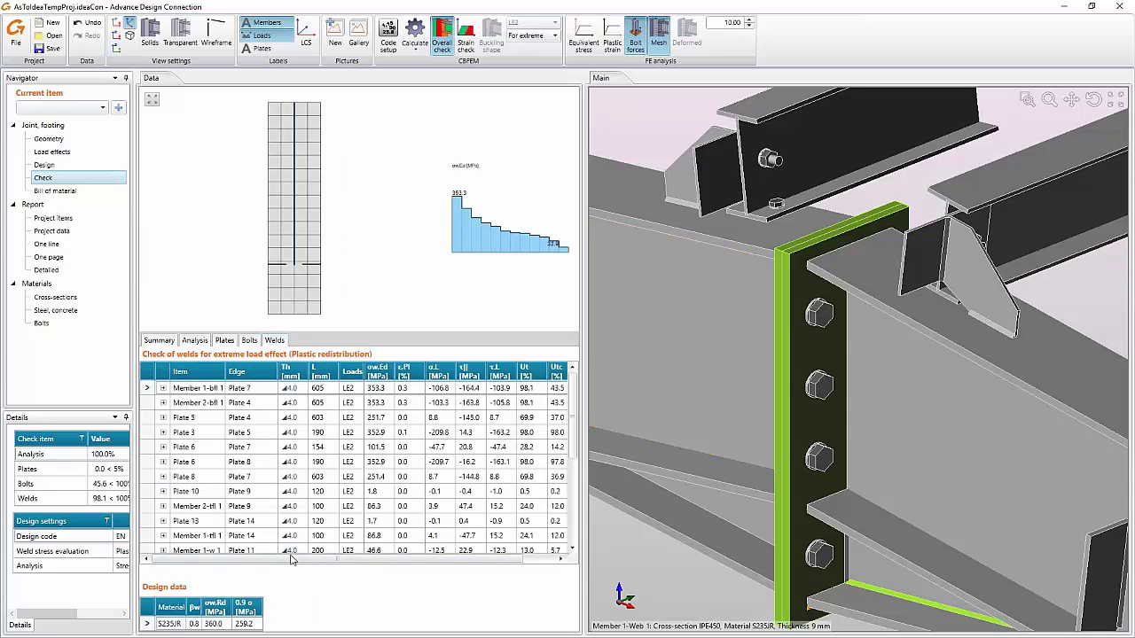
left_click_drag(330, 560, 367, 560)
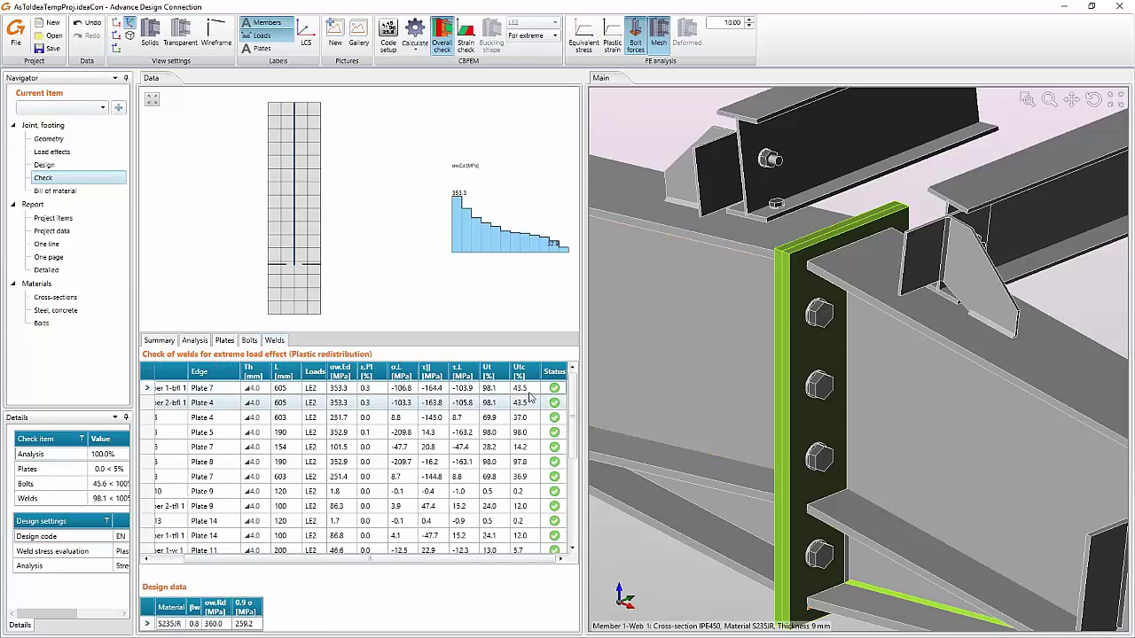
left_click(497, 374)
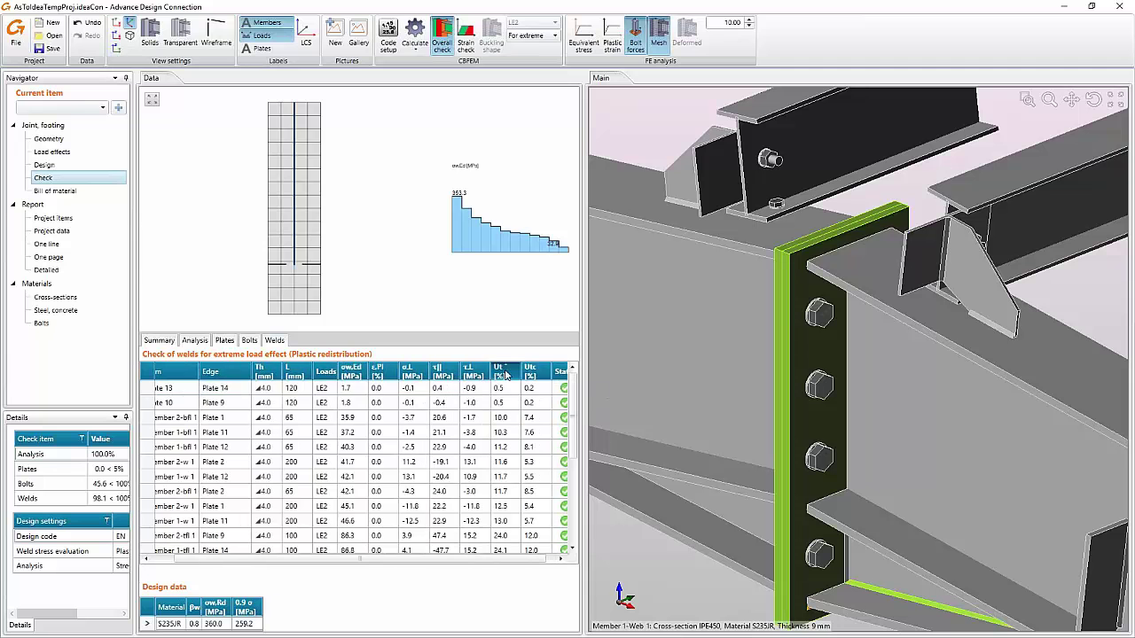
left_click(510, 390)
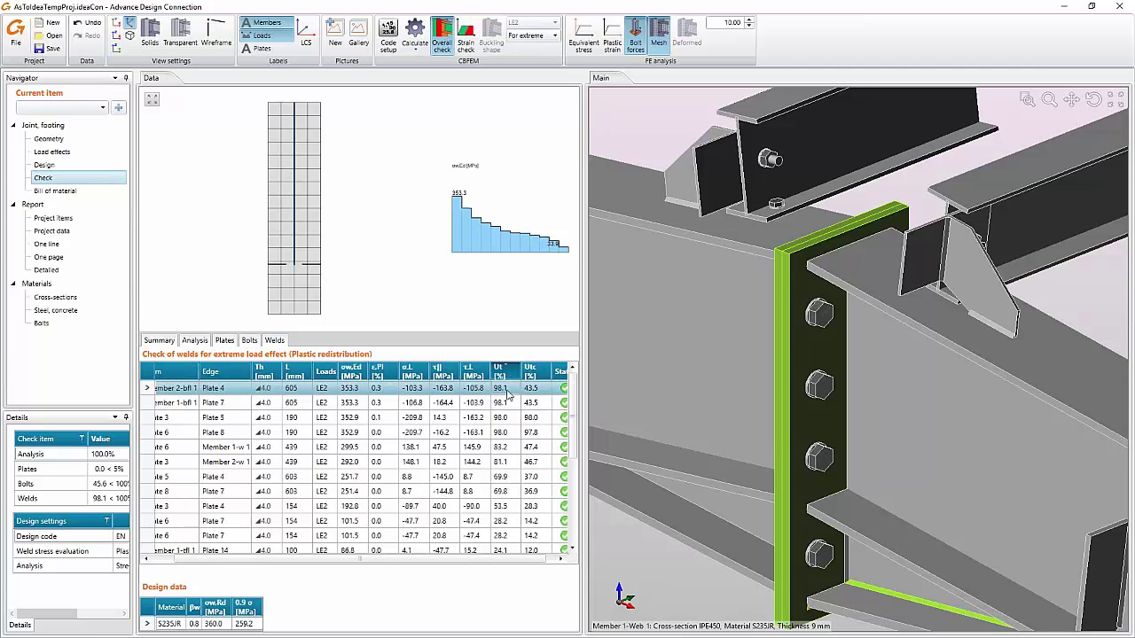
scroll(454, 558, "left", 2)
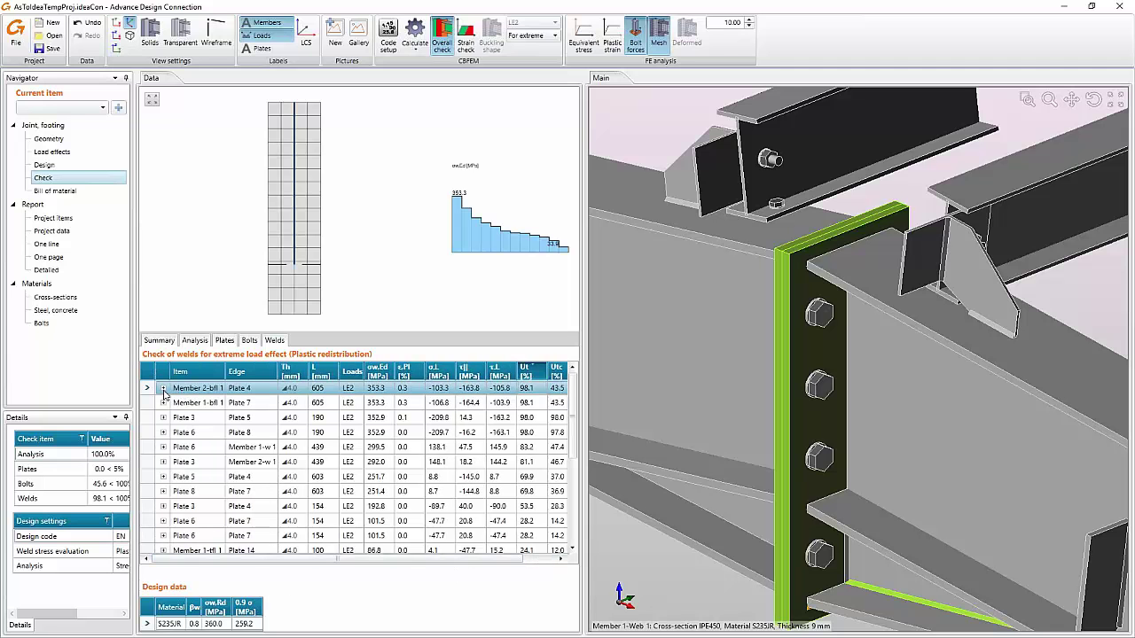
left_click(164, 390)
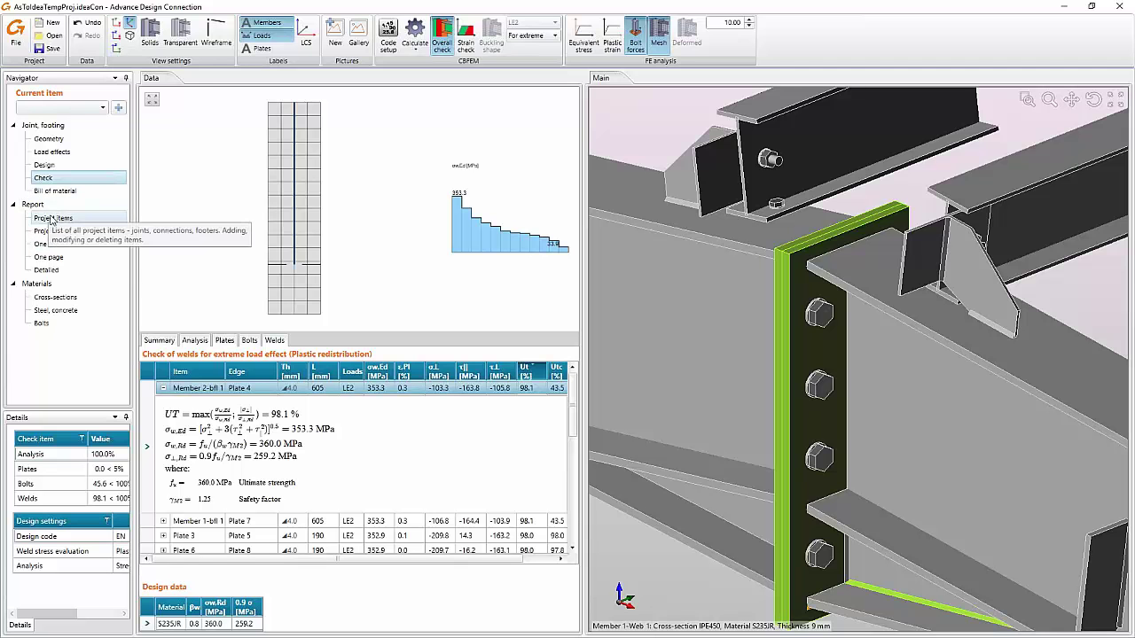
- Generate the bill of material report with plate drawings added
left_click(54, 191)
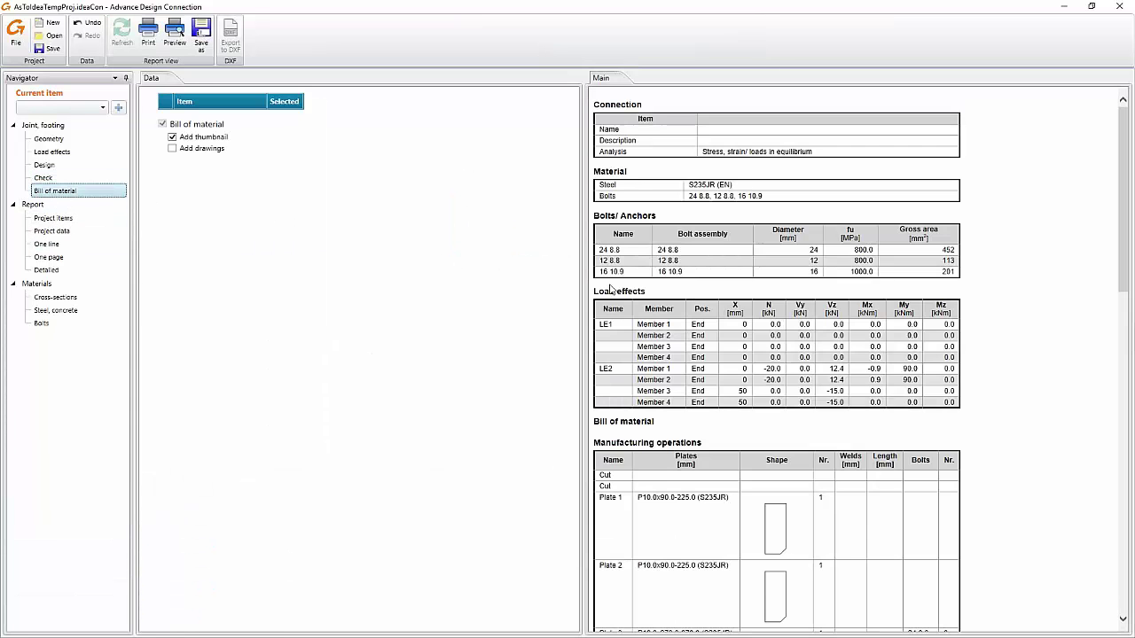
left_click(181, 151)
left_click(121, 40)
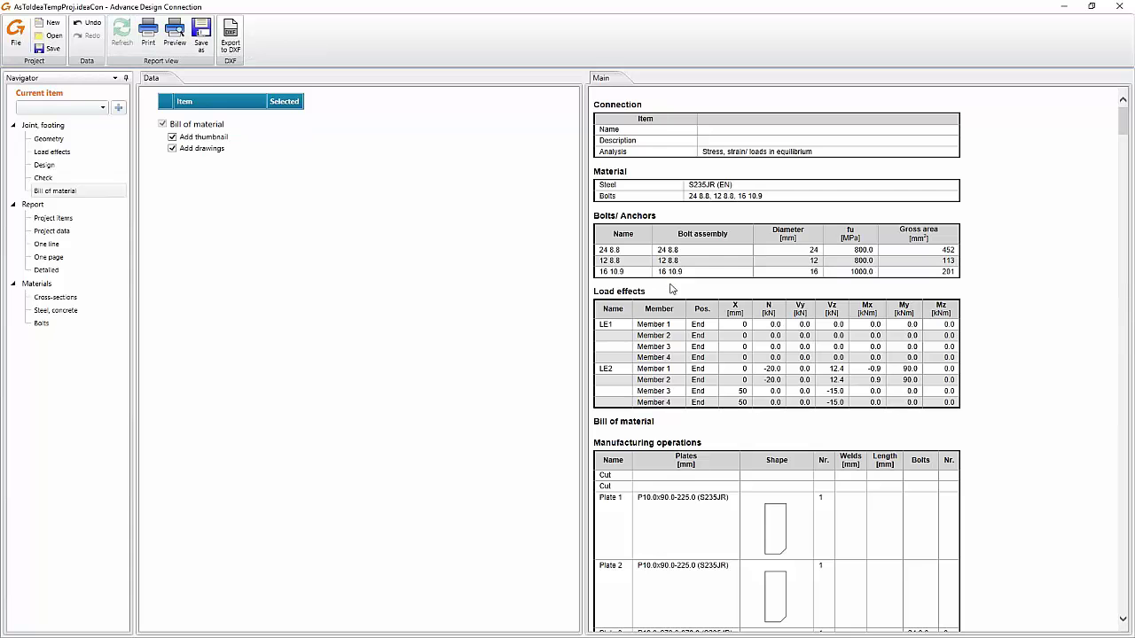
- Scroll through the plate drawings, including Plate 4 P10x600.0-153.9 (S235JR)
scroll(673, 290, "down", 1)
scroll(675, 290, "down", 15)
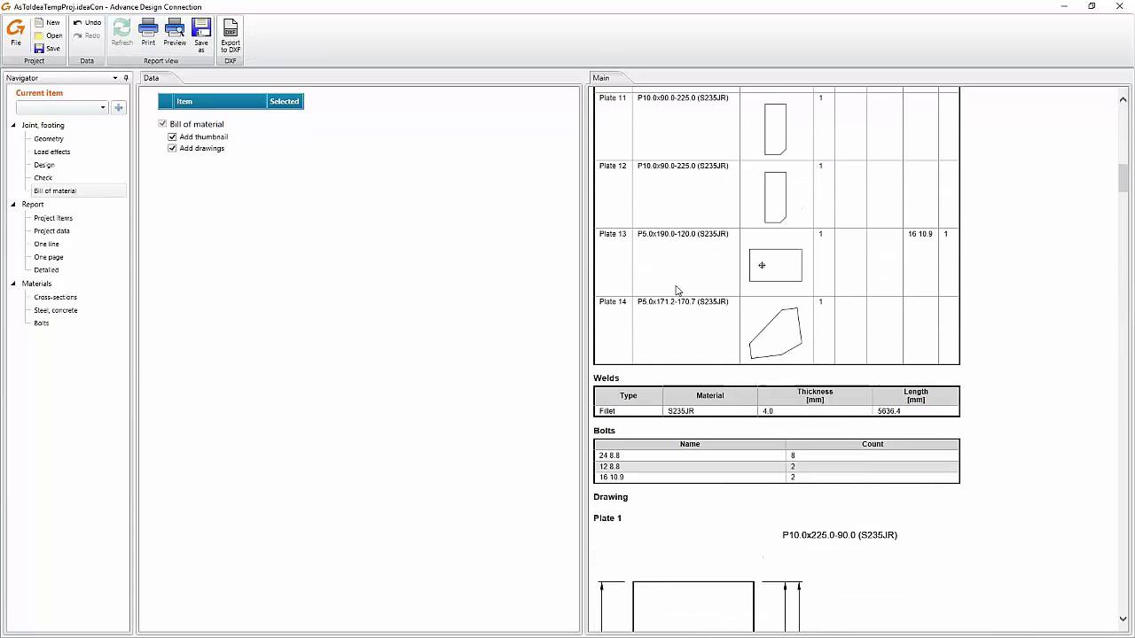
scroll(676, 290, "down", 2)
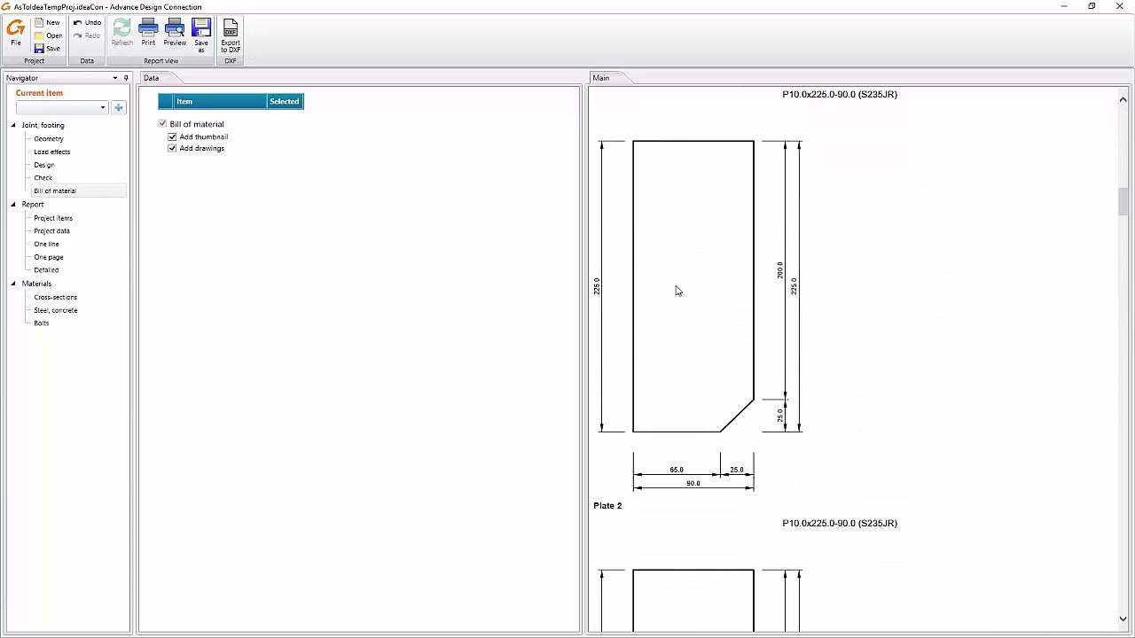
scroll(676, 289, "down", 1)
scroll(683, 290, "down", 12)
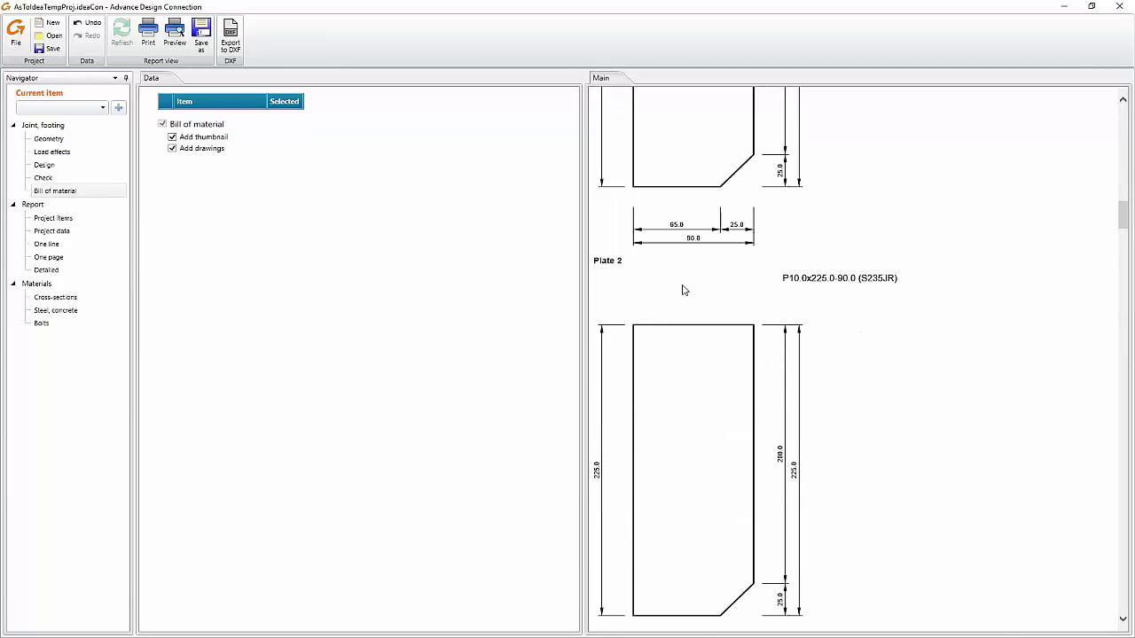
scroll(682, 289, "down", 1)
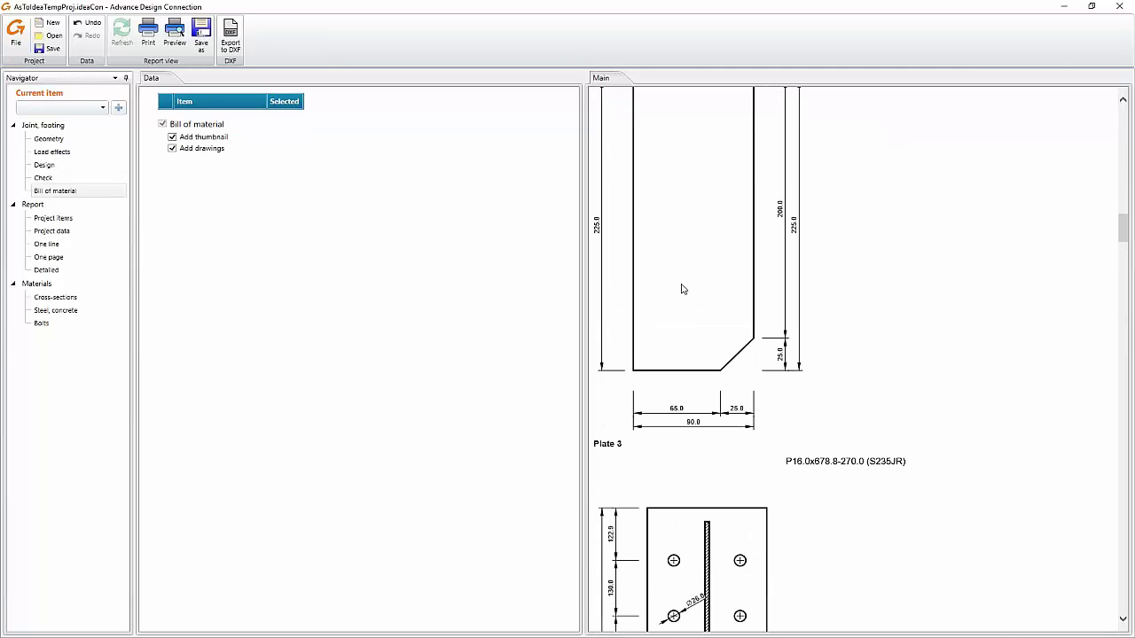
scroll(683, 289, "down", 6)
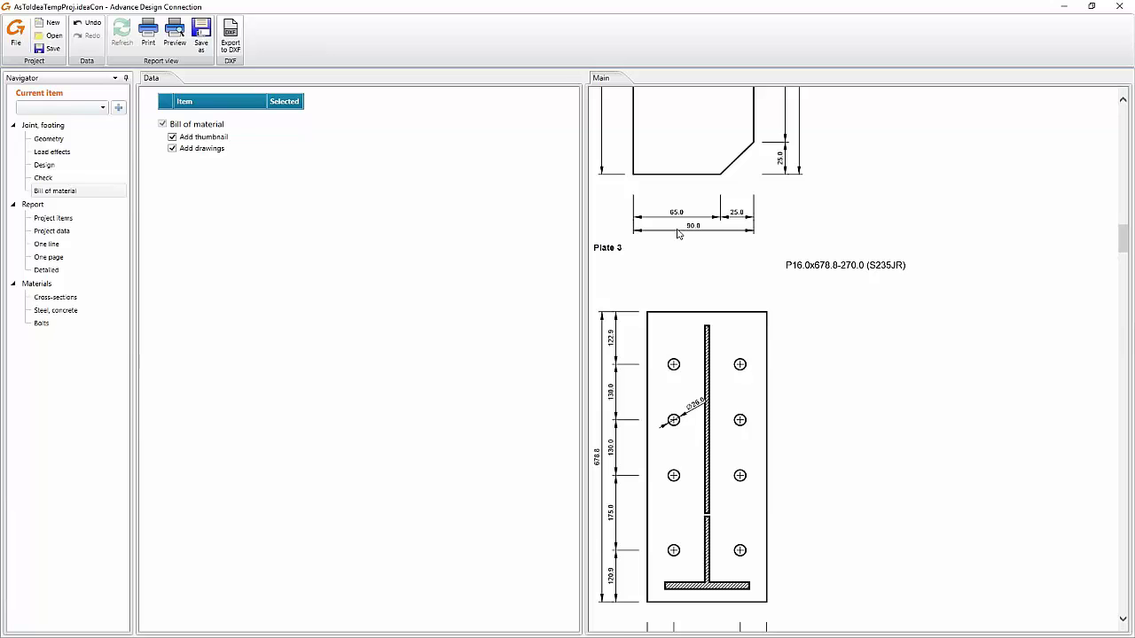
scroll(652, 261, "down", 2)
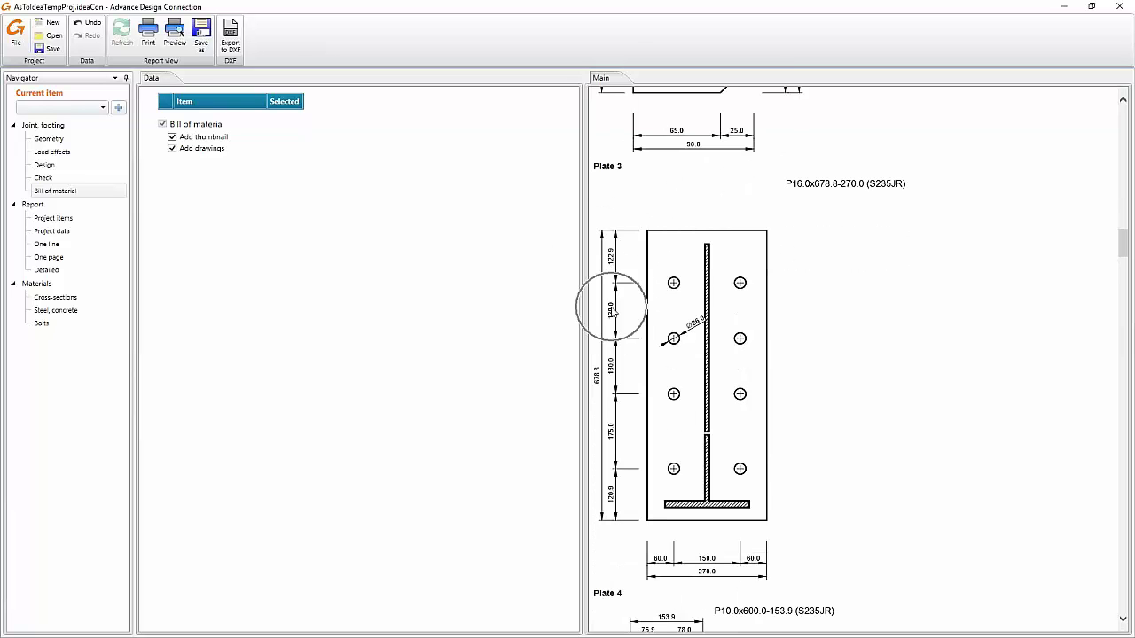
scroll(611, 309, "down", 8)
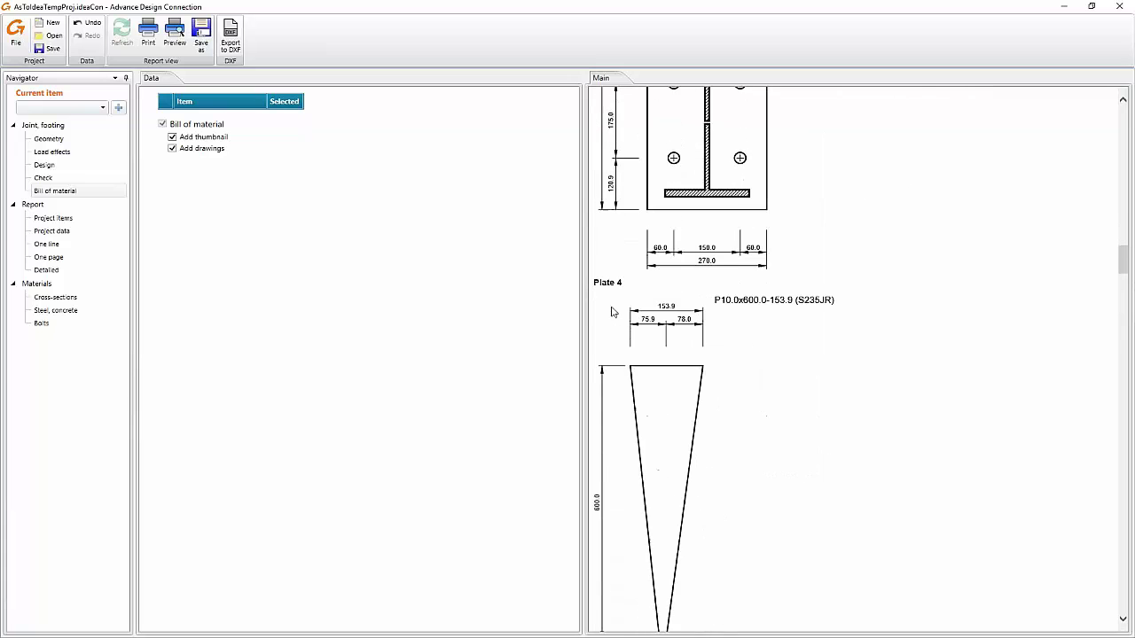
left_click(238, 55)
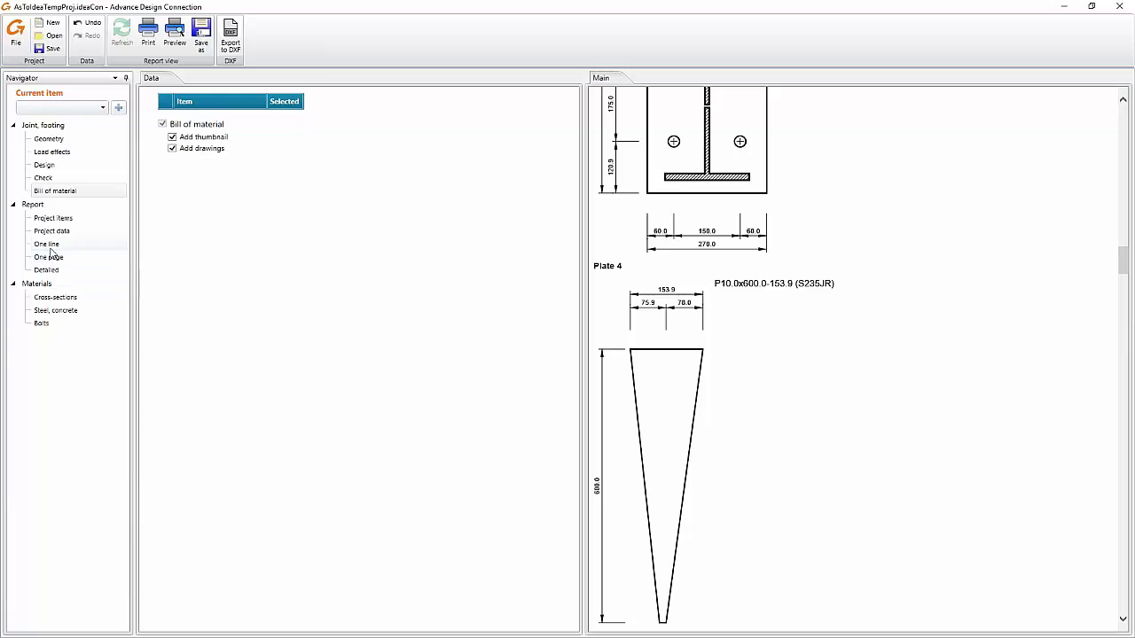
- Look at the one-line and one-page reports, then open the detailed report
left_click(50, 248)
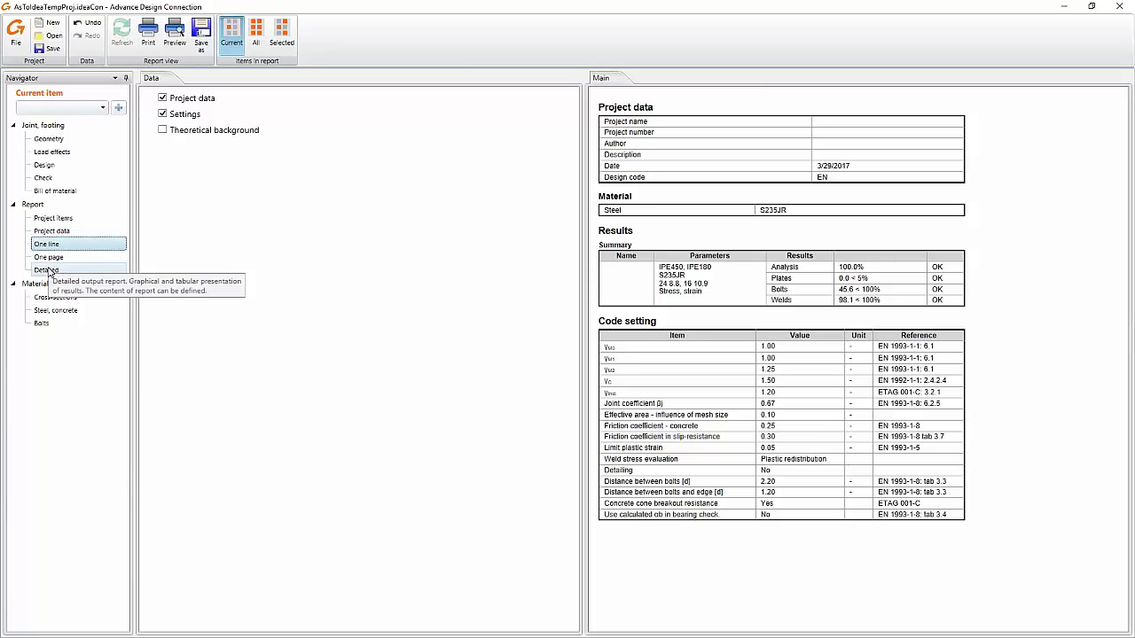
left_click(49, 258)
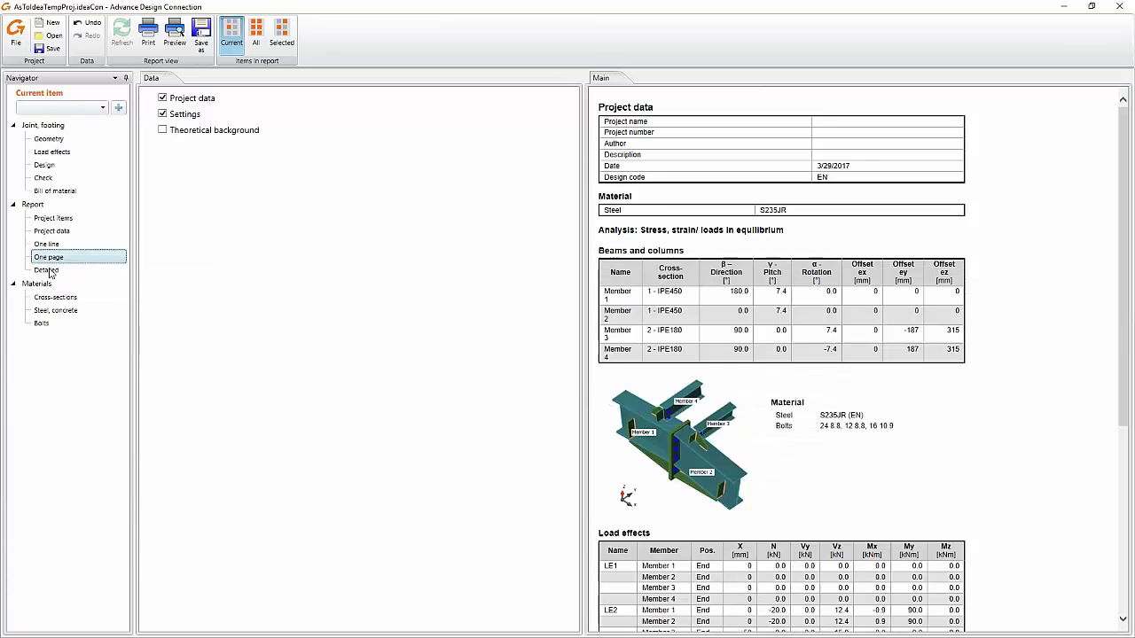
left_click(48, 270)
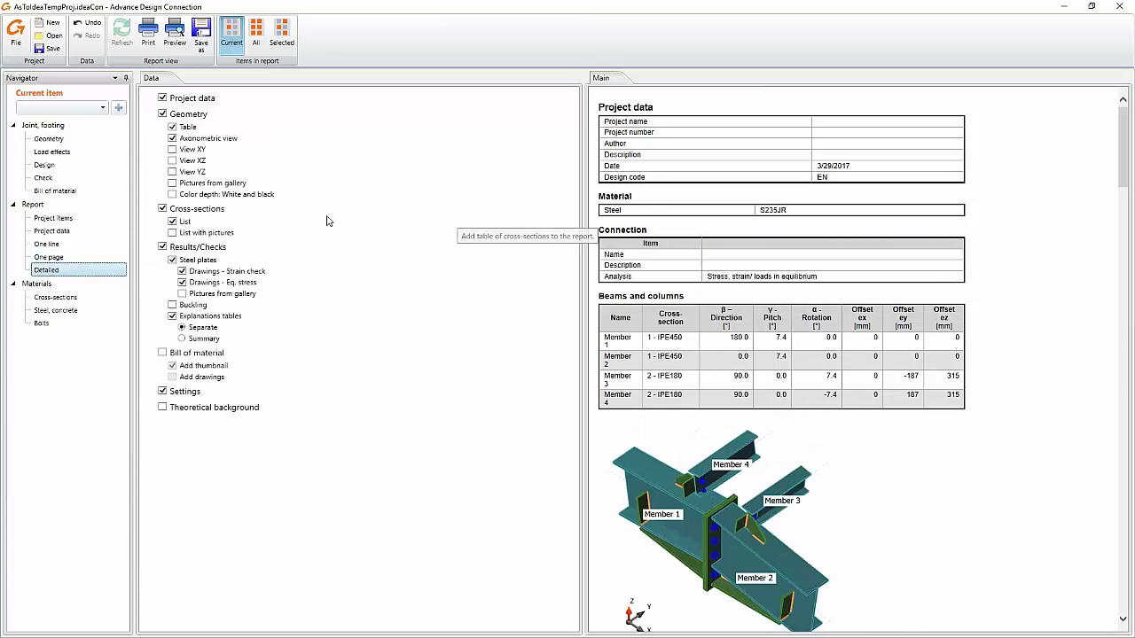
- Add View XY and View XZ pictures, refresh, and review the detailed report
left_click(173, 149)
left_click(173, 161)
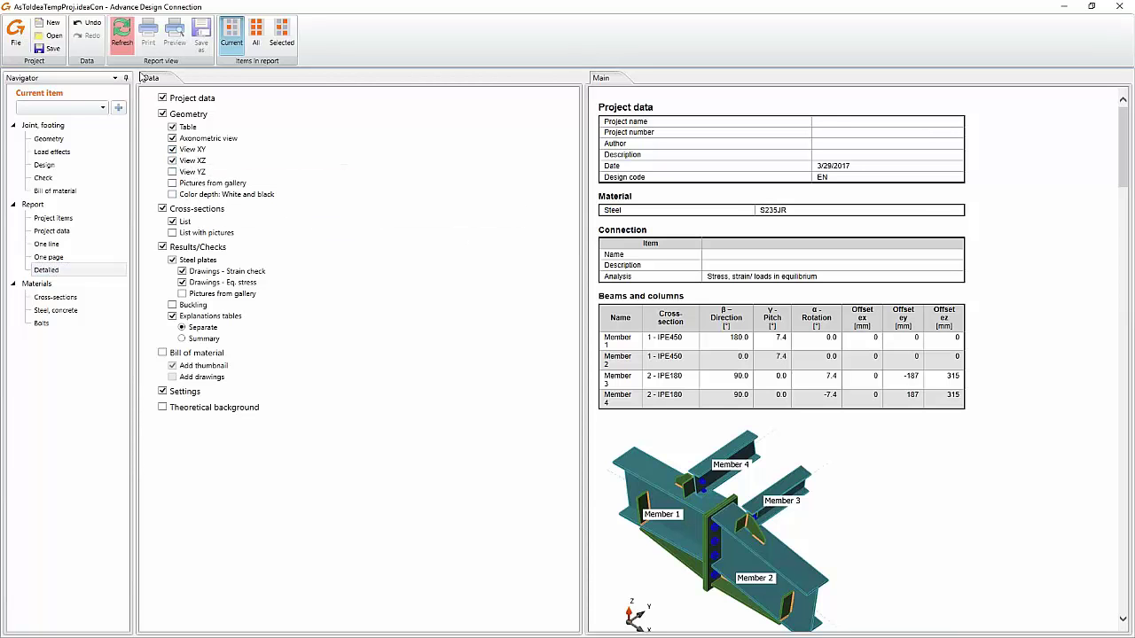
left_click(122, 36)
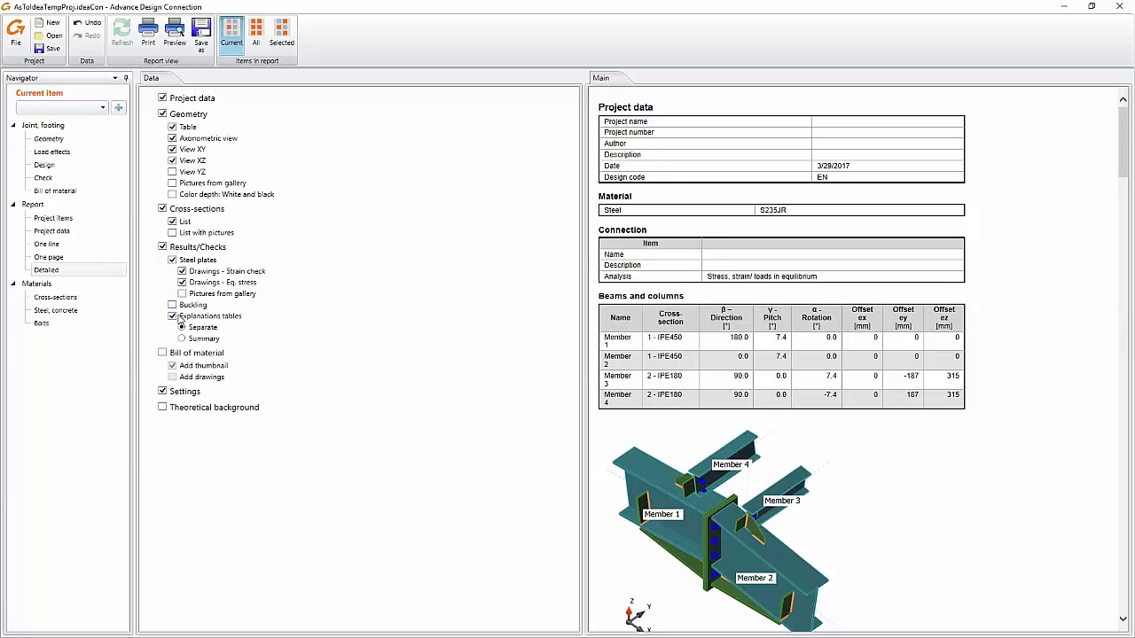
scroll(794, 371, "down", 5)
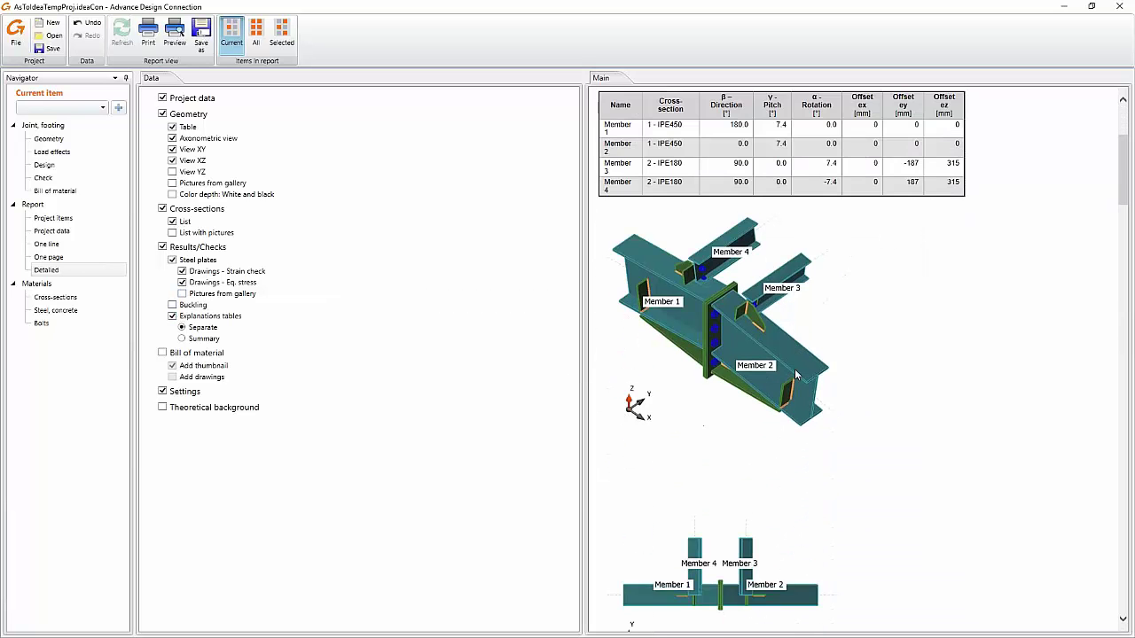
scroll(794, 369, "down", 10)
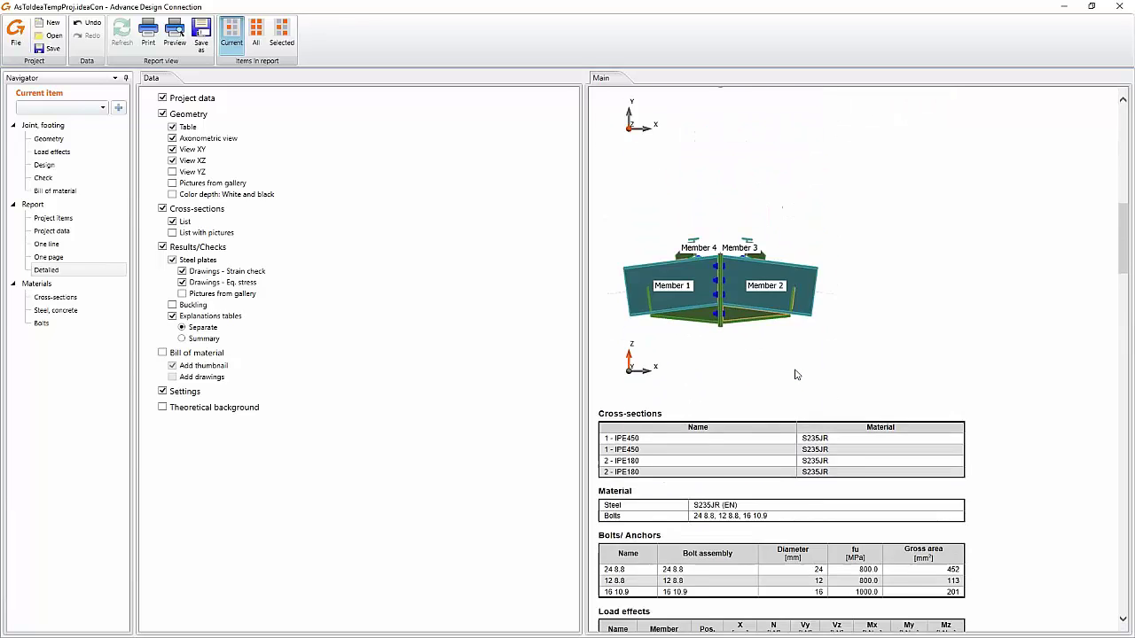
scroll(795, 373, "down", 5)
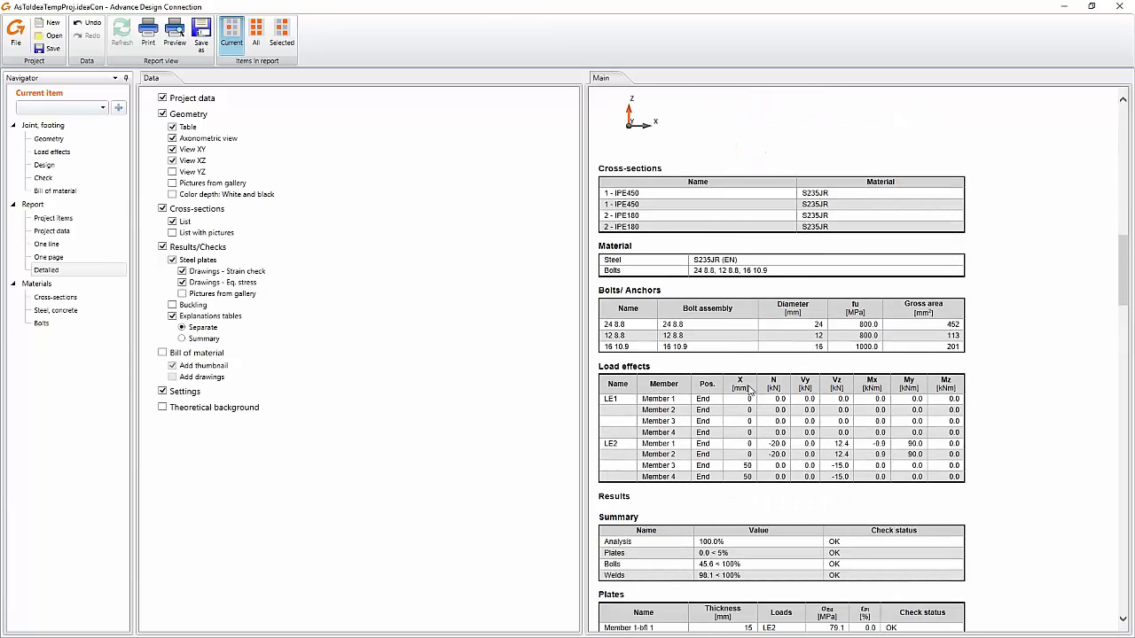
scroll(689, 417, "down", 5)
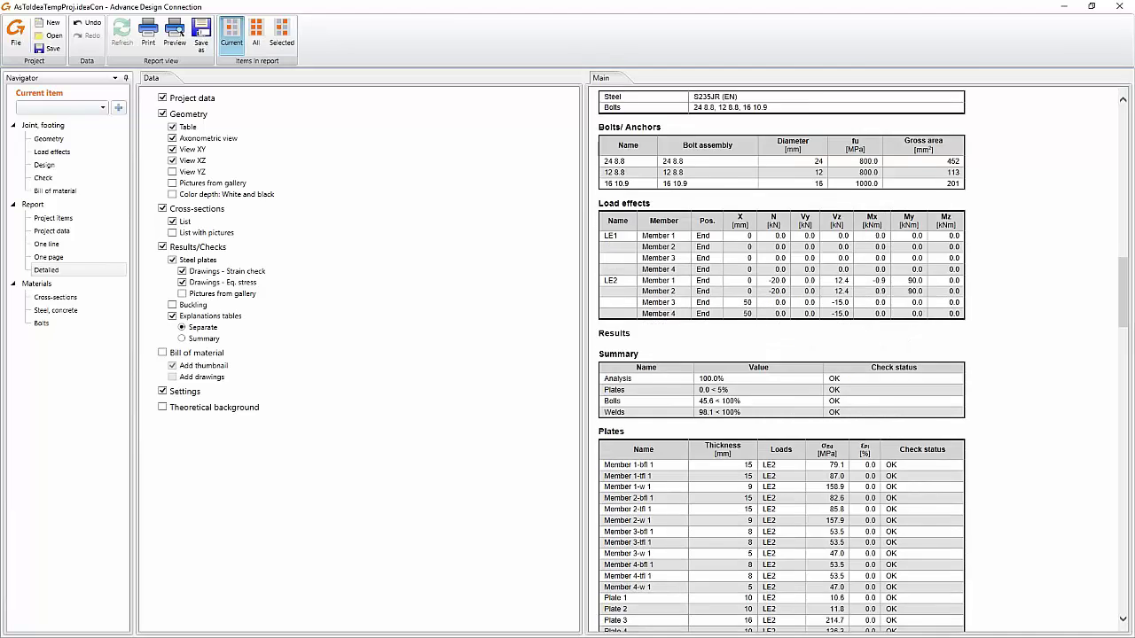
scroll(679, 418, "down", 5)
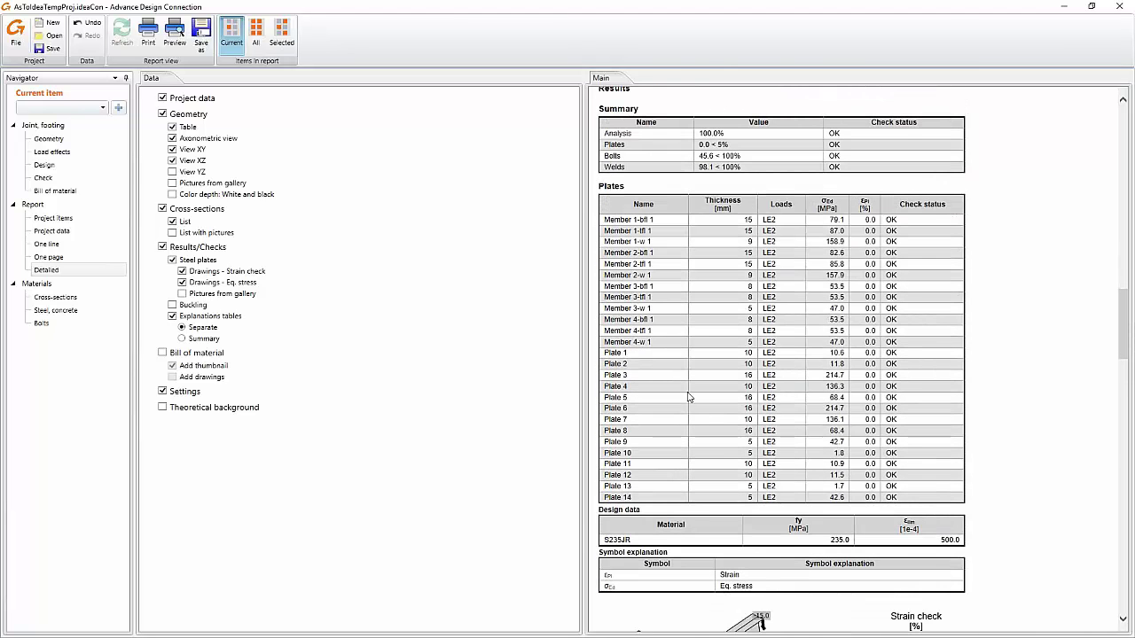
scroll(679, 400, "down", 15)
scroll(690, 397, "down", 10)
scroll(690, 396, "down", 3)
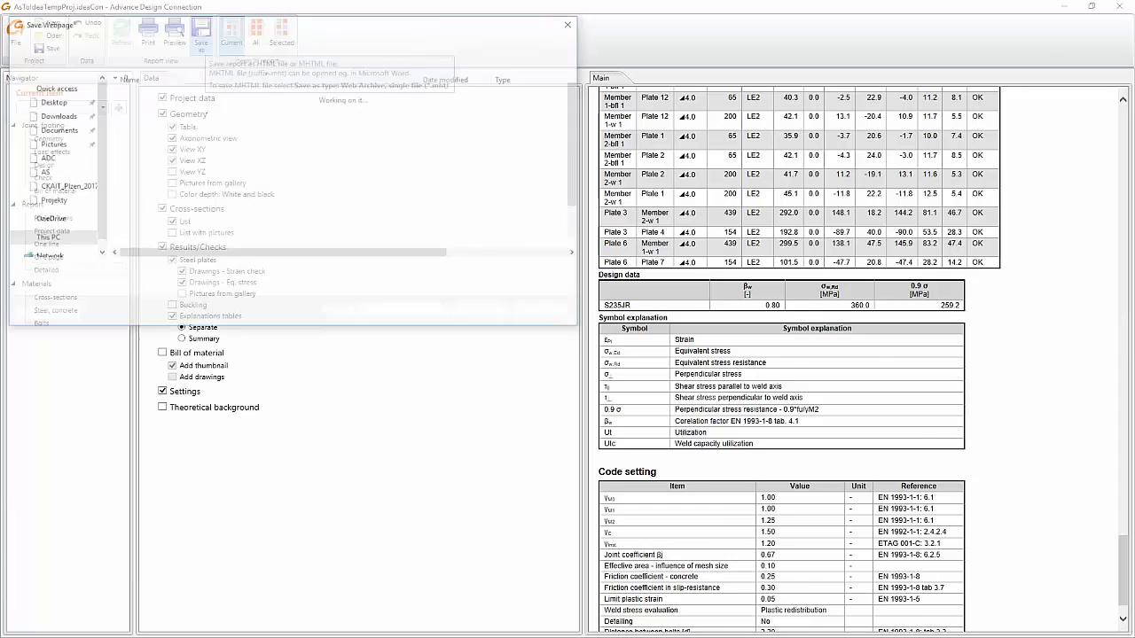
- Save the report to the desktop as a Web Archive (*.mht) file
left_click(202, 44)
left_click(195, 287)
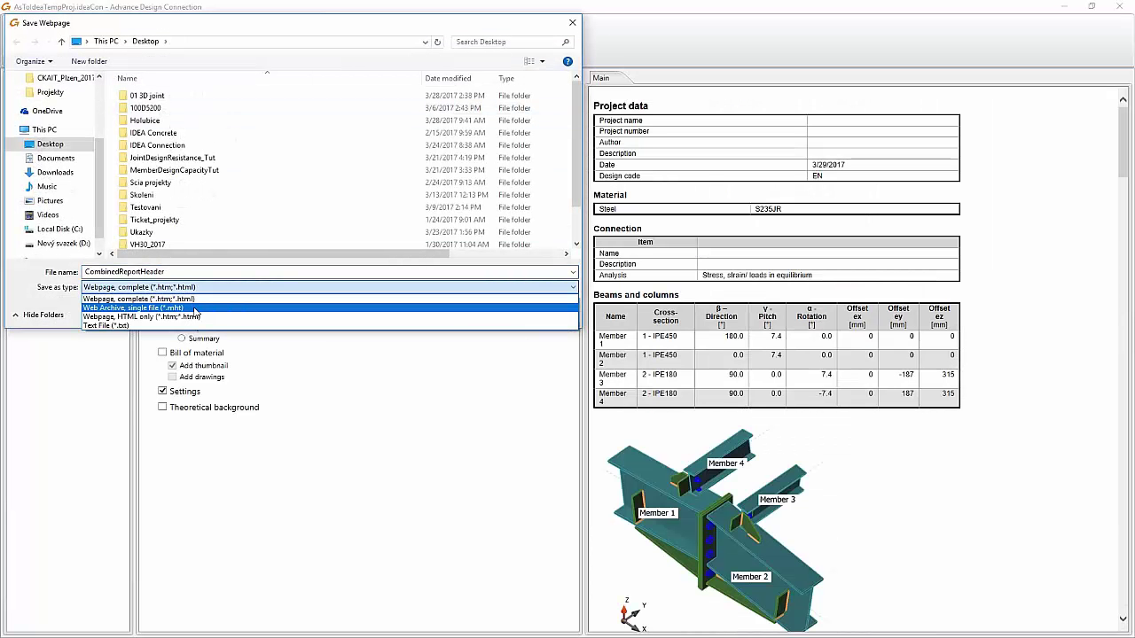
left_click(194, 308)
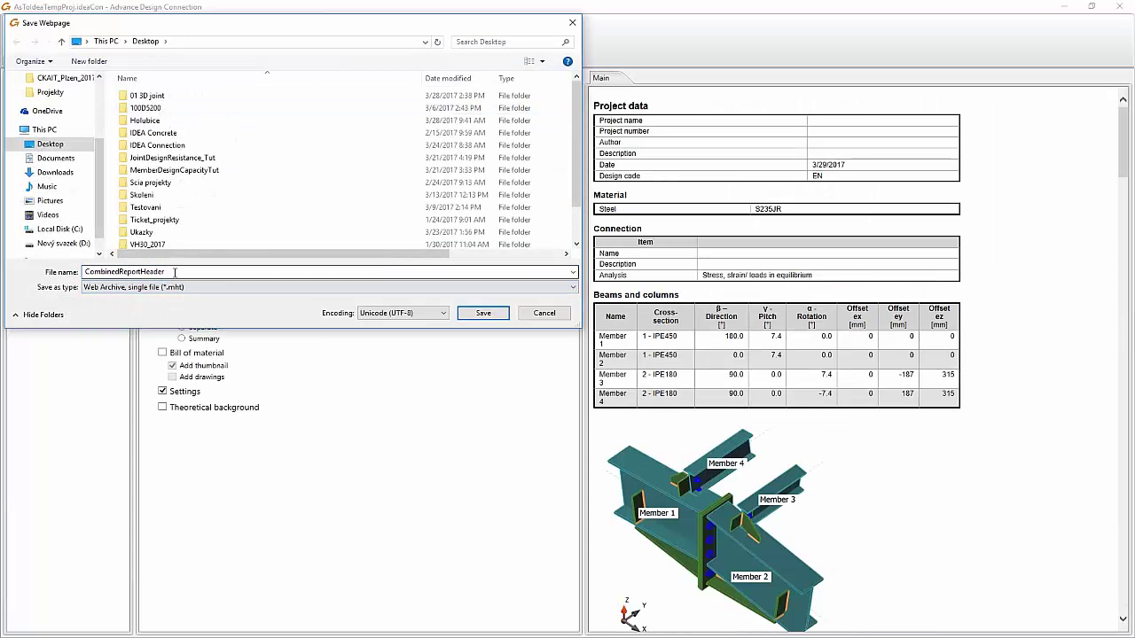
left_click(482, 314)
- Open the saved CombinedReportHeader.mht from the desktop in Word 2016
left_click(1062, 11)
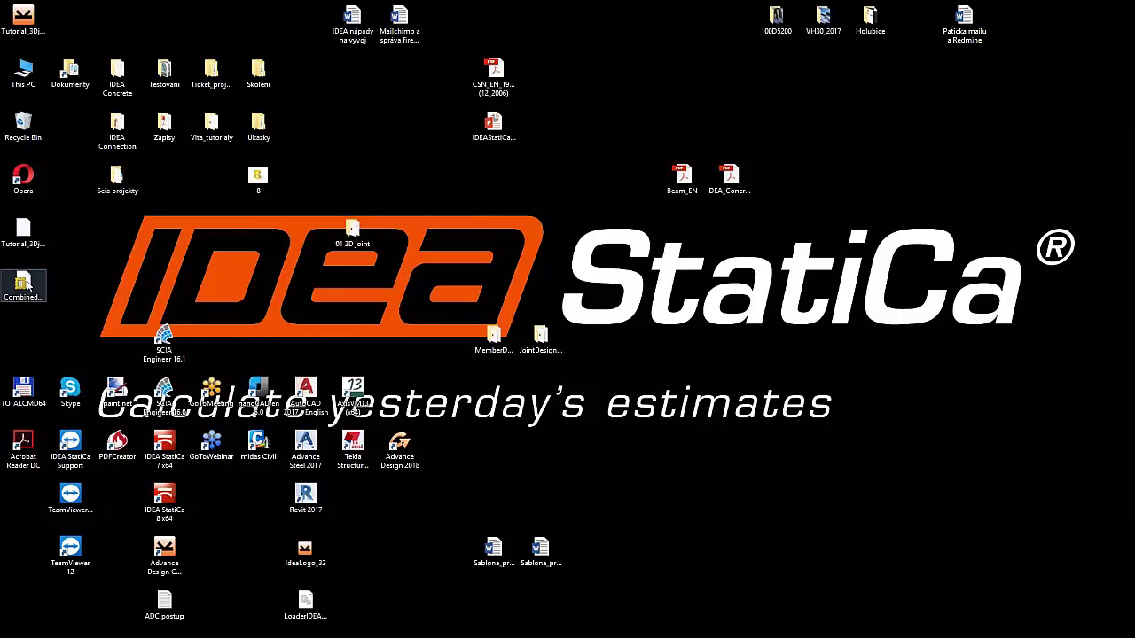
right_click(26, 282)
mouse_move(99, 333)
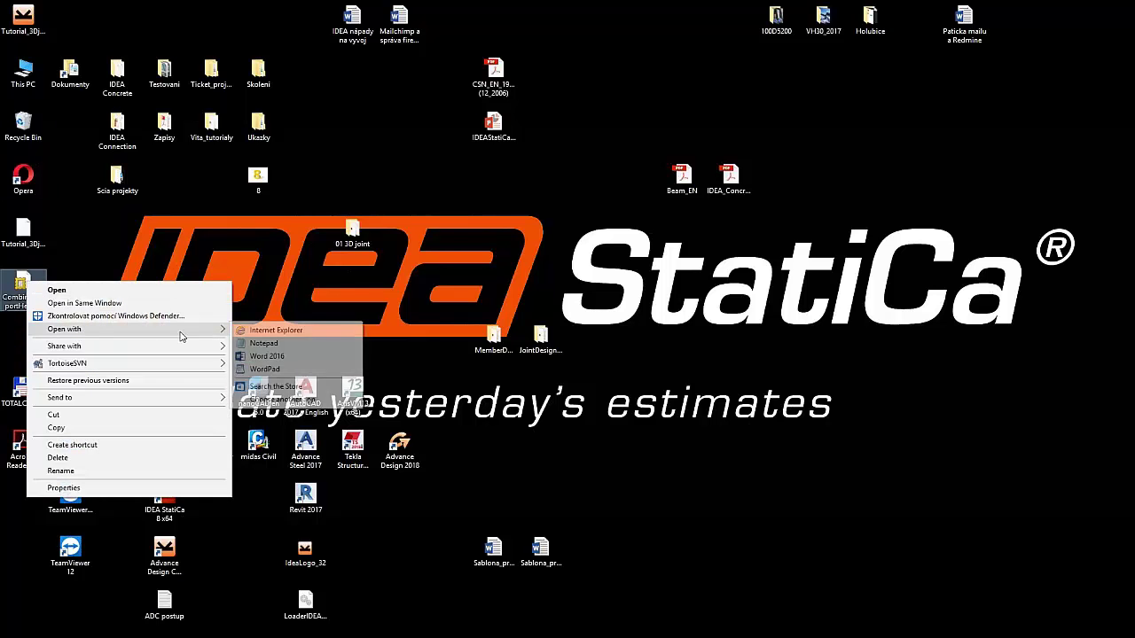
left_click(266, 356)
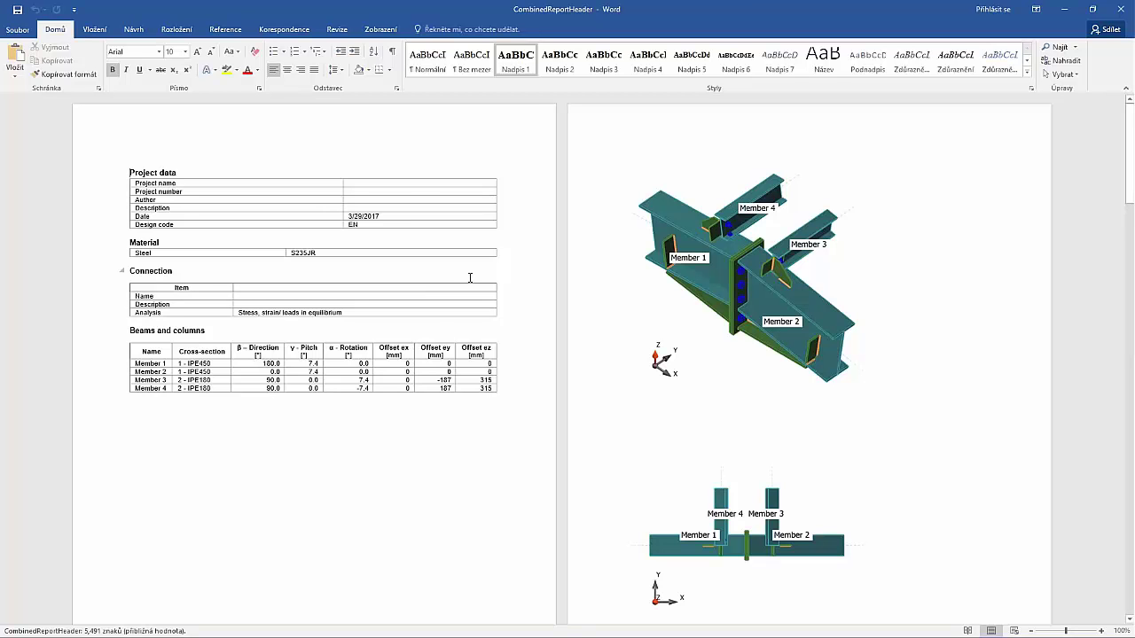
- Enter a project name in the Word report and try resizing the 3-D joint picture
left_click(403, 183)
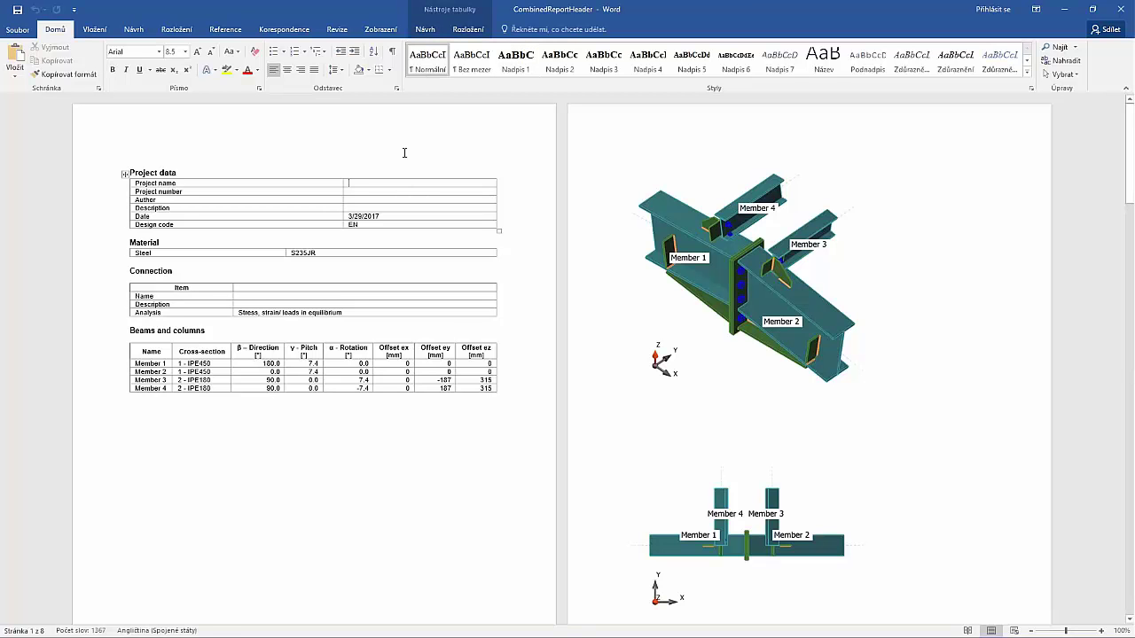
type("Vít hi")
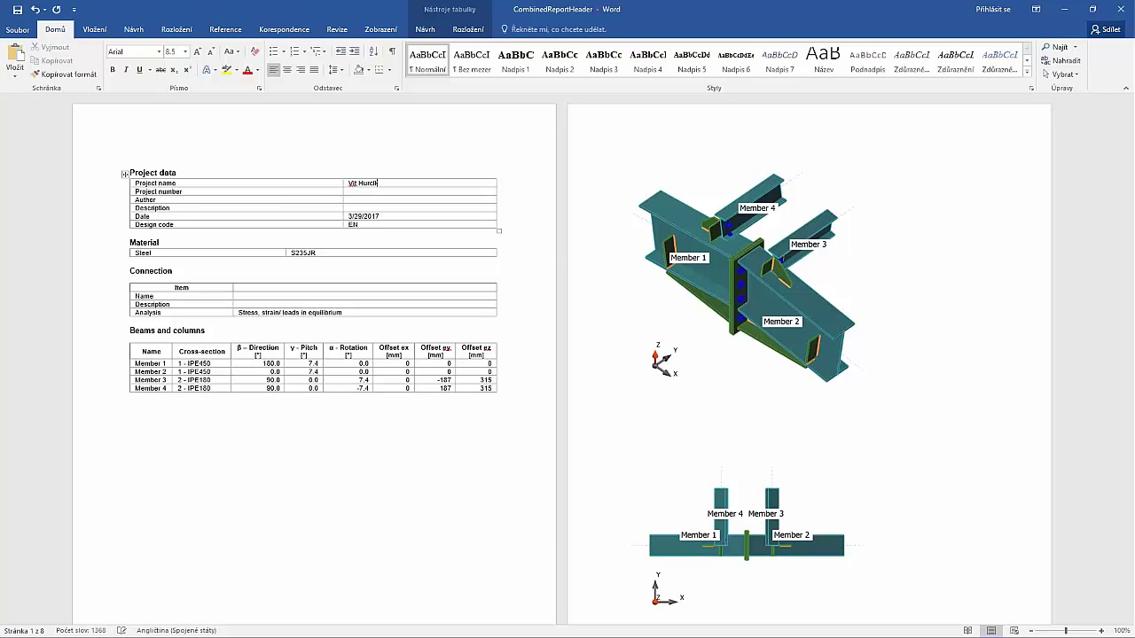
left_click(755, 280)
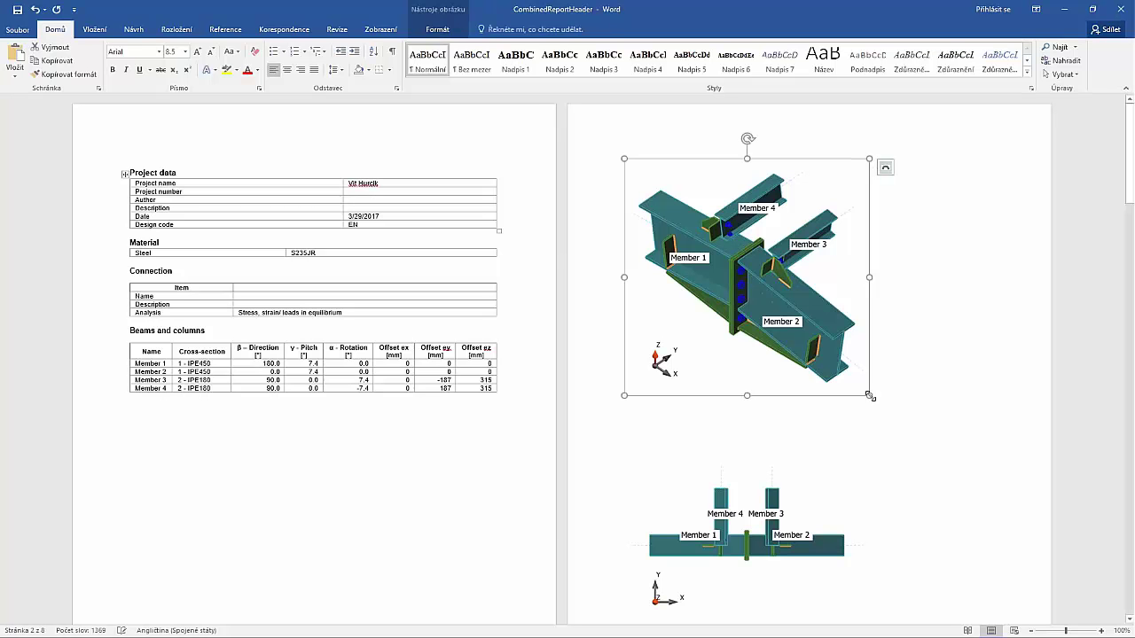
mouse_move(872, 399)
left_mouse_down()
mouse_move(864, 395)
mouse_move(873, 402)
left_mouse_up()
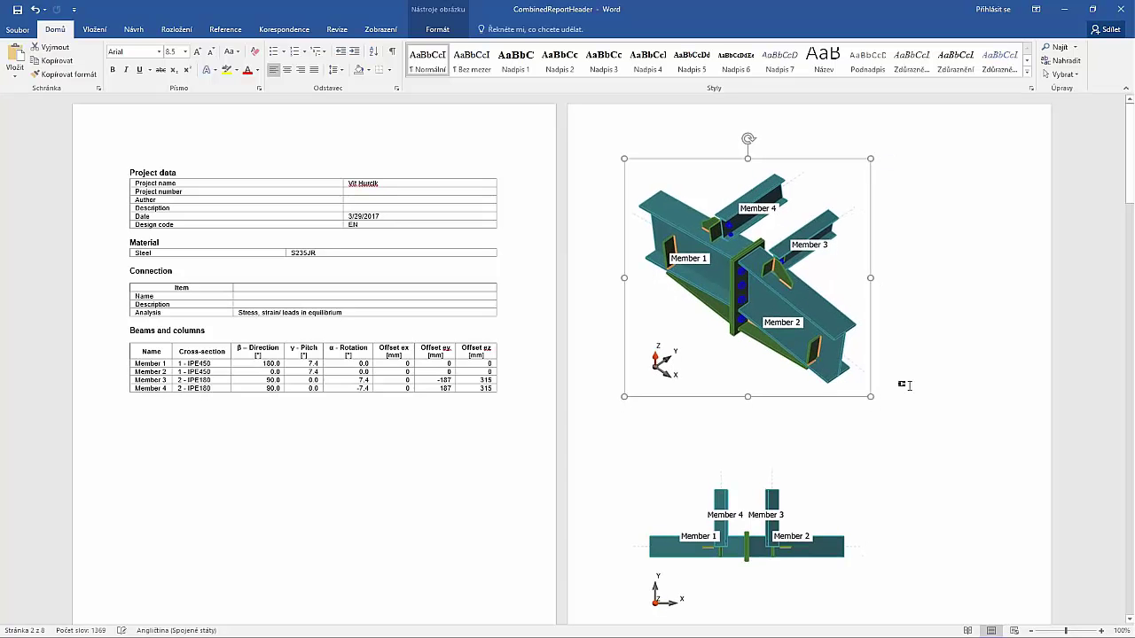
left_click(904, 384)
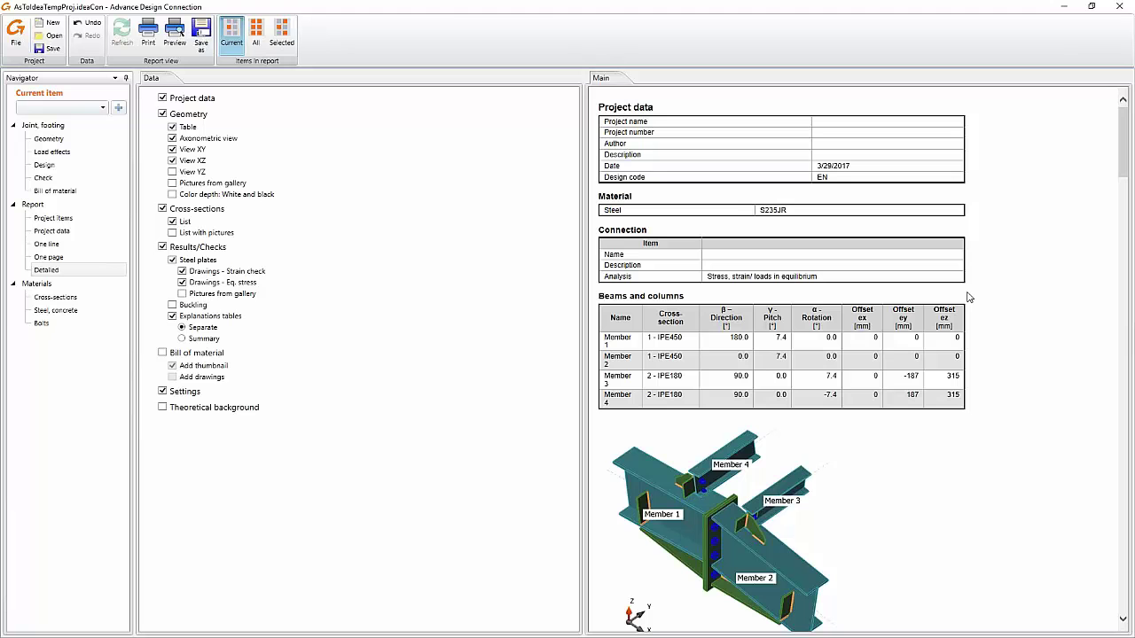
- Bring the ADC_T_joint_AISC_final drawing up in a maximised AutoCAD window
mouse_move(1134, 257)
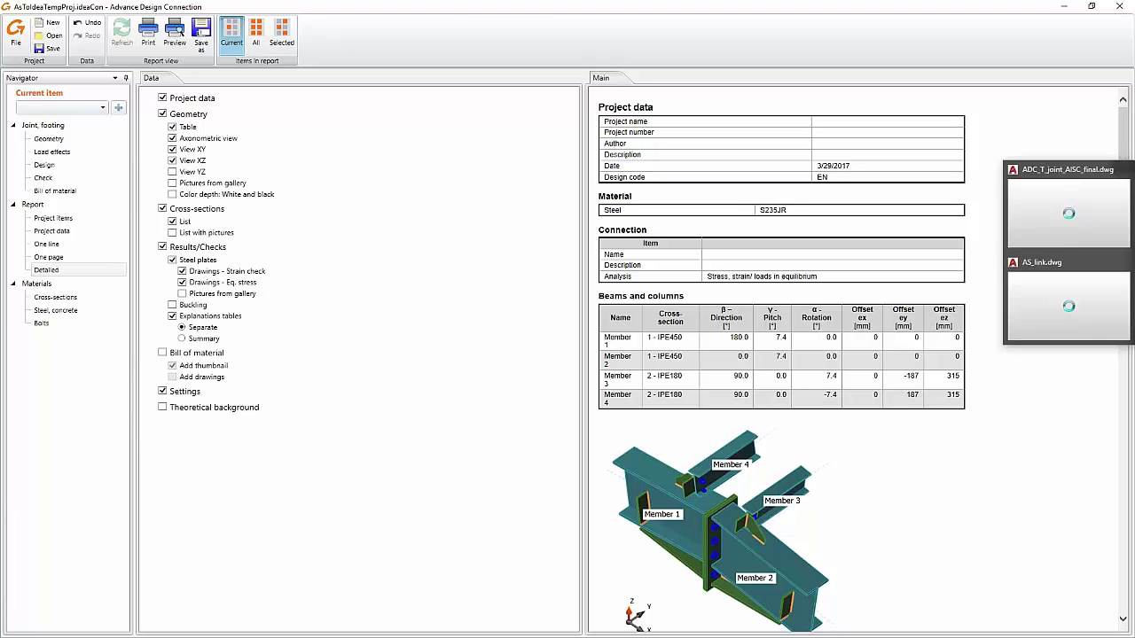
left_click(1098, 229)
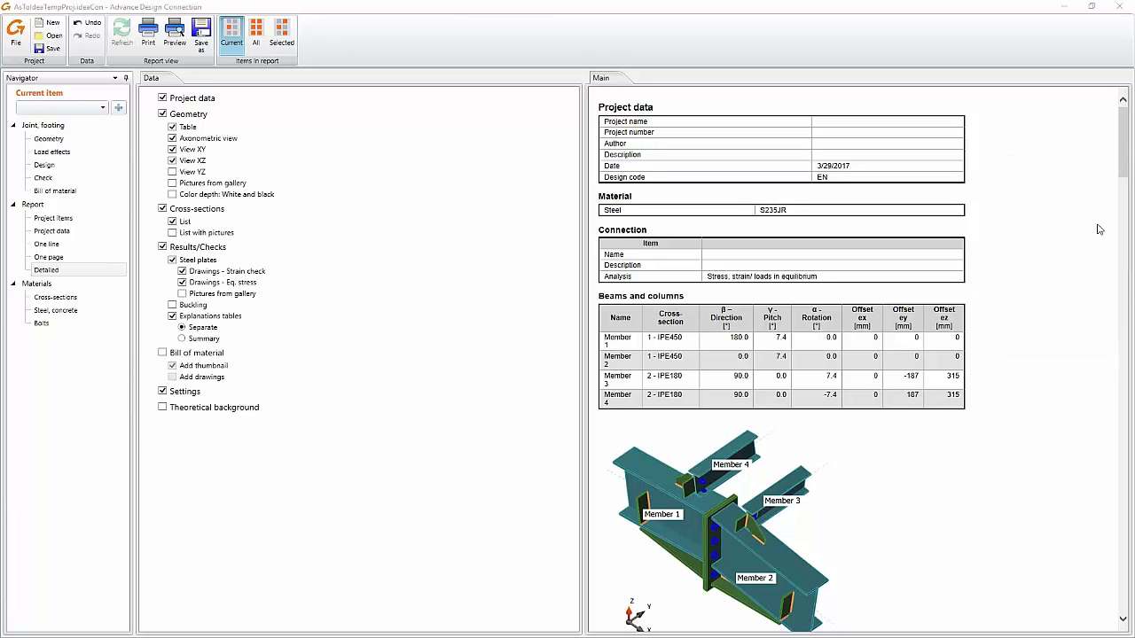
left_click(412, 10)
mouse_move(510, 262)
middle_mouse_down()
mouse_move(505, 294)
mouse_move(523, 278)
middle_mouse_up()
- Close the connection report without saving the data
key("alt+Tab")
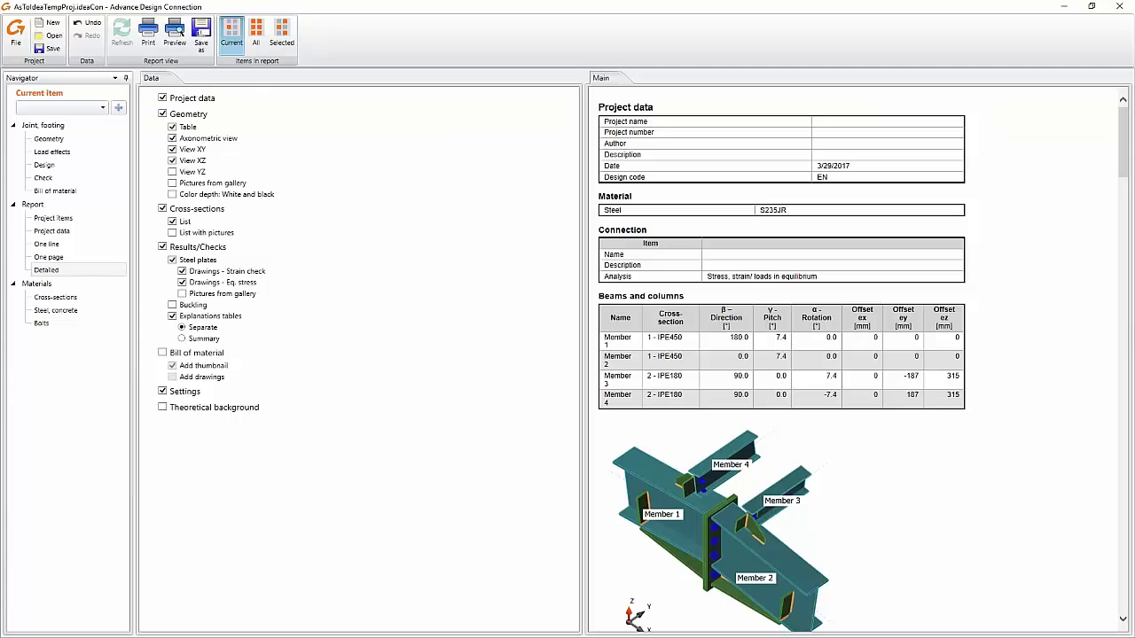
left_click(1118, 7)
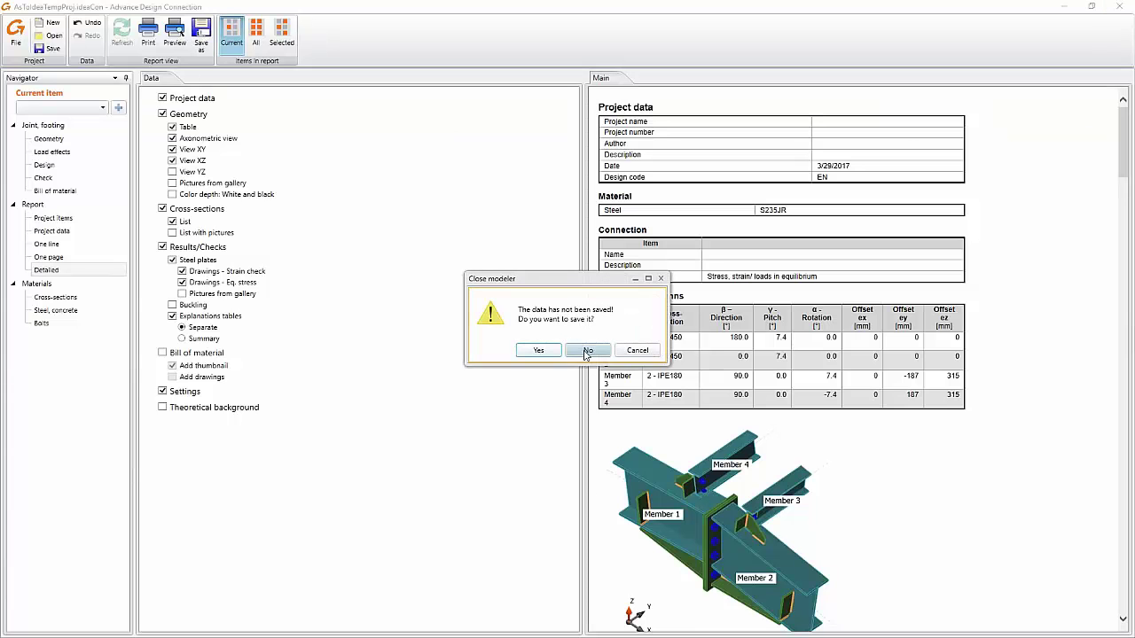
left_click(589, 349)
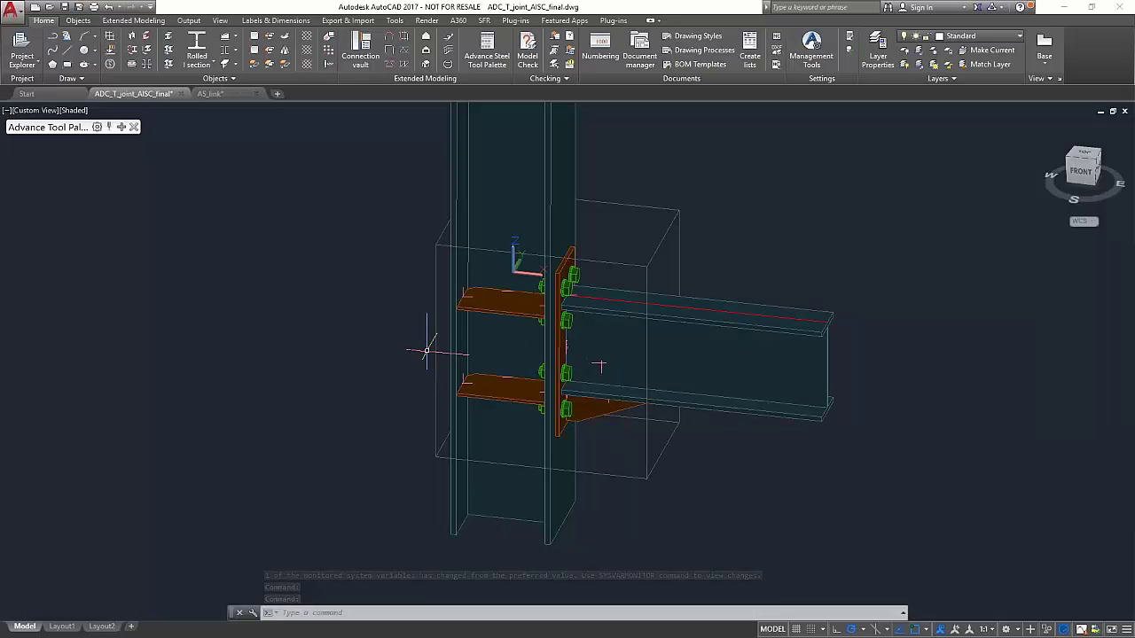
middle_click_drag(425, 333, 596, 364, "shift")
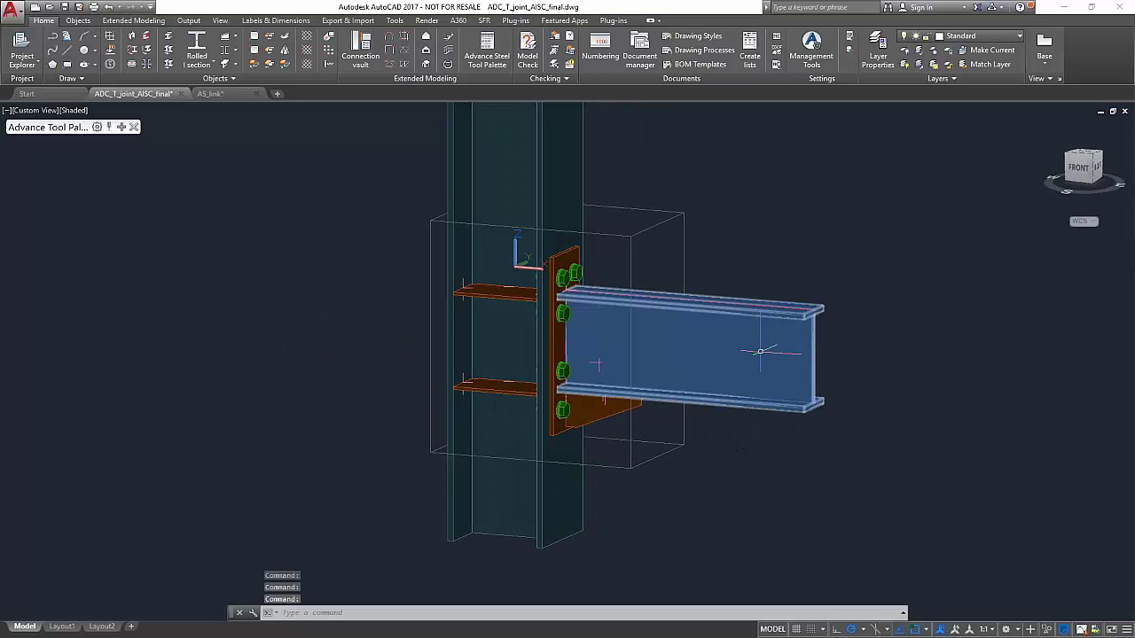
middle_click_drag(716, 293, 731, 321)
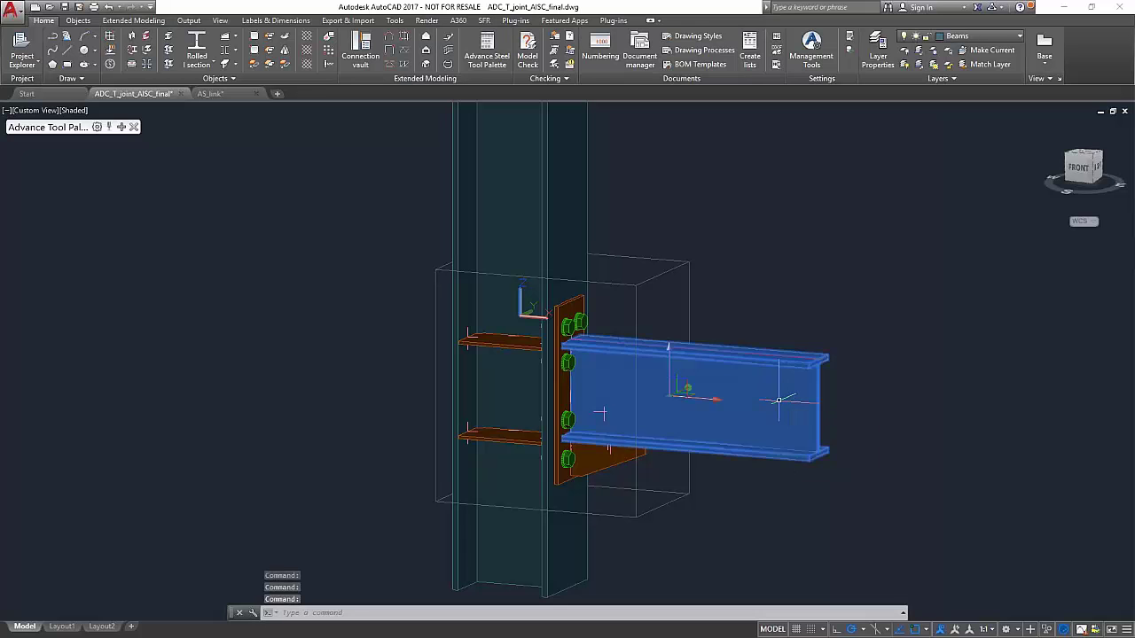
double_click(576, 341)
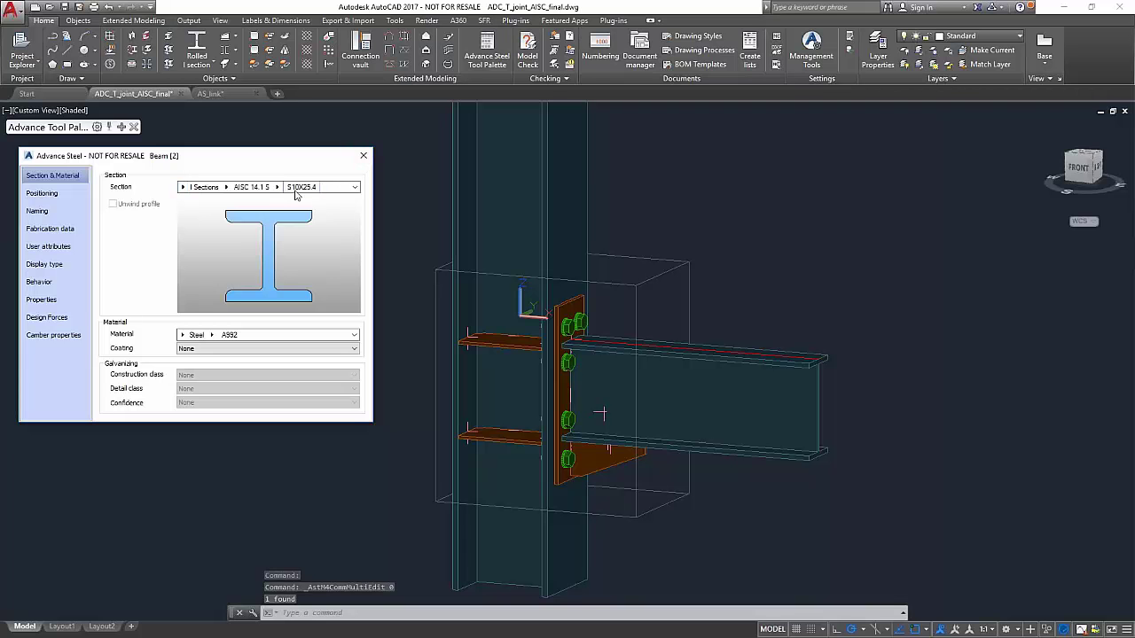
left_click(363, 155)
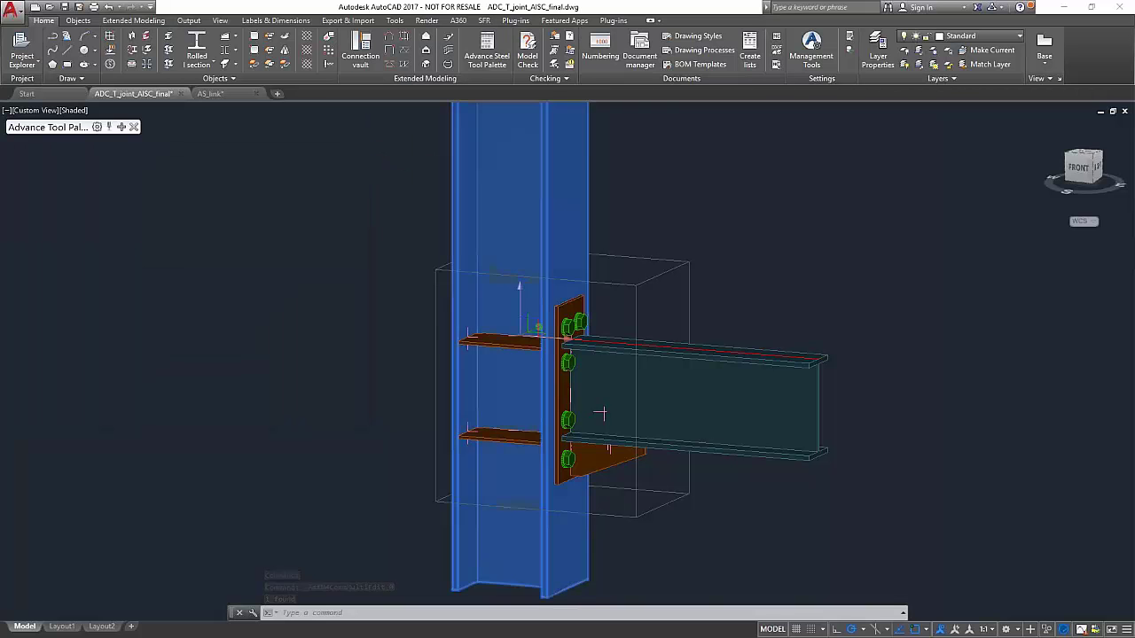
double_click(501, 174)
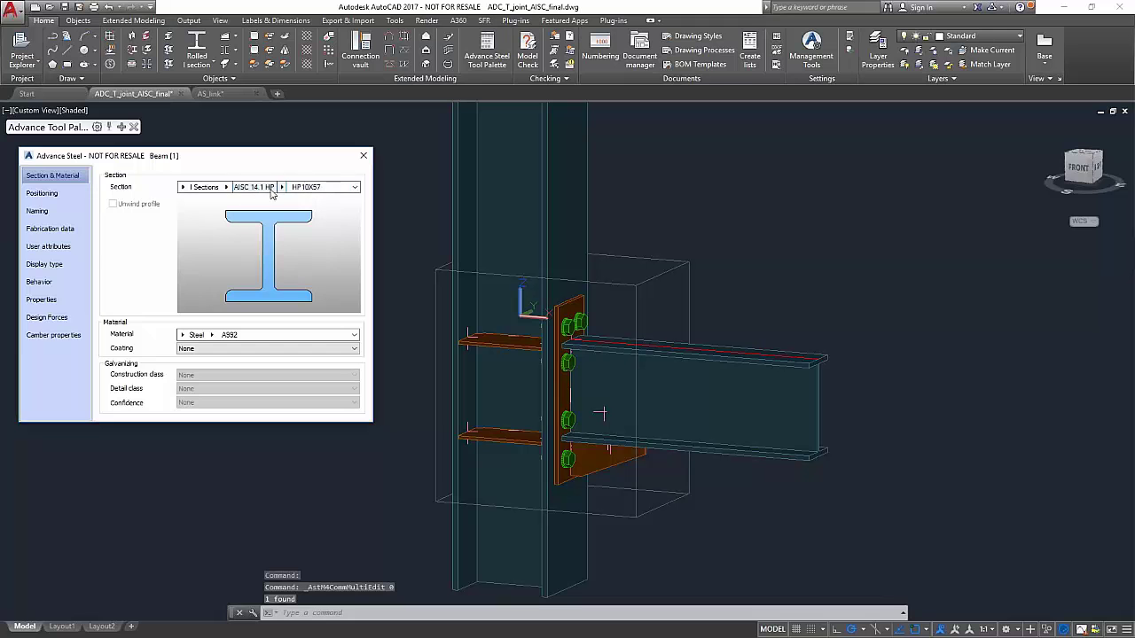
left_click(364, 156)
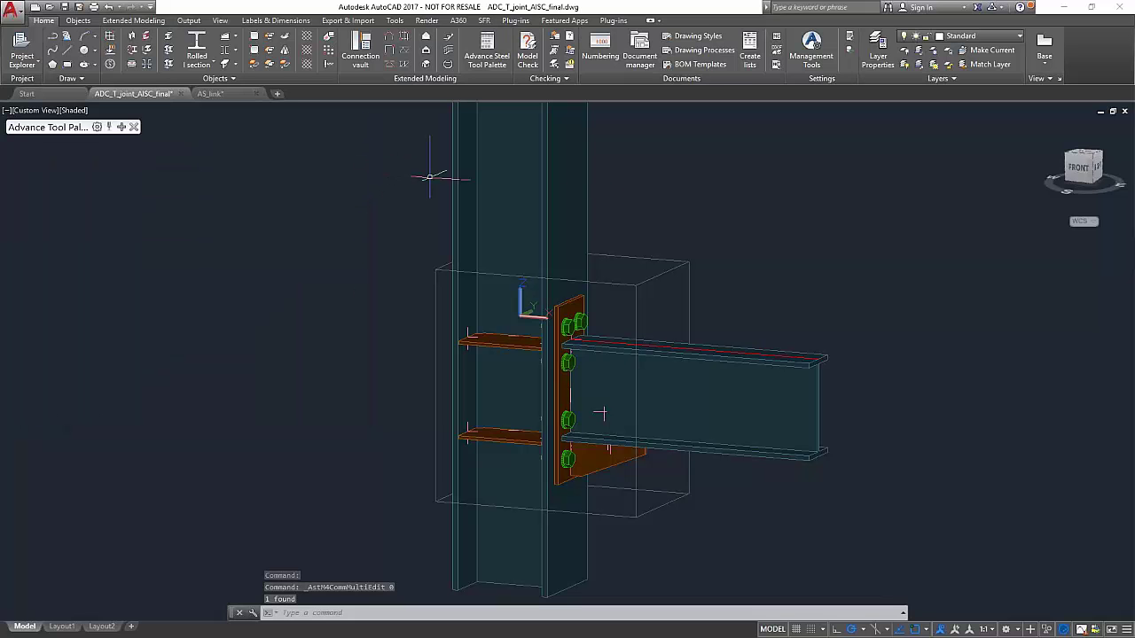
middle_click_drag(600, 414, 592, 401)
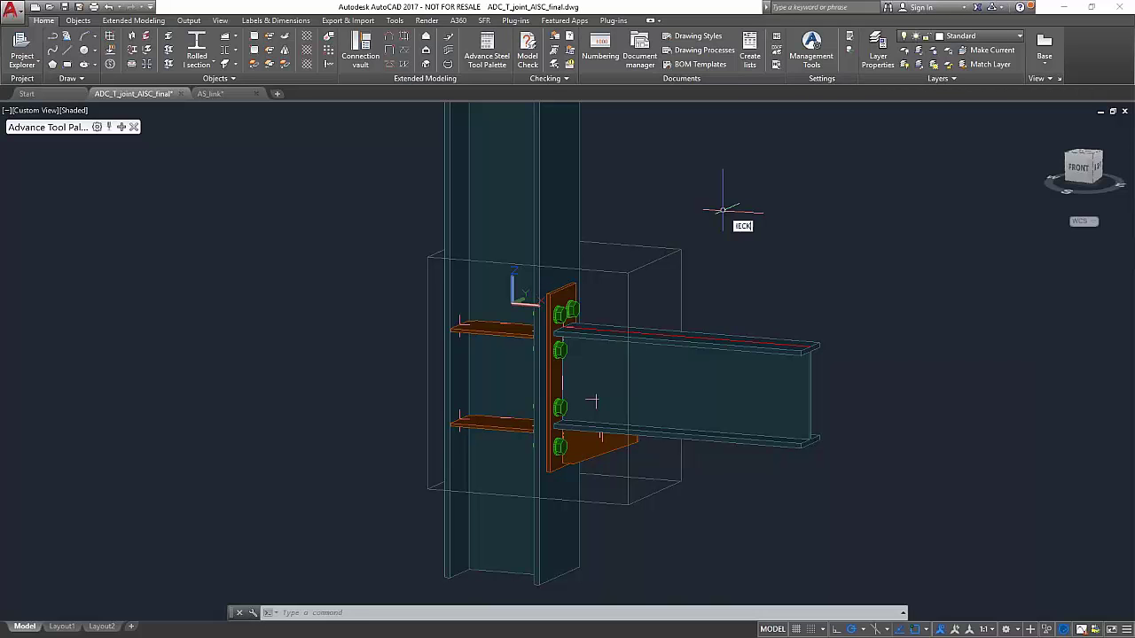
- Start the CONCHECKAISC command and turn off Endpoint object snapping
type("con")
key("Down")
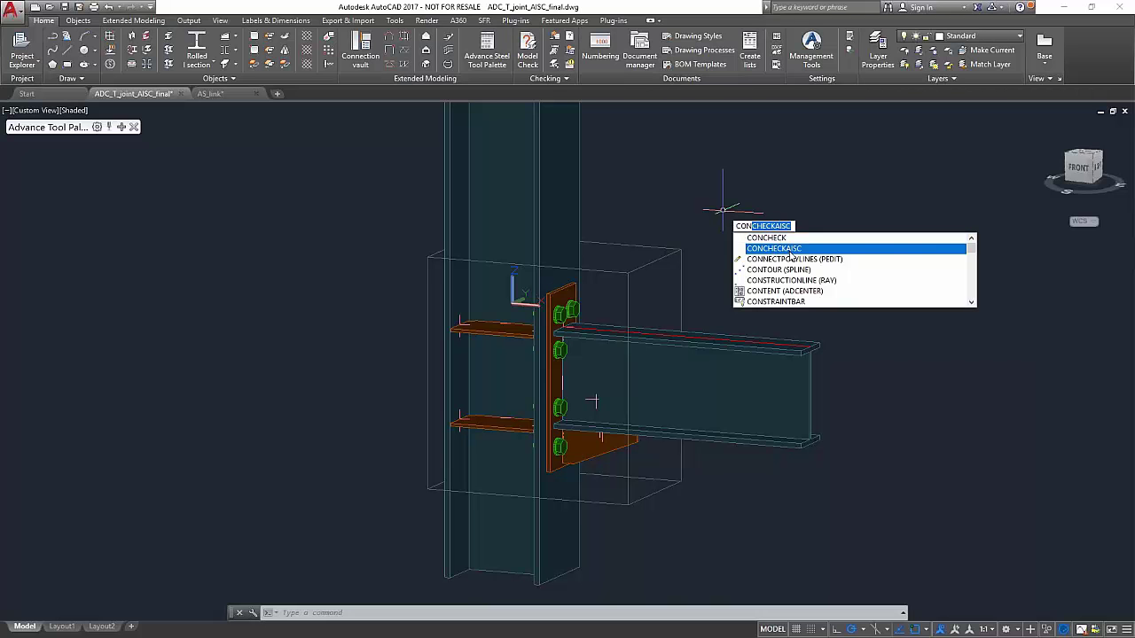
key("Return")
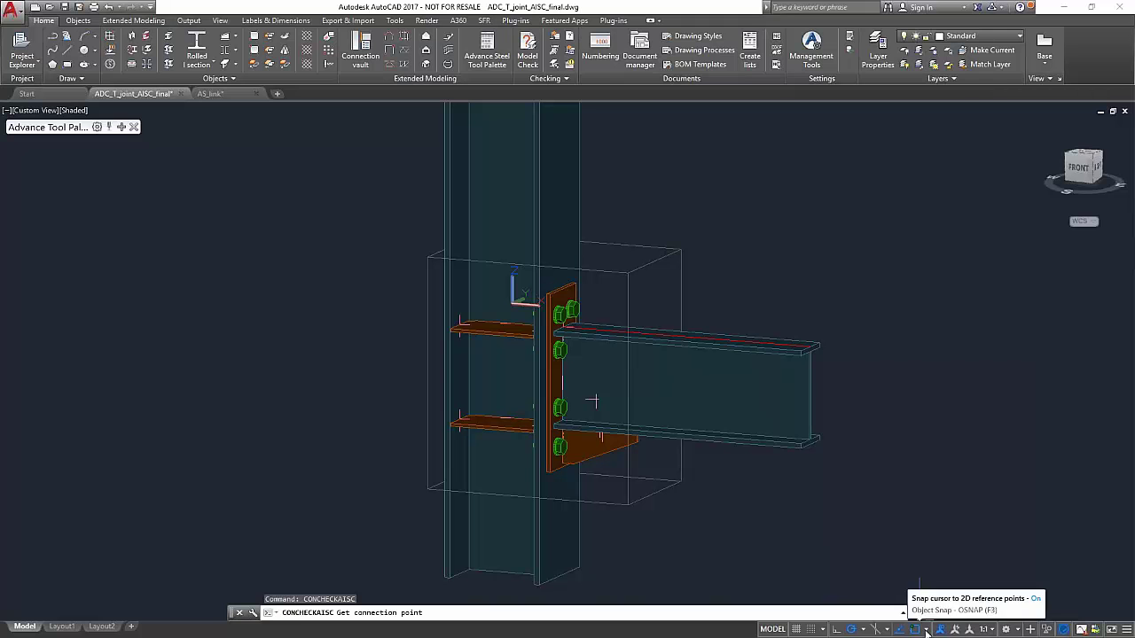
left_click(925, 630)
left_click(945, 369)
left_click(927, 629)
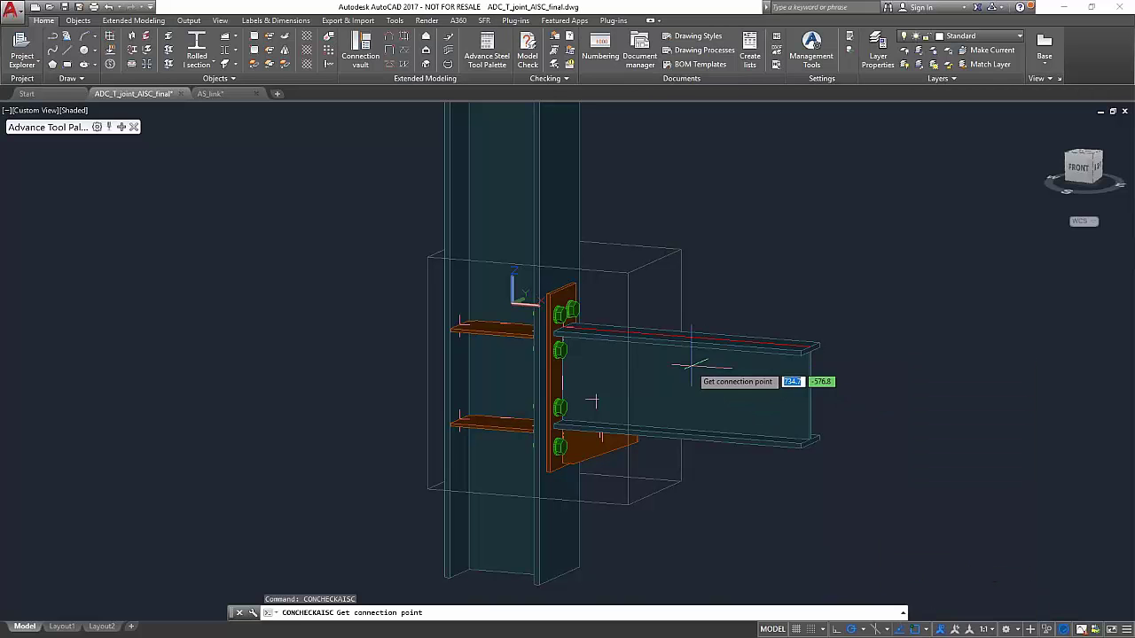
- Pick the connection node, the column and the beam, then window-select the connection parts
left_click(613, 347)
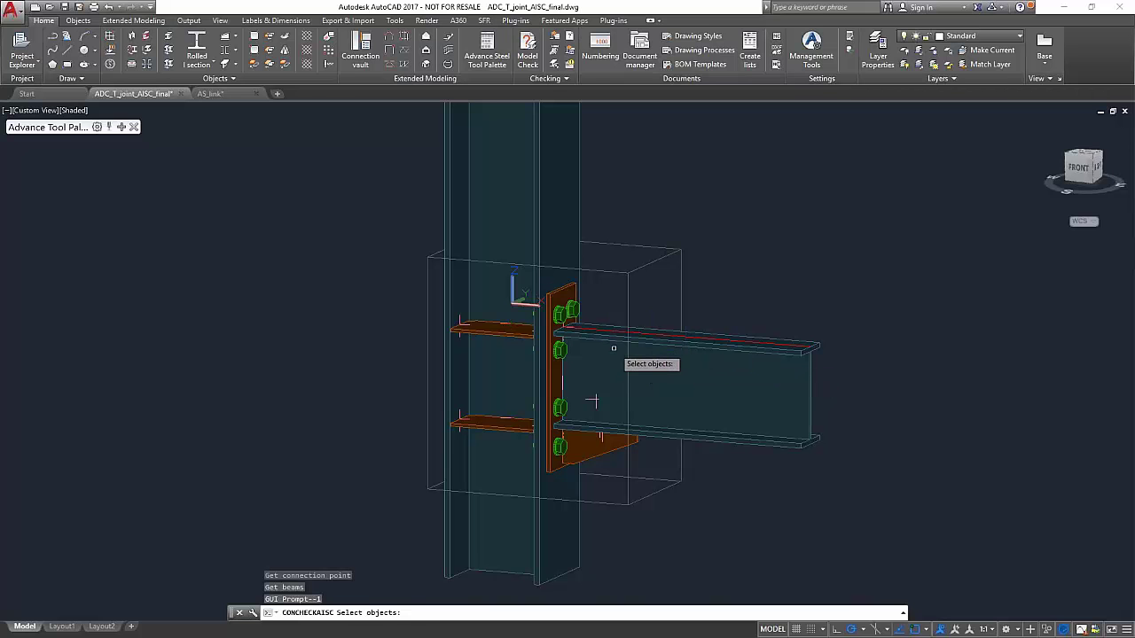
scroll(594, 395, "down", 2)
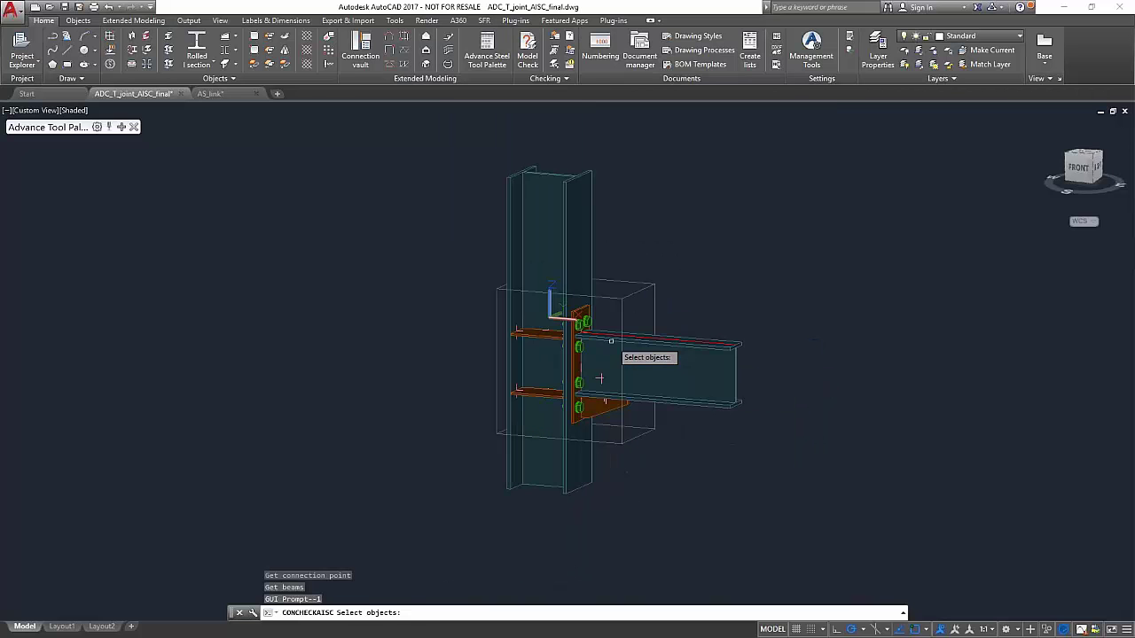
left_click(510, 481)
left_click(696, 433)
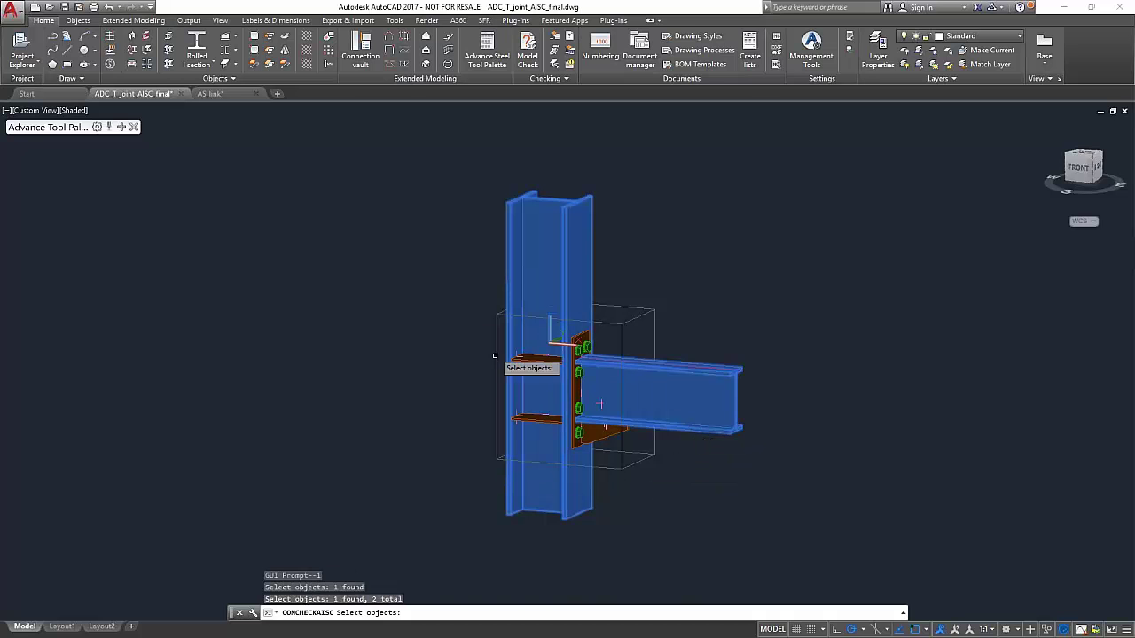
key("Return")
left_click(467, 284)
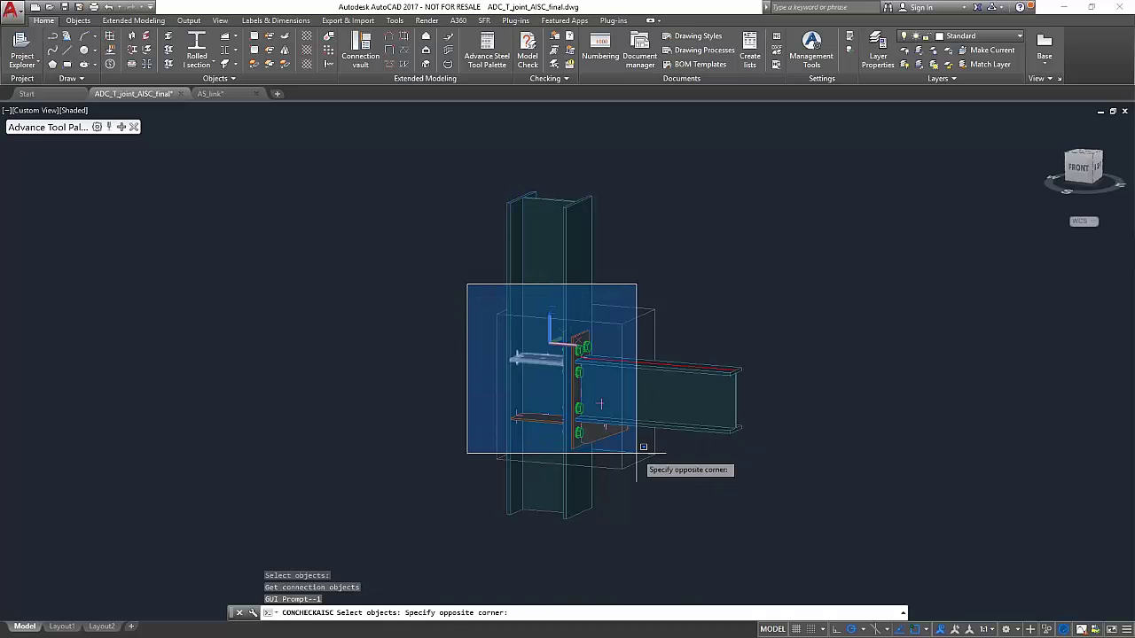
left_click(670, 487)
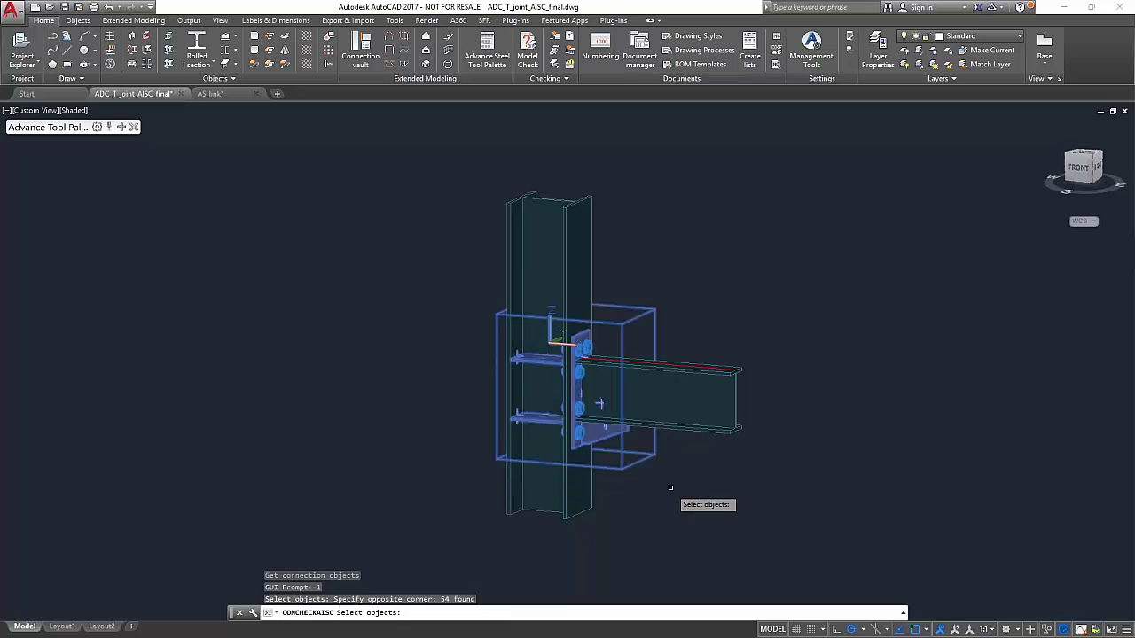
key("Return")
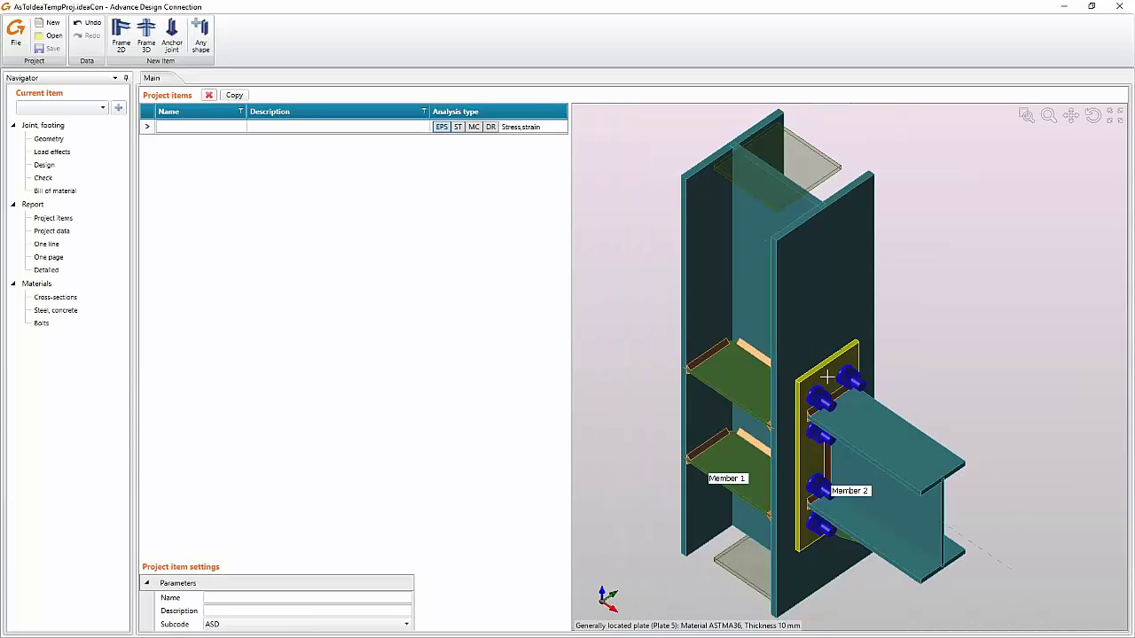
- Orbit and pan the imported HP10X57 column and S10X25.4 beam joint to inspect it
mouse_move(837, 390)
right_mouse_down()
mouse_move(838, 367)
mouse_move(826, 407)
right_mouse_up()
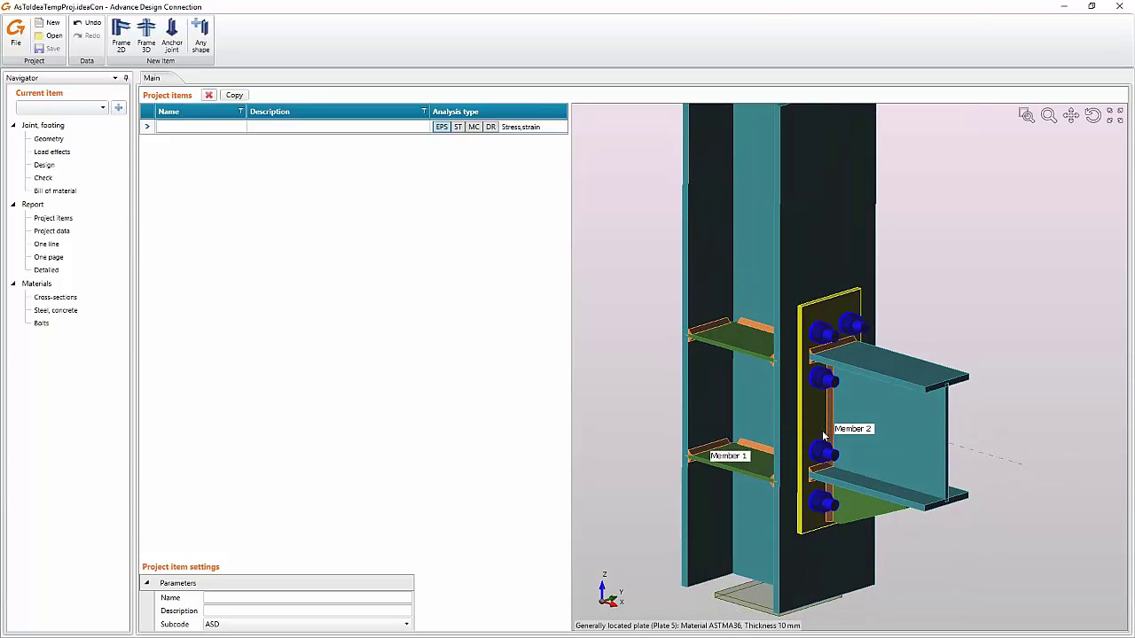
middle_click_drag(824, 434, 815, 432)
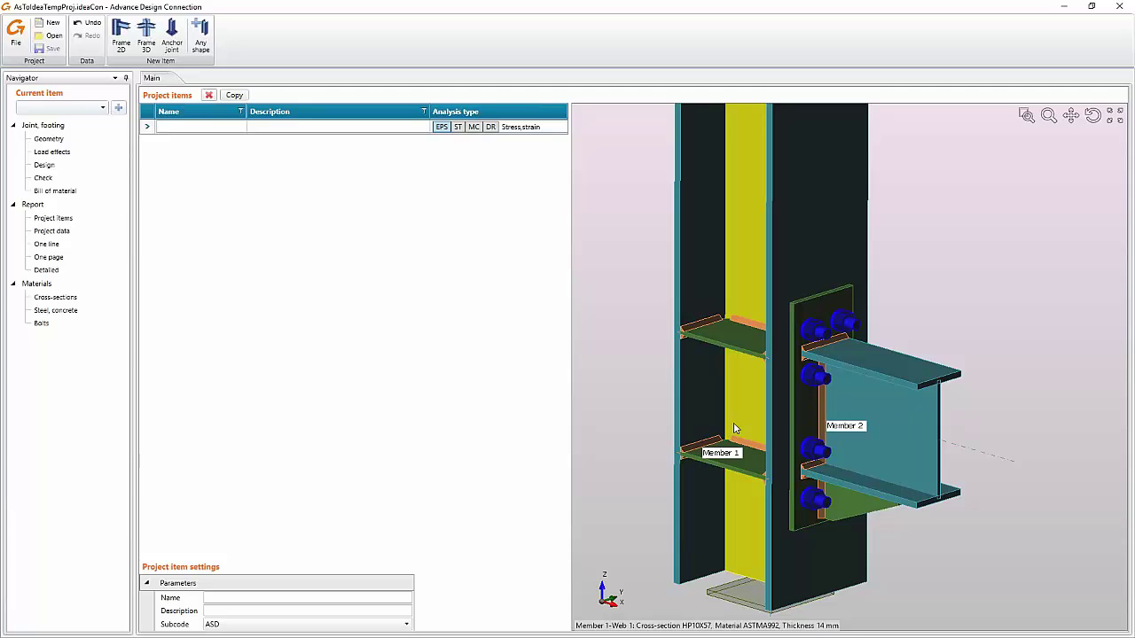
- Switch the units to the imperial defaults (inches, kip, kip·in, ksi) and confirm
left_click(16, 36)
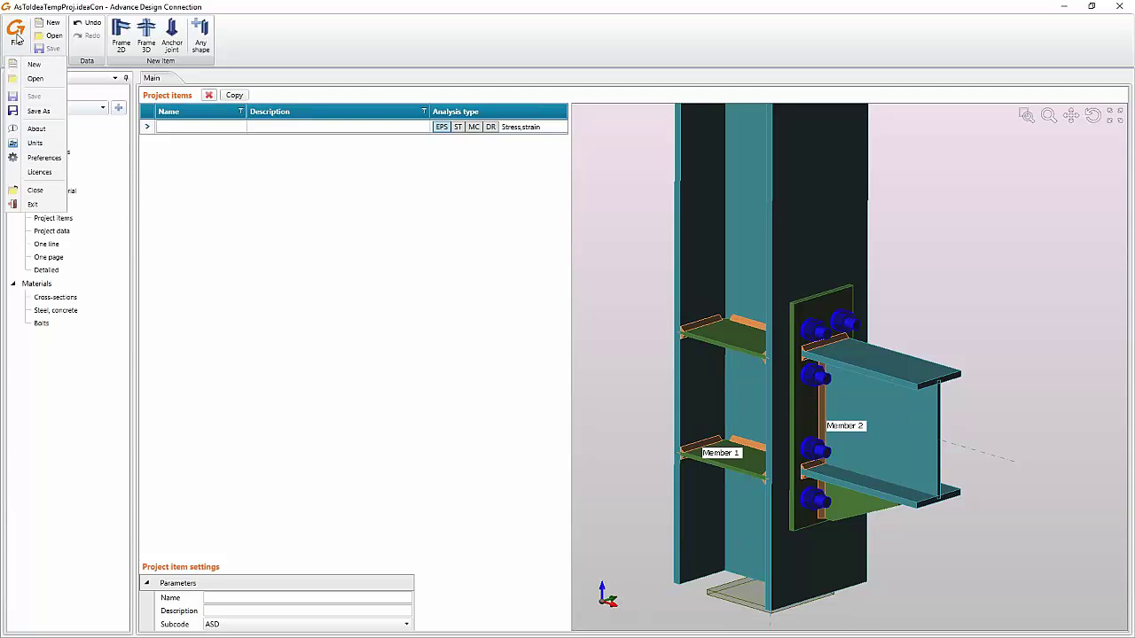
left_click(36, 144)
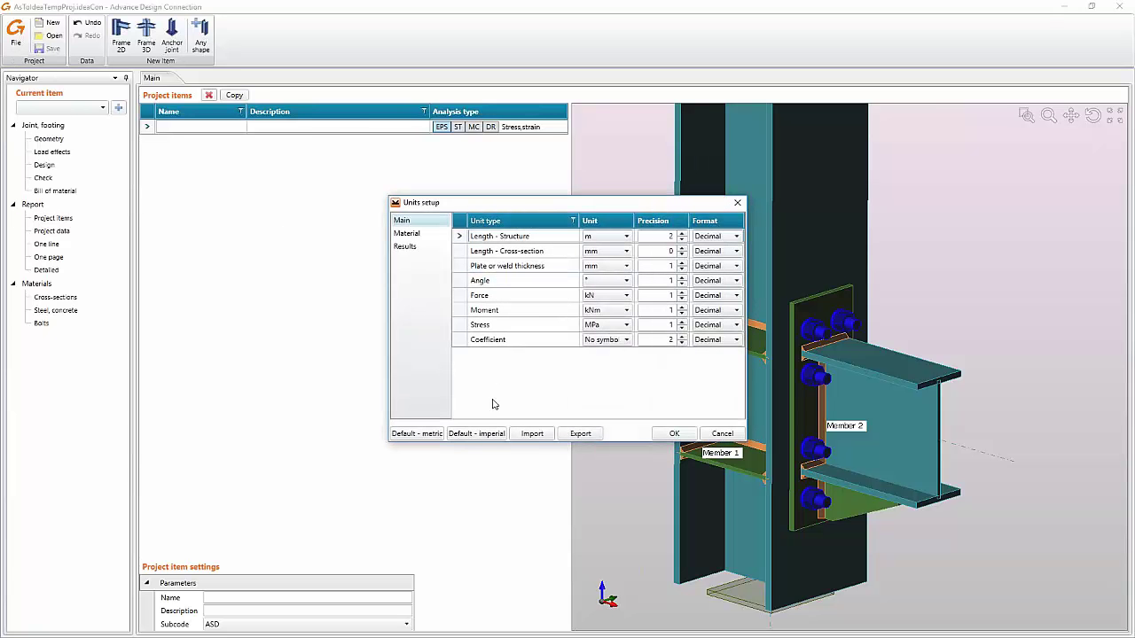
left_click(479, 433)
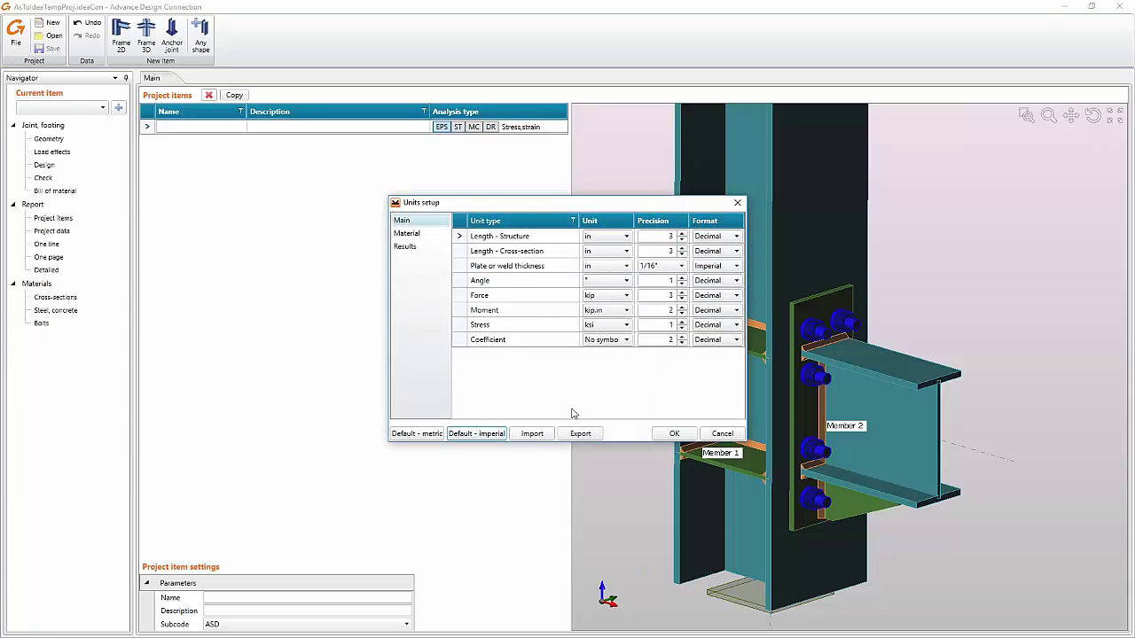
left_click(672, 434)
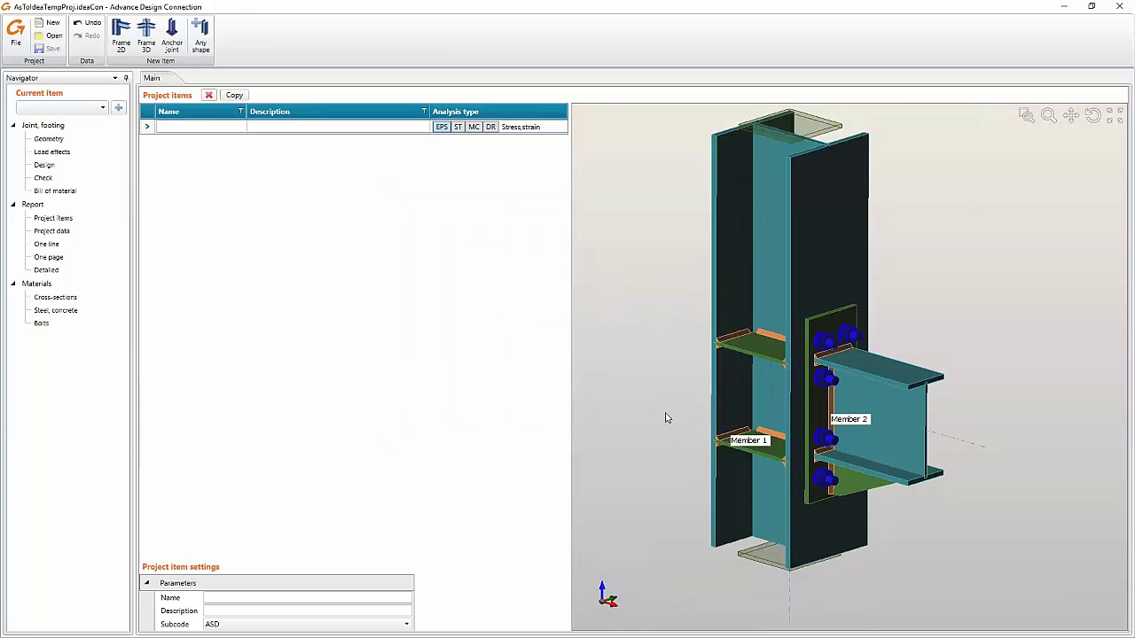
scroll(768, 379, "up", 3)
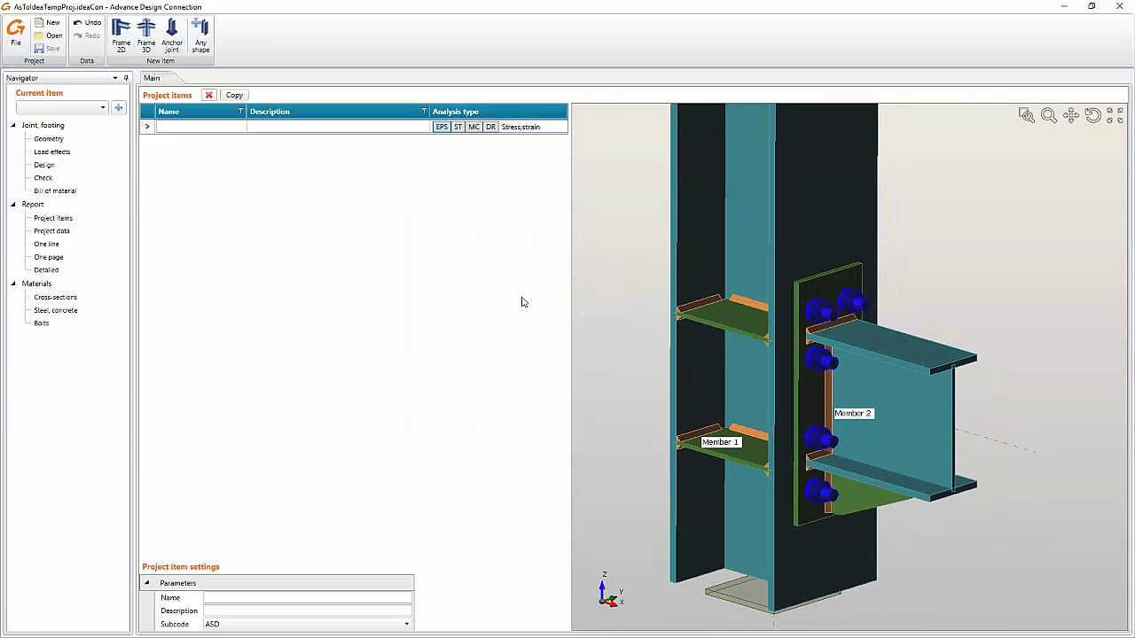
- Create LE1 and enter Member 2's forces N = 2, Vz = -5 and My = 700
left_click(40, 151)
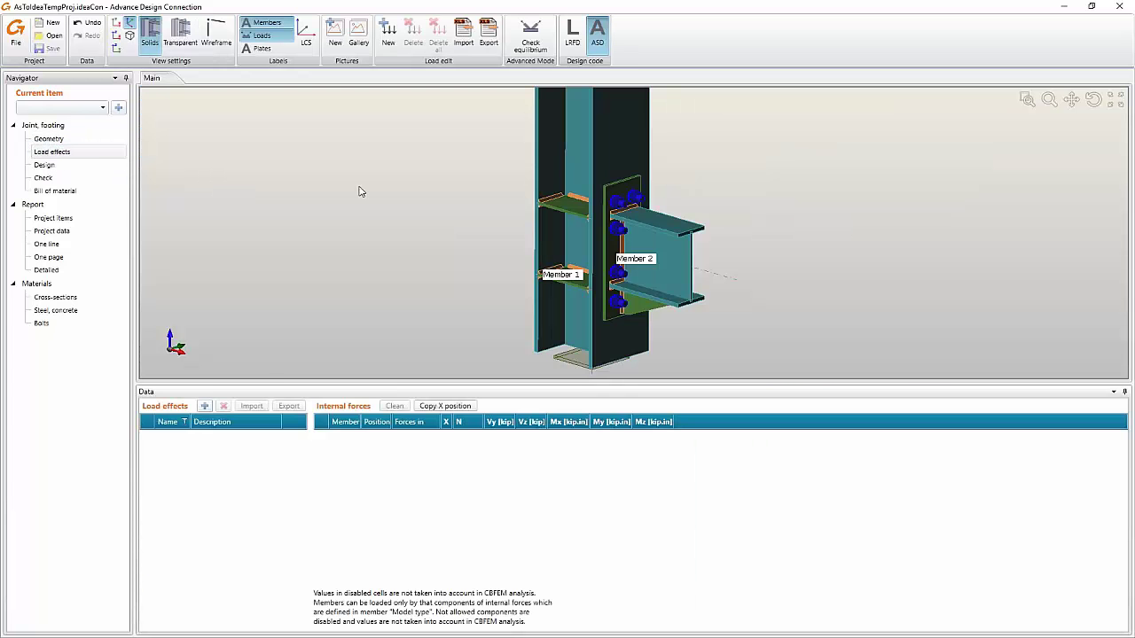
left_click(205, 405)
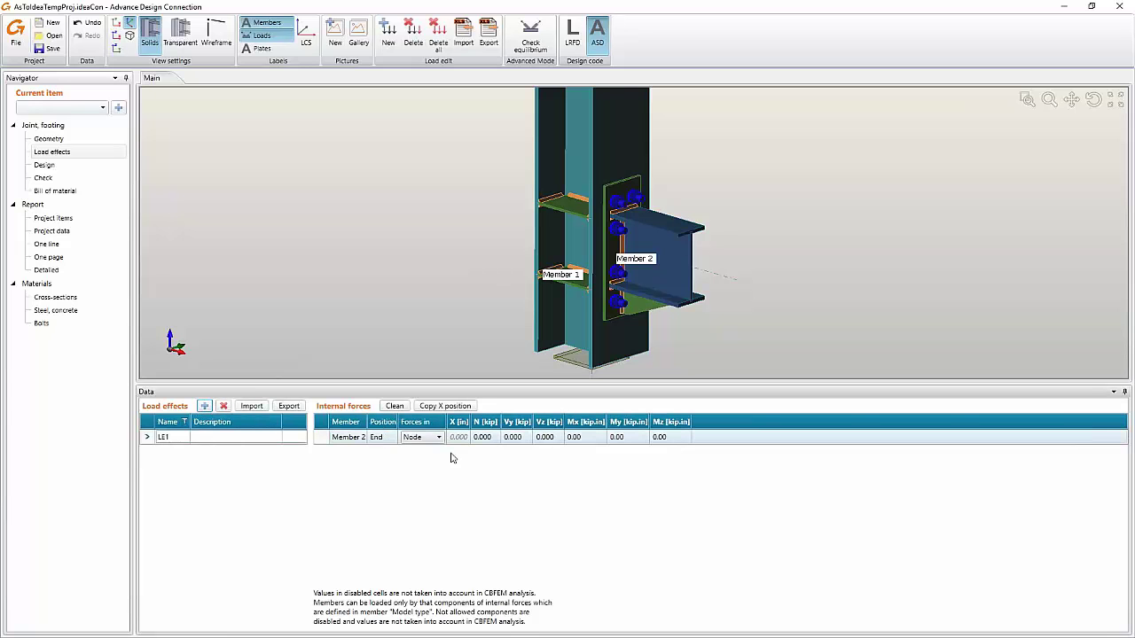
left_click(494, 439)
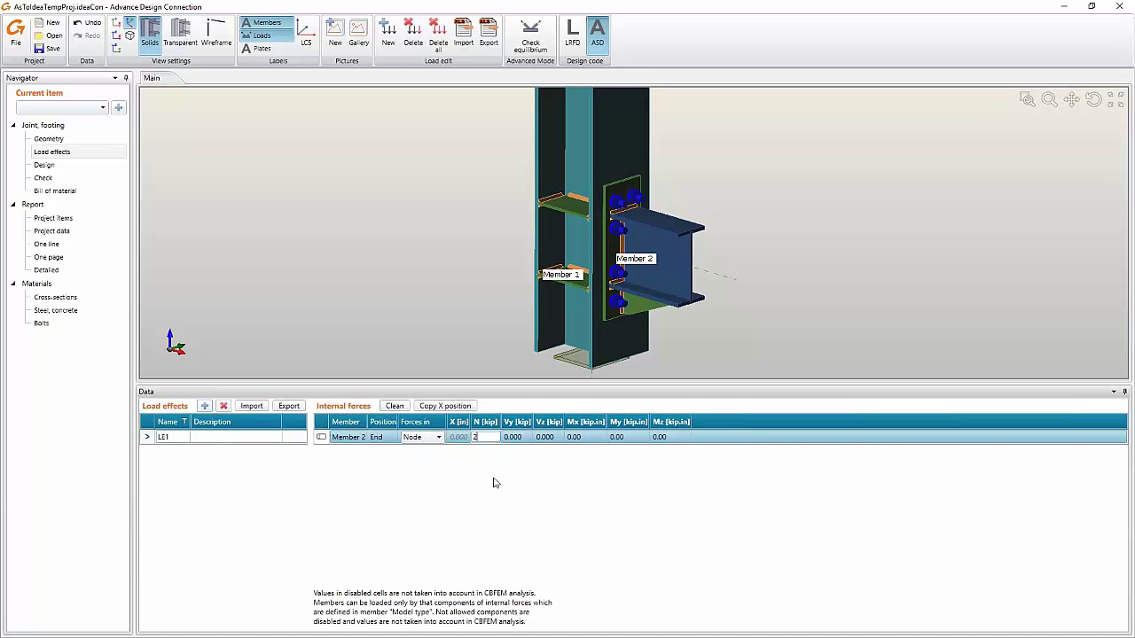
key("Tab")
key("Tab")
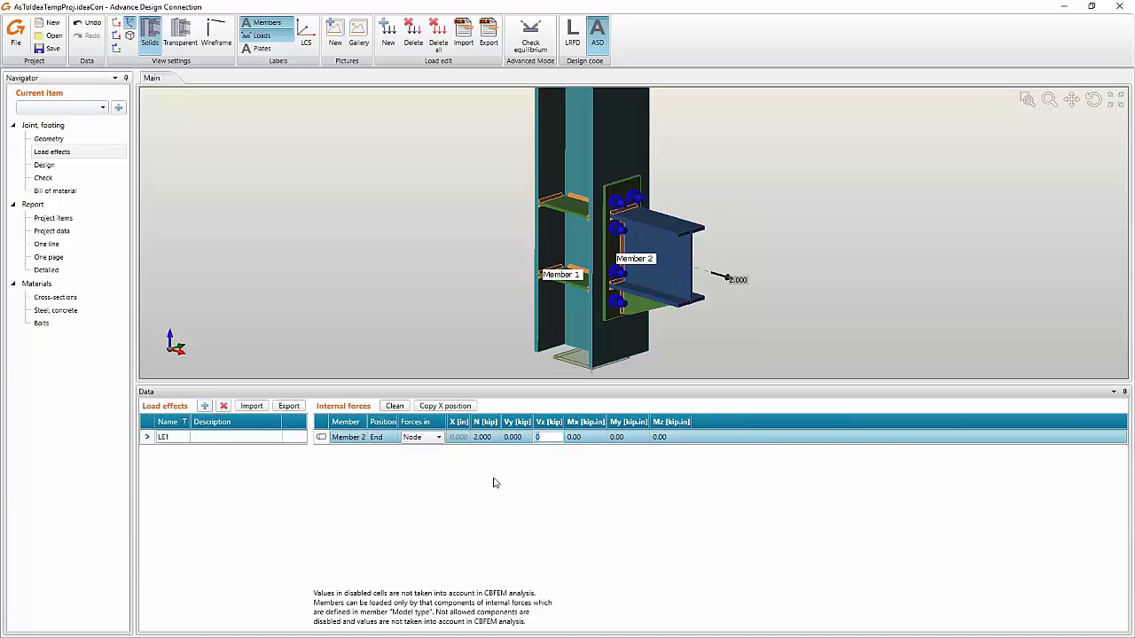
type("-5")
key("Tab")
key("Tab")
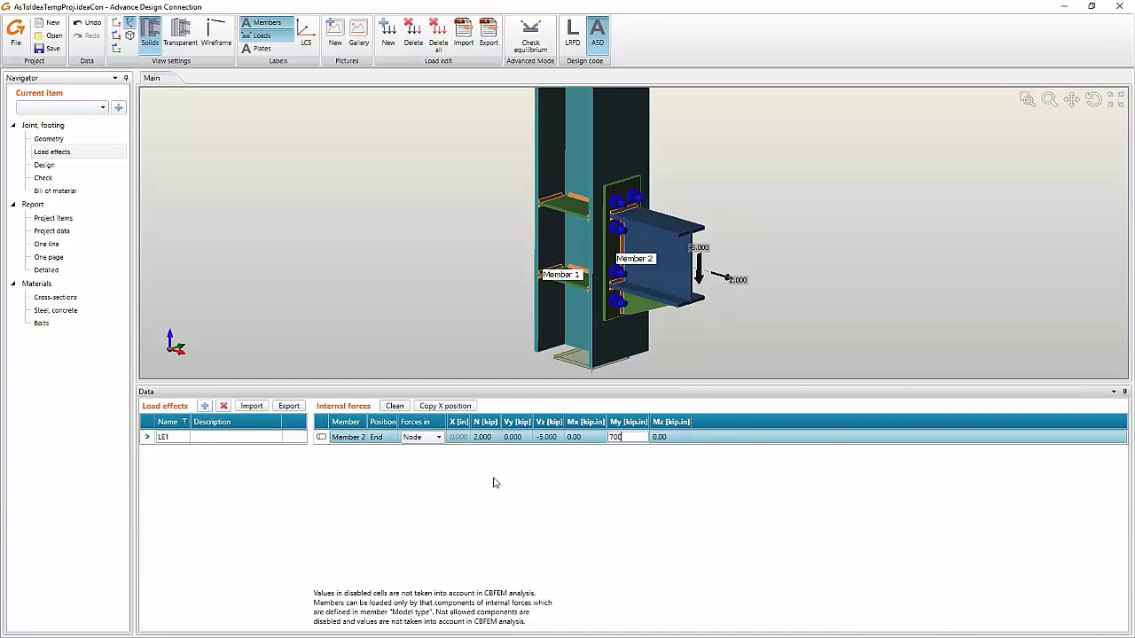
type("700")
key("Tab")
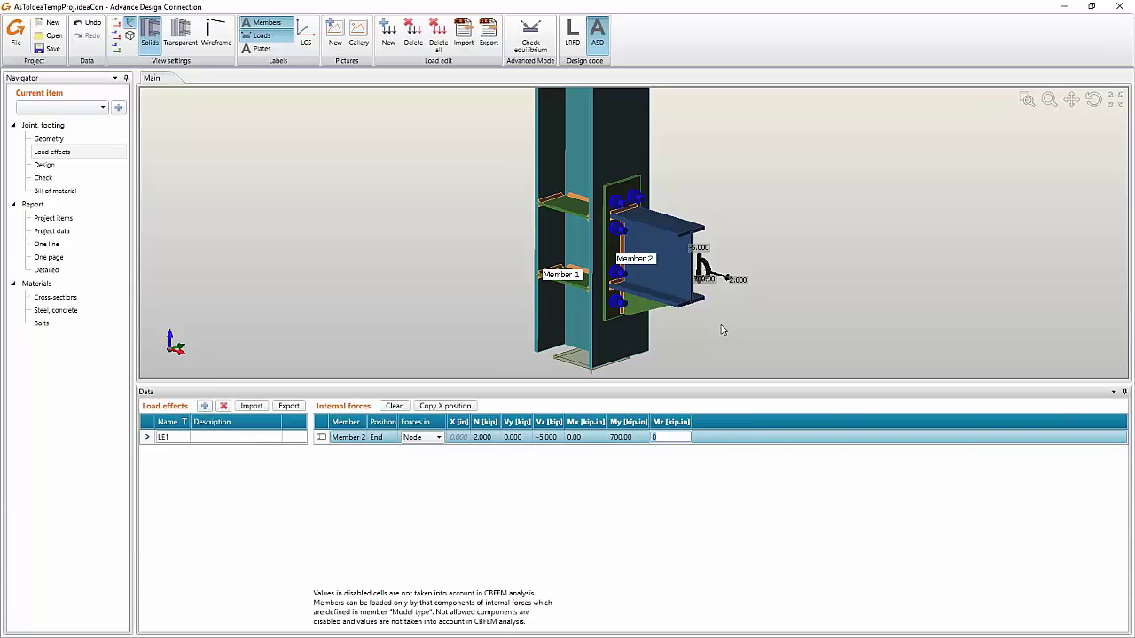
scroll(723, 330, "up", 5)
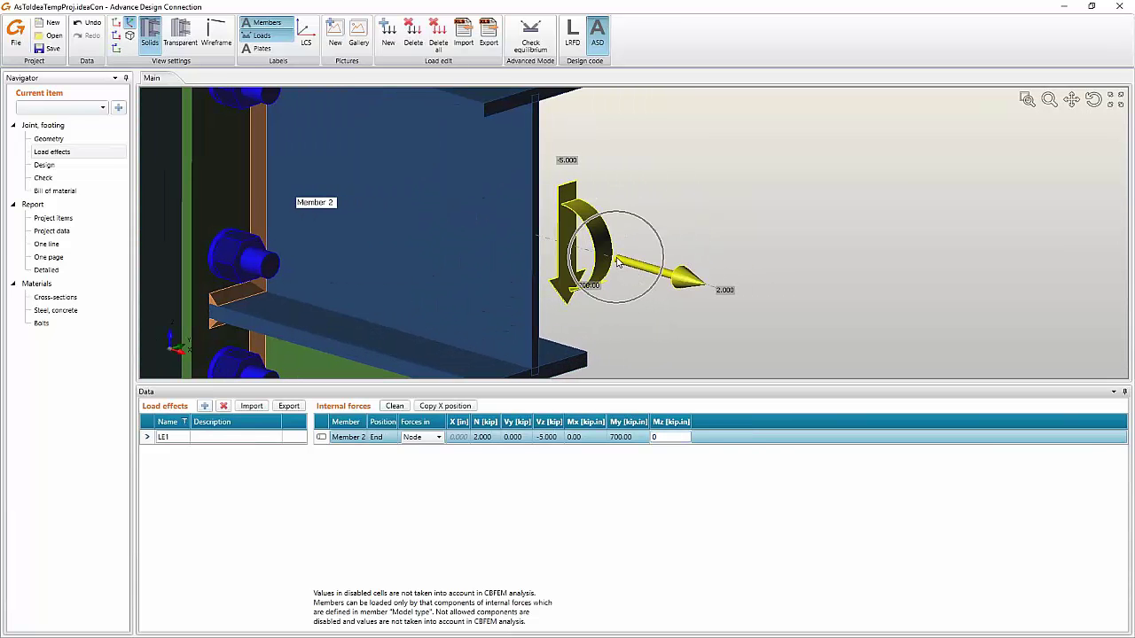
scroll(618, 262, "down", 5)
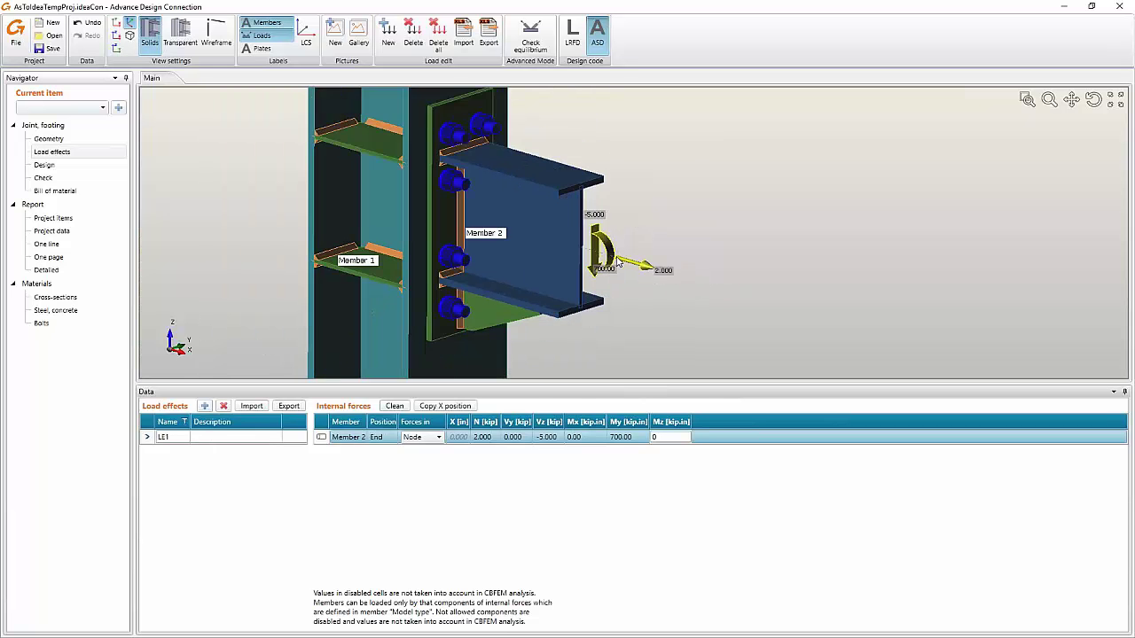
middle_click_drag(658, 253, 679, 248)
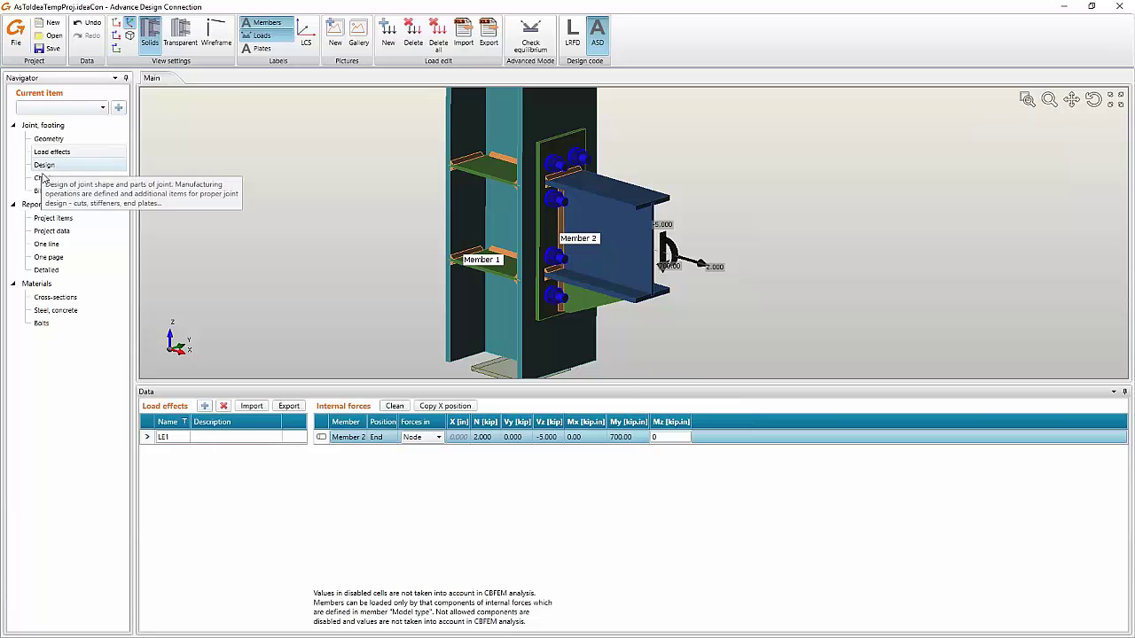
- Run the Stress/strain calculation and select the end plate to inspect it
left_click(43, 177)
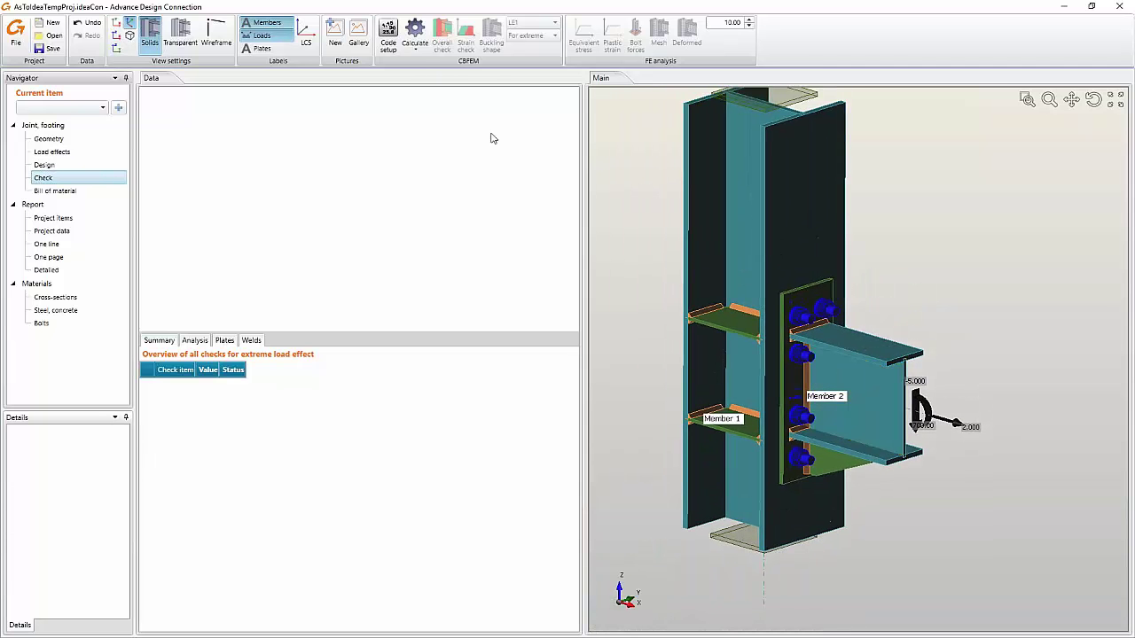
left_click(415, 46)
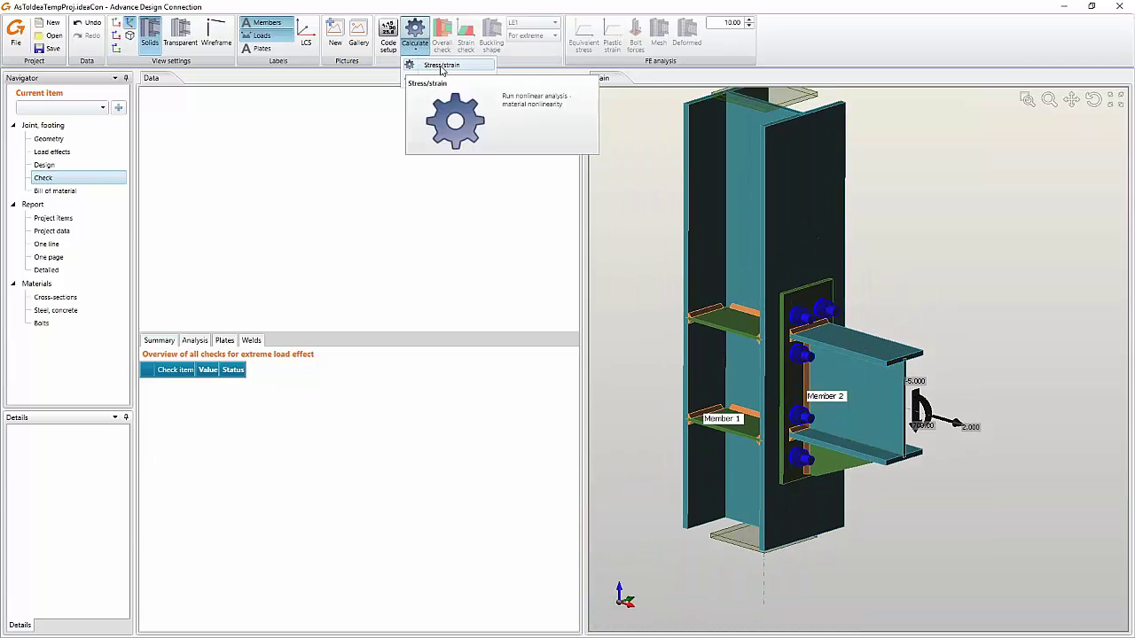
left_click(441, 65)
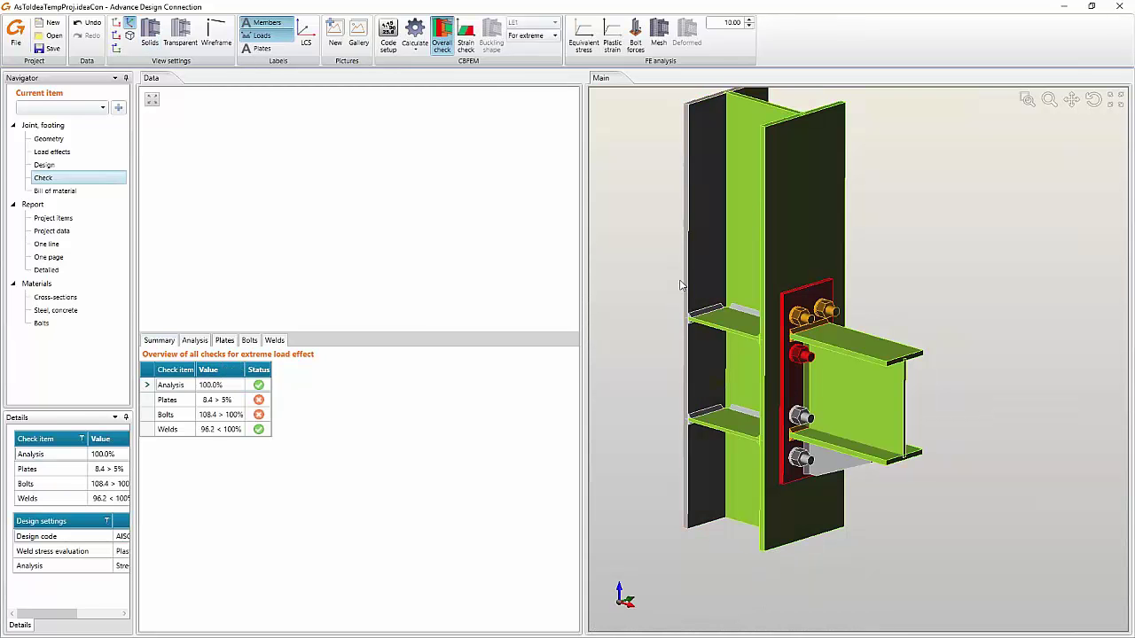
middle_click_drag(647, 286, 656, 303)
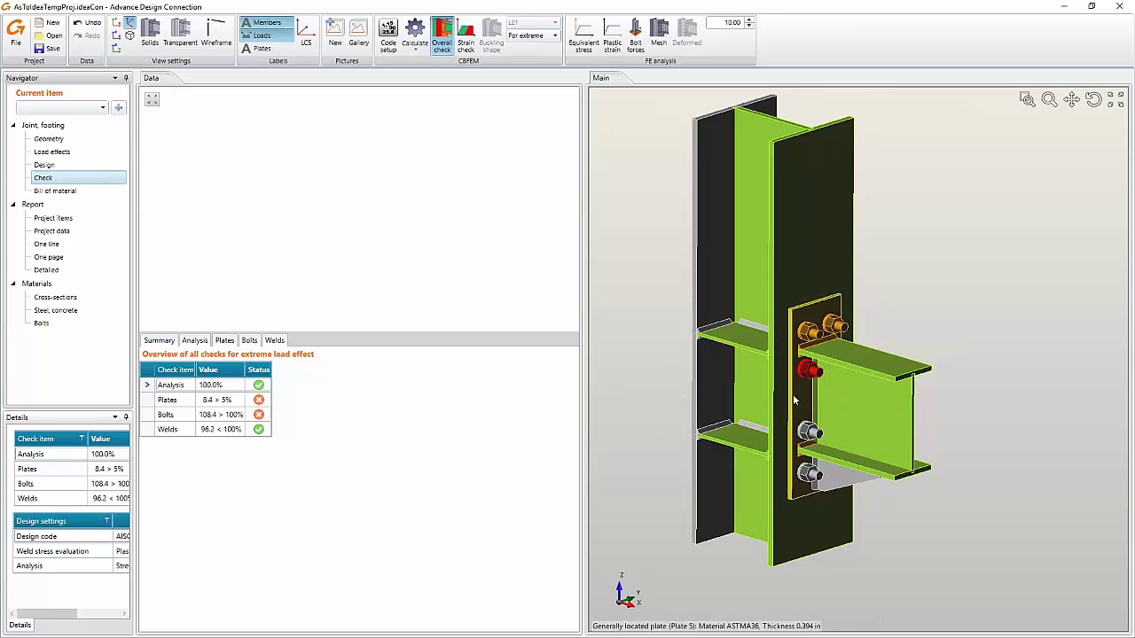
scroll(794, 390, "up", 2)
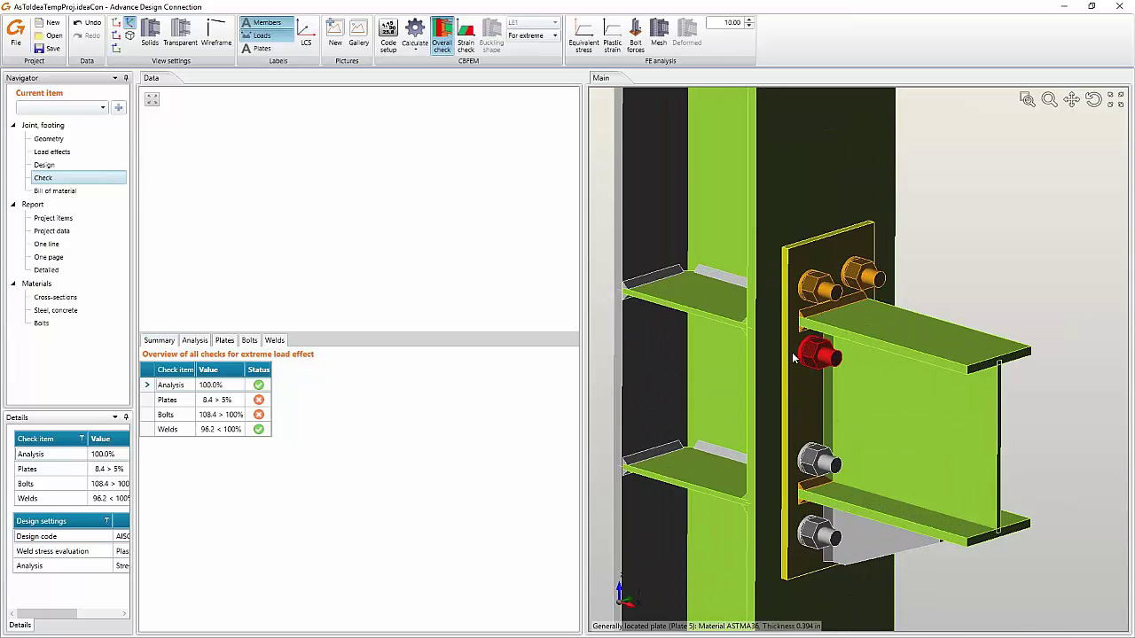
left_click(814, 357)
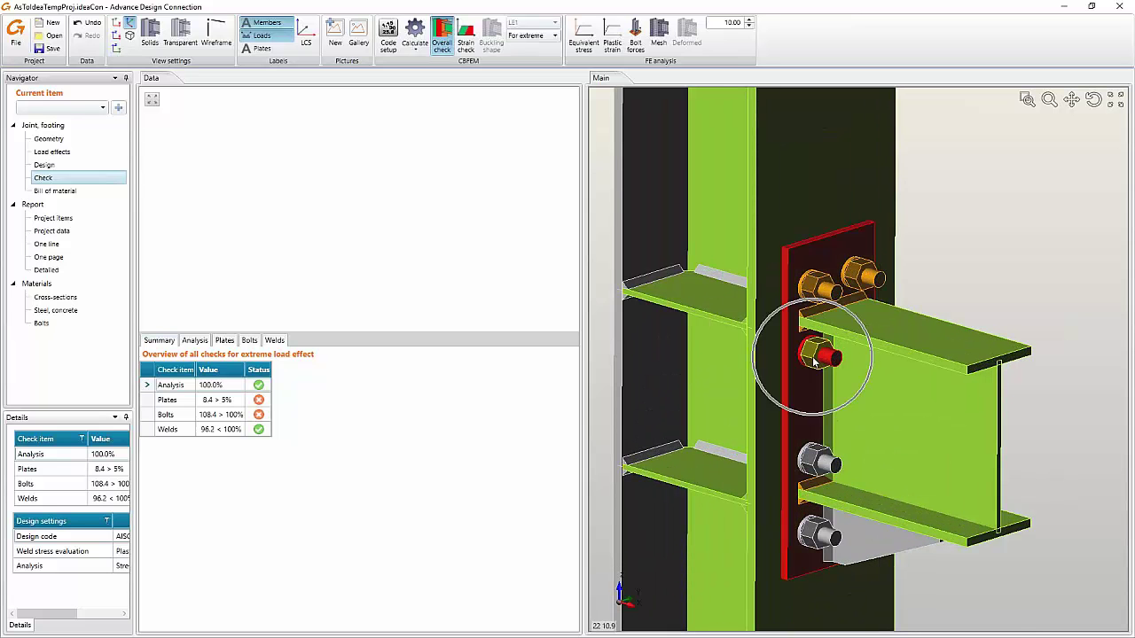
scroll(814, 359, "down", 1)
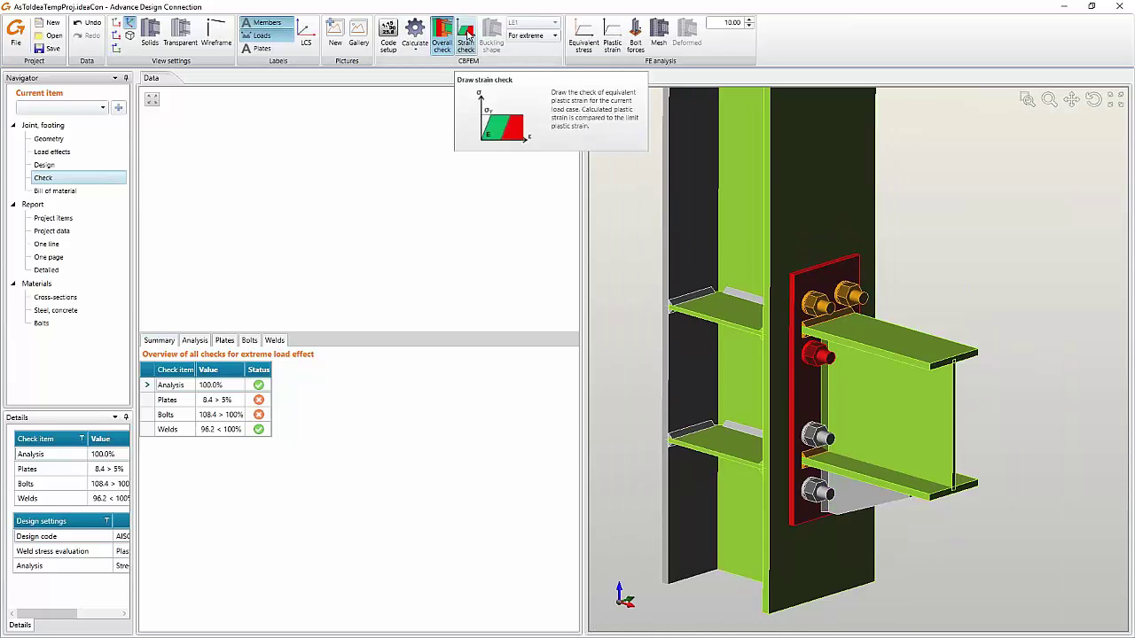
- Display strain check, equivalent stress and plastic strain contours, plus the bolt forces
left_click(467, 36)
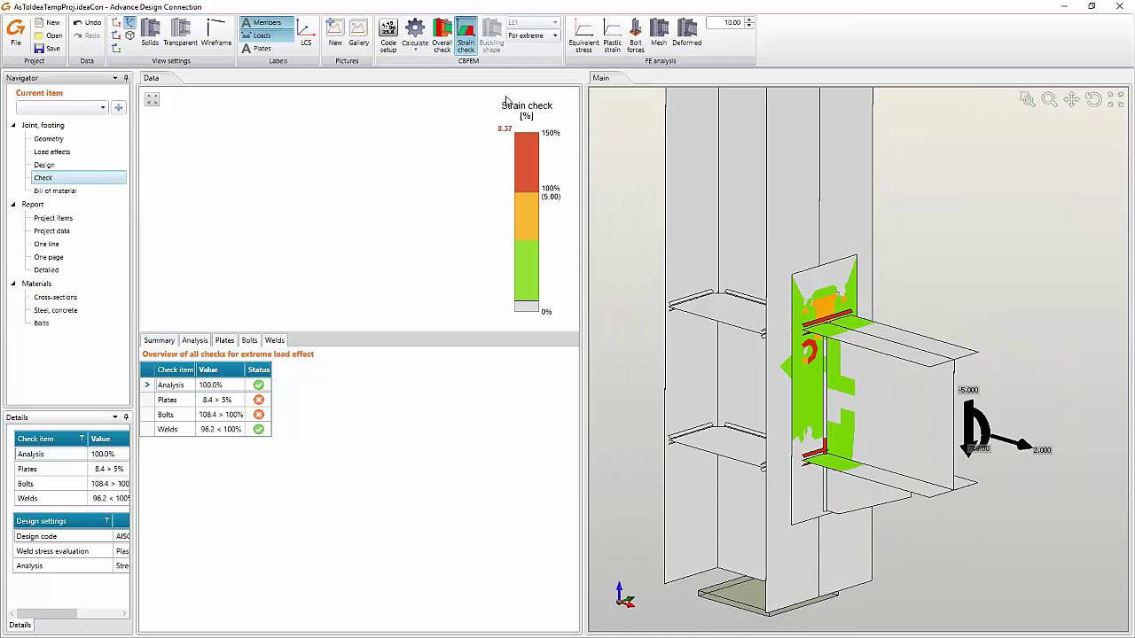
scroll(833, 359, "up", 4)
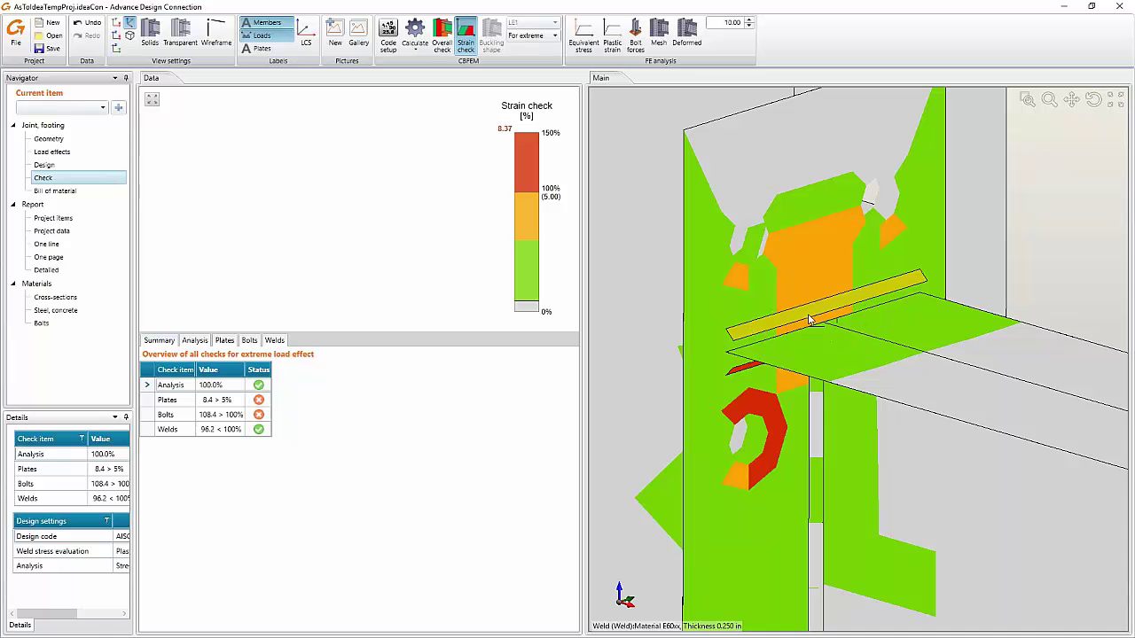
scroll(801, 324, "down", 5)
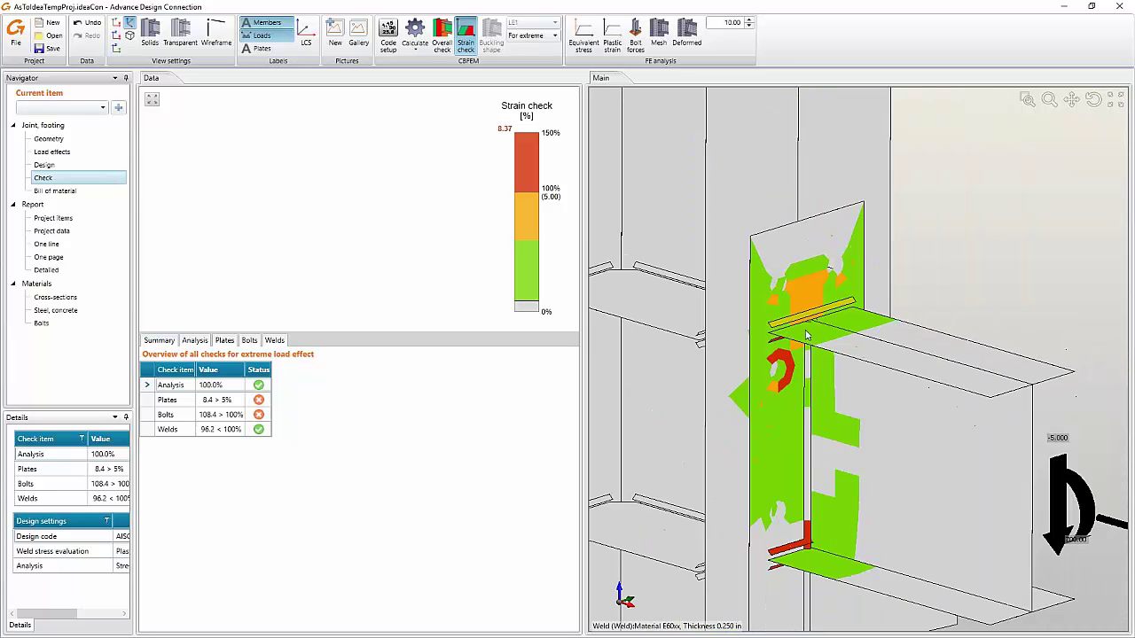
scroll(770, 232, "up", 1)
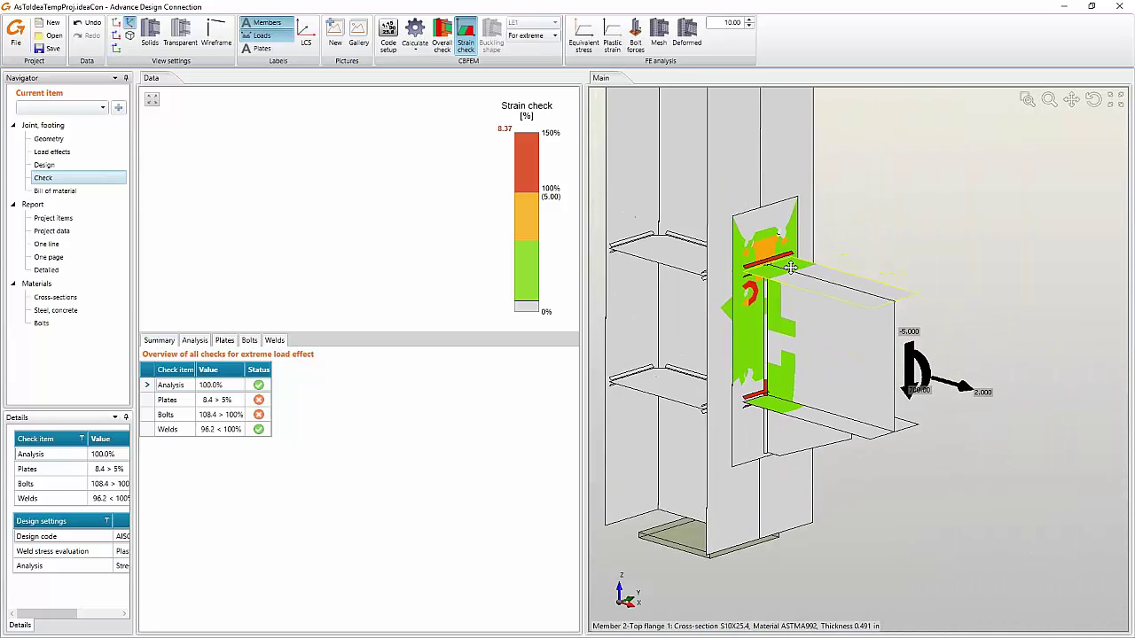
left_click(583, 37)
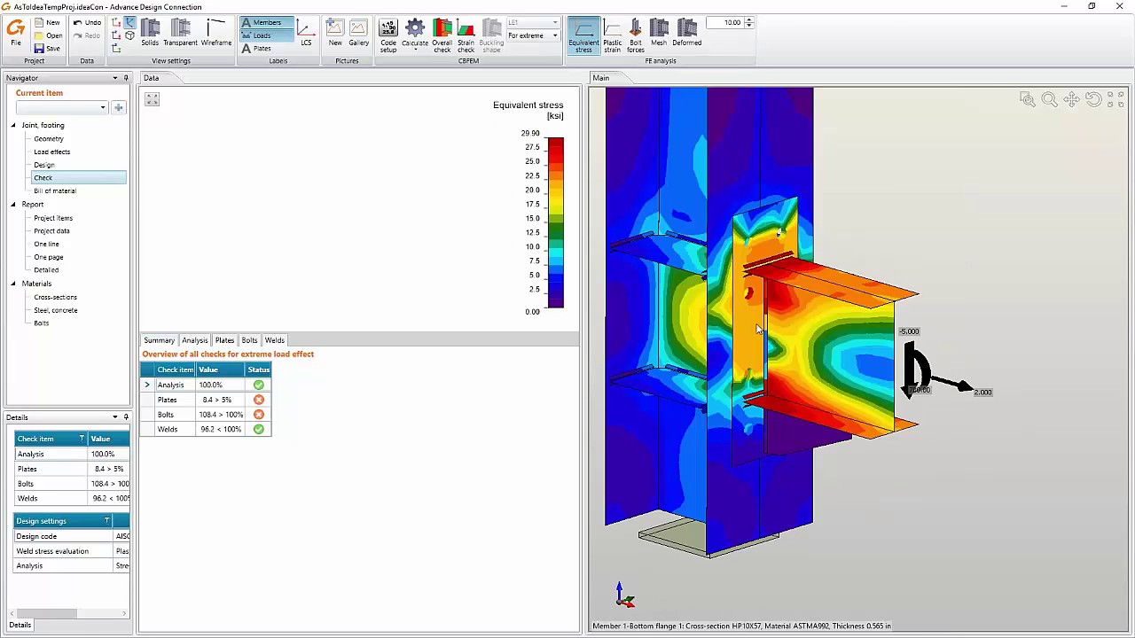
scroll(764, 320, "up", 3)
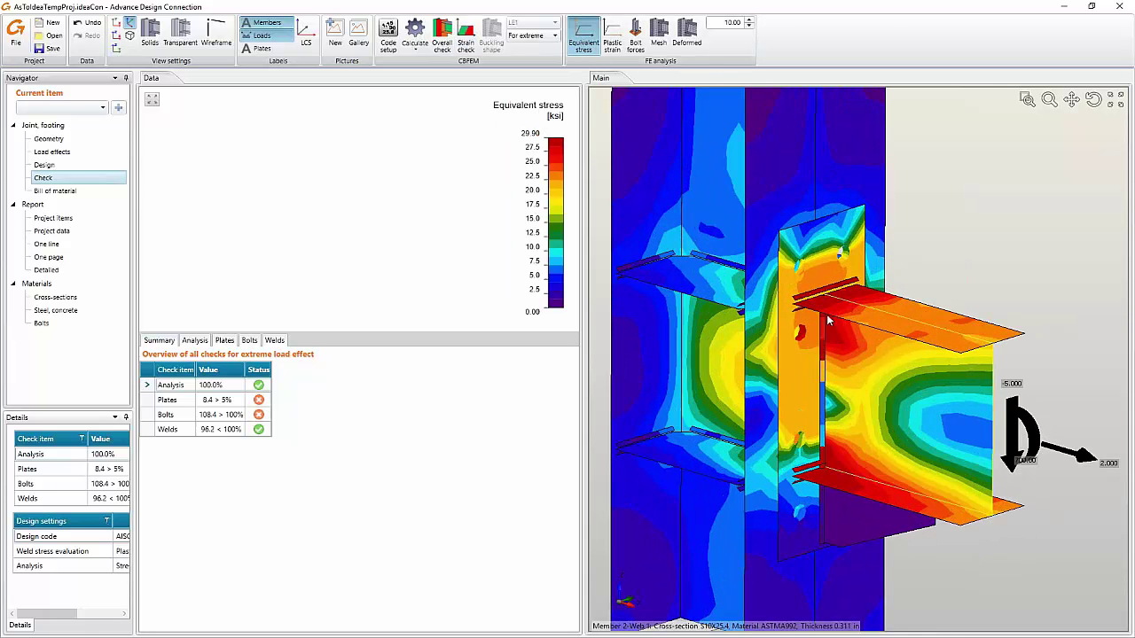
left_click(614, 37)
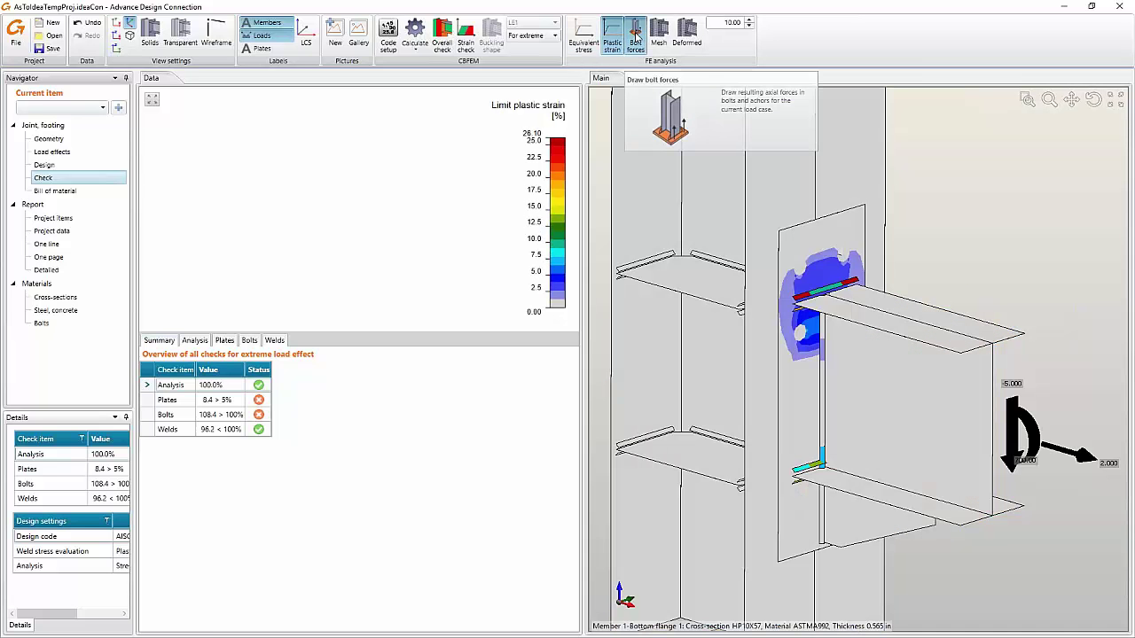
left_click(636, 35)
right_click_drag(705, 440, 1039, 196)
- Show the mesh and deformed shape, trying scales 30 and 20 before settling on 1.00
left_click(658, 36)
left_click(686, 36)
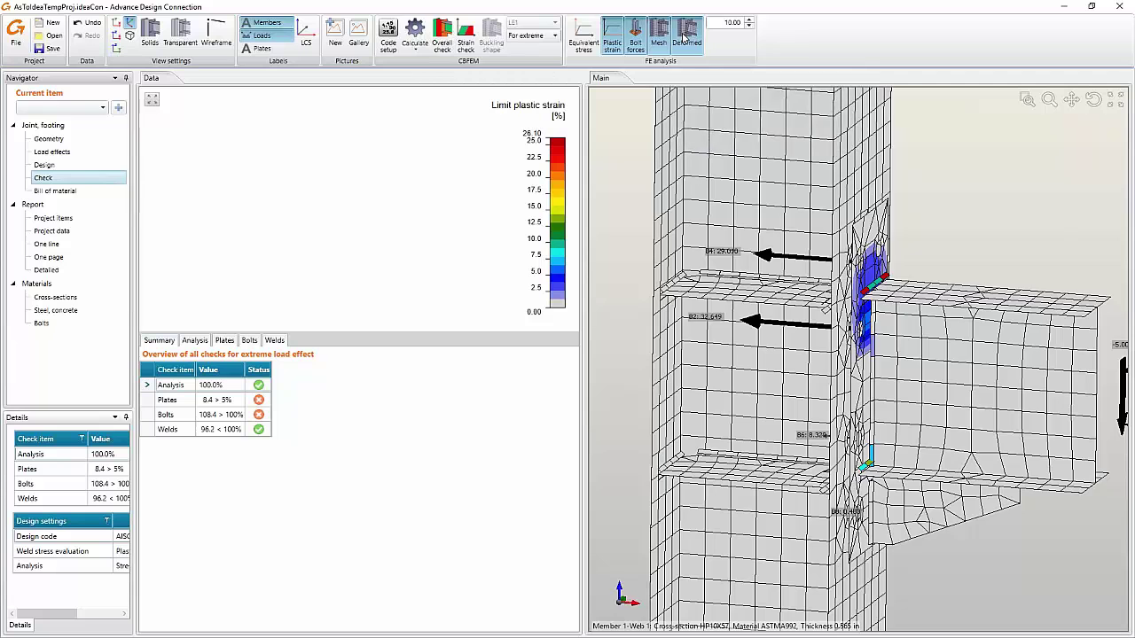
scroll(842, 248, "down", 5)
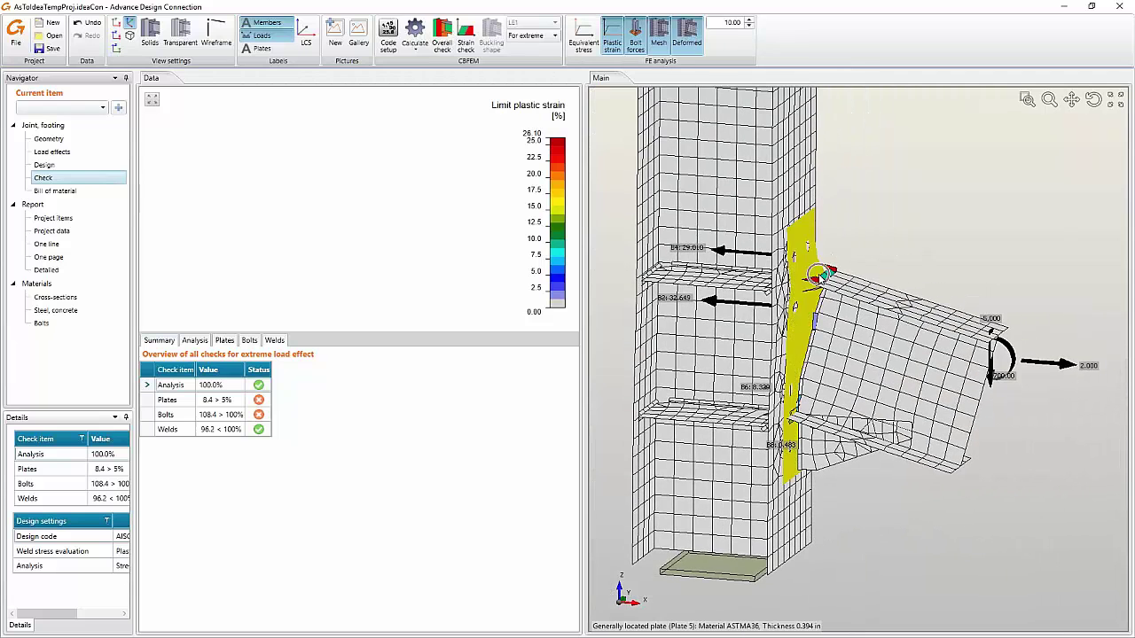
left_click(749, 20)
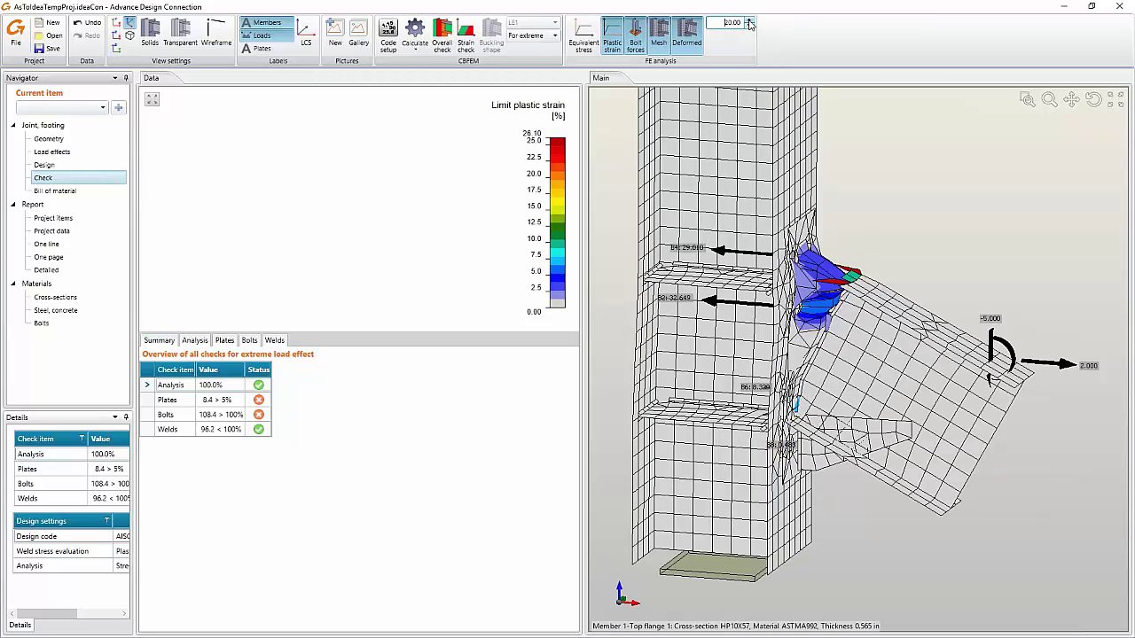
left_click(749, 20)
left_click(749, 27)
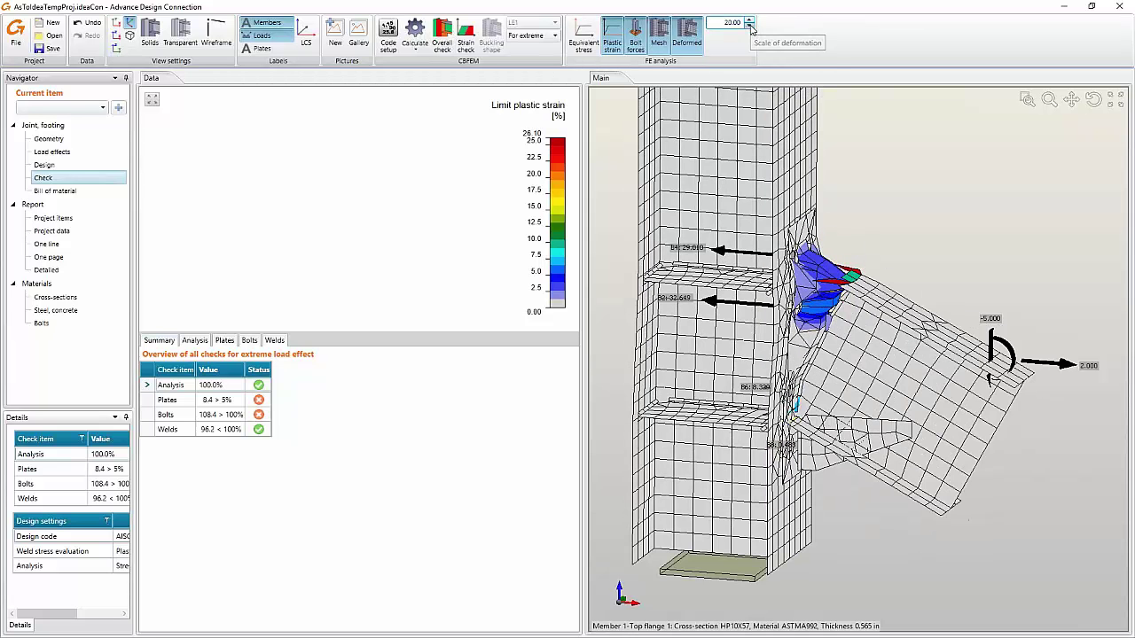
left_click(750, 28)
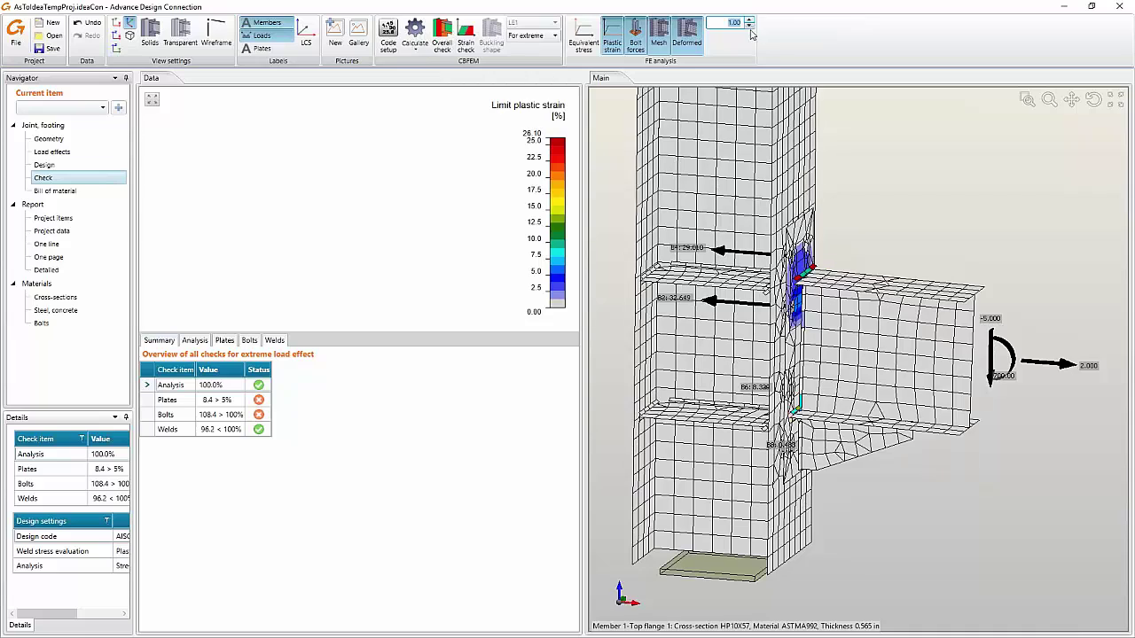
right_click_drag(931, 216, 824, 268)
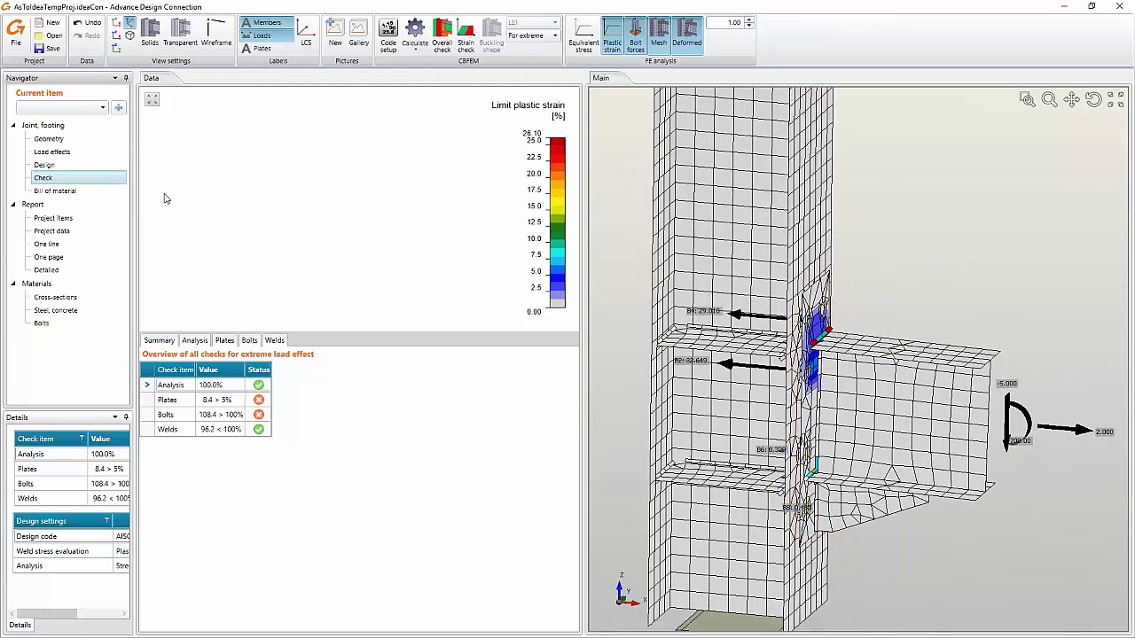
- Change LE1's Member 2 My to 500 kip·in and go back to the Check page
left_click(46, 152)
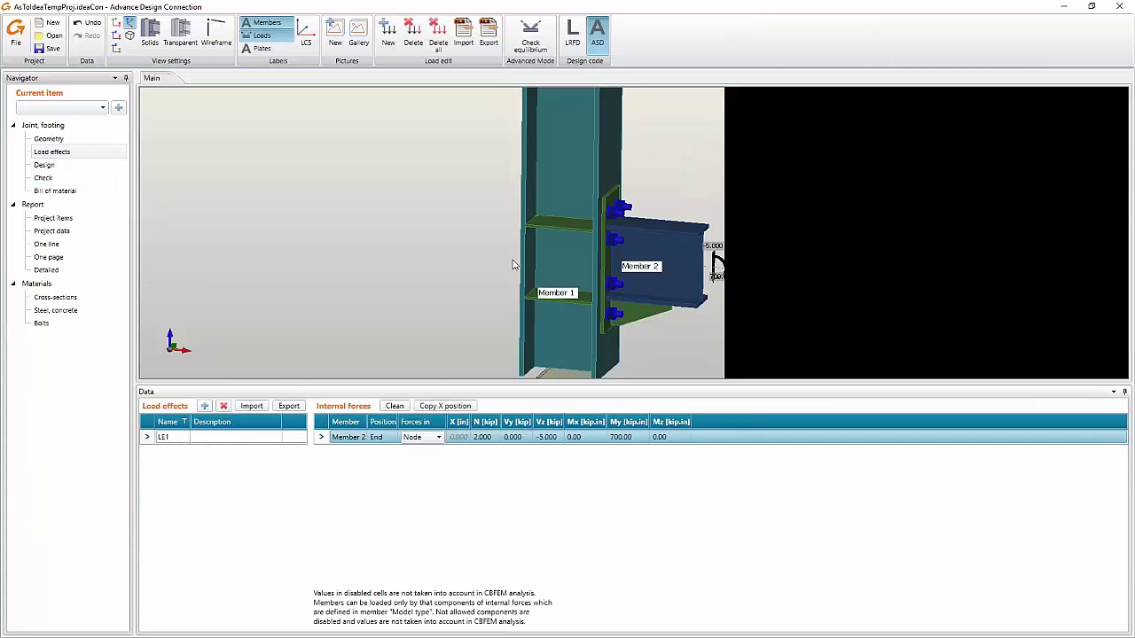
left_click(624, 443)
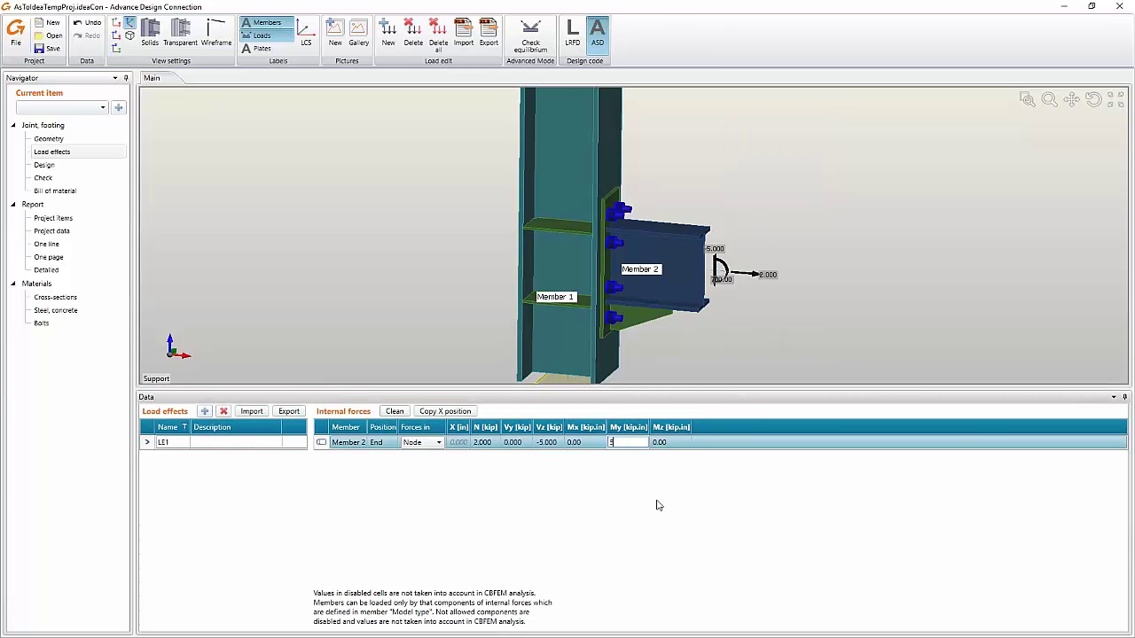
type("500")
key("Tab")
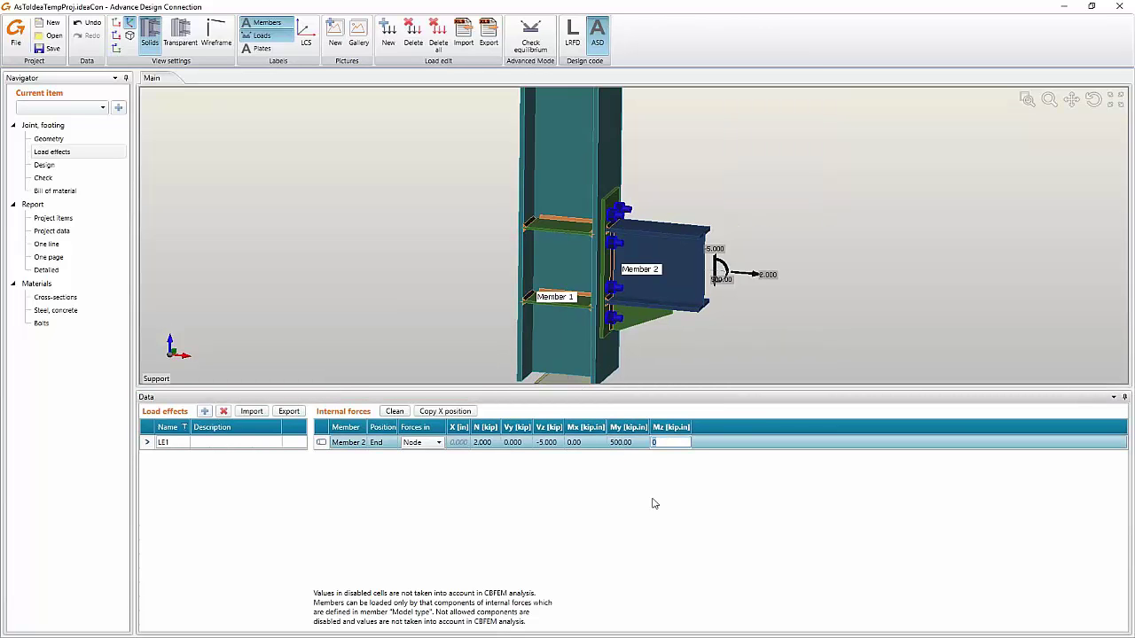
left_click(51, 179)
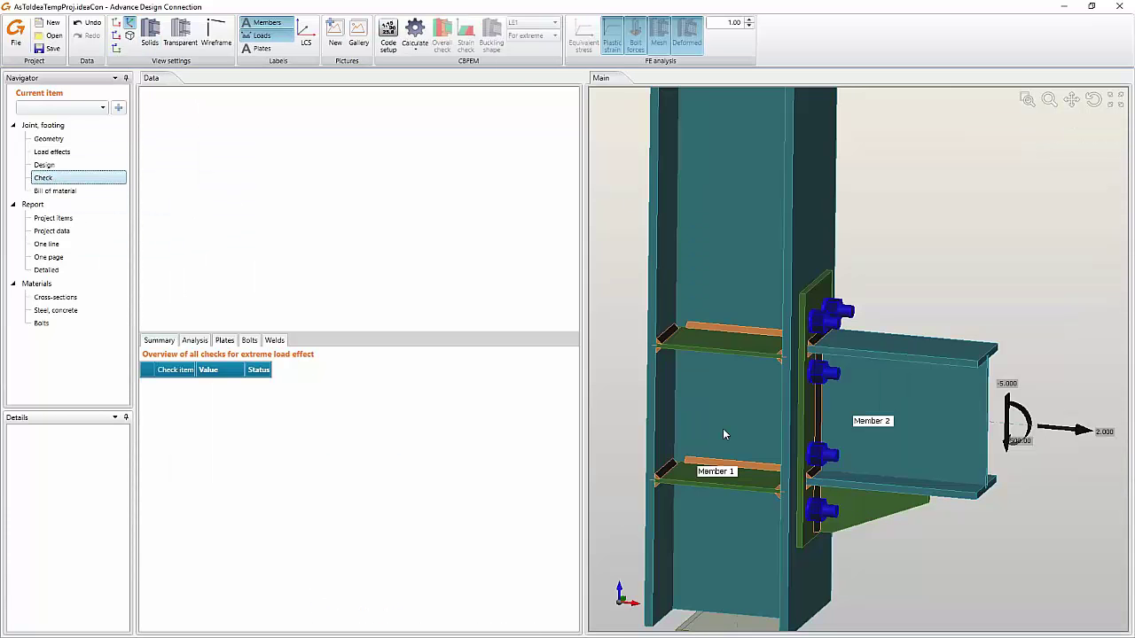
- Rerun the CBFEM calculation, show the overall check, and inspect the end plate
left_click(415, 46)
left_click(418, 64)
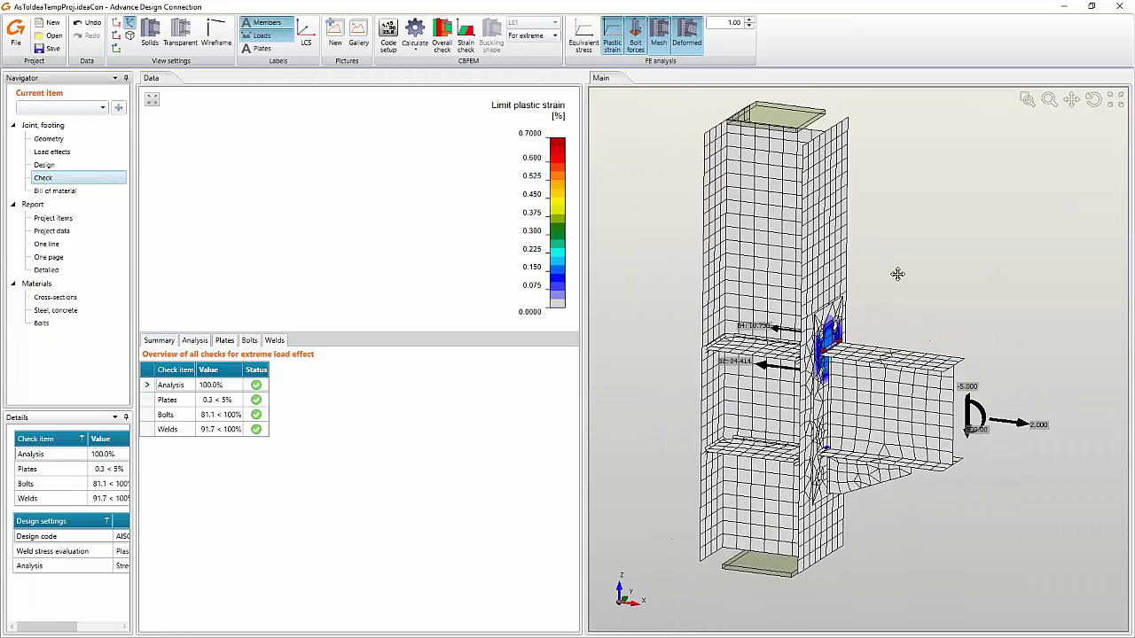
left_click(214, 418)
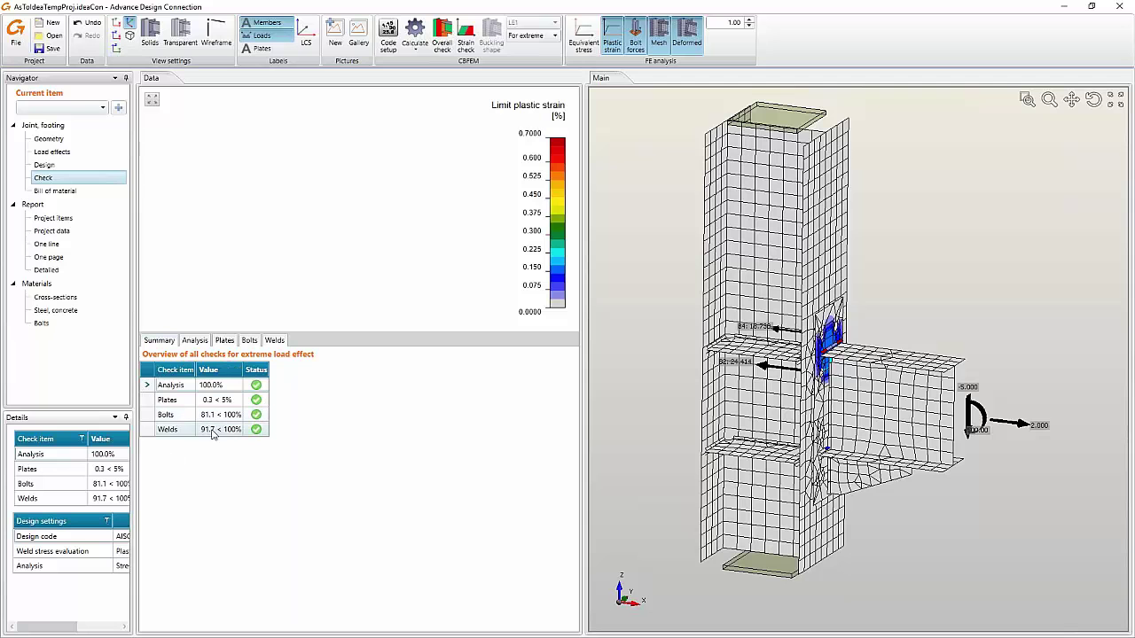
left_click(446, 35)
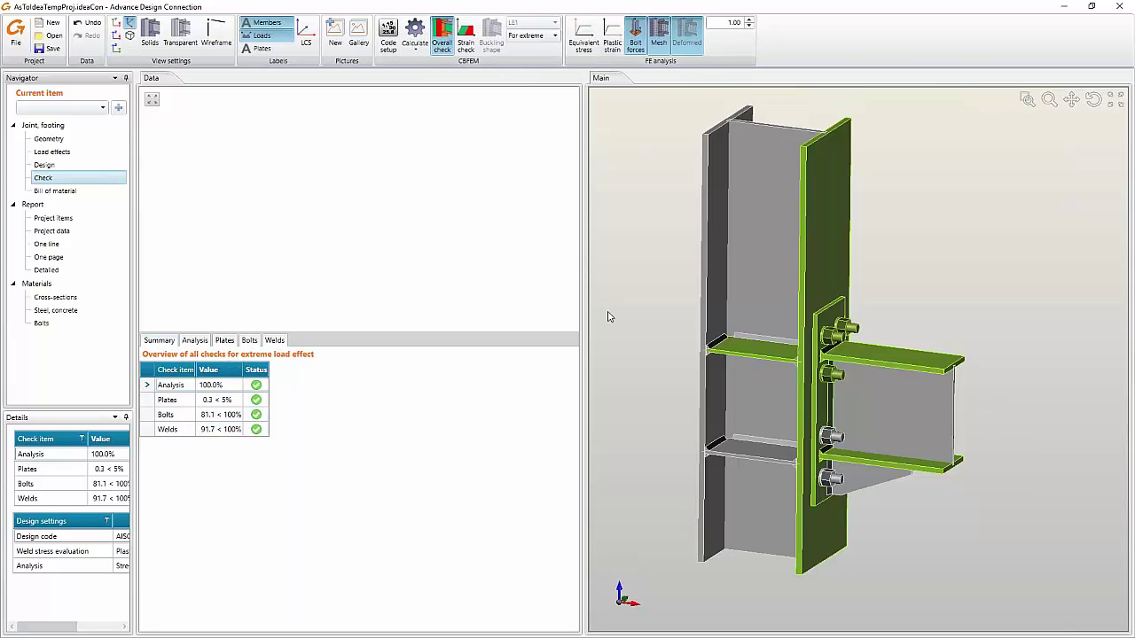
mouse_move(634, 340)
right_mouse_down()
mouse_move(627, 330)
mouse_move(631, 339)
right_mouse_up()
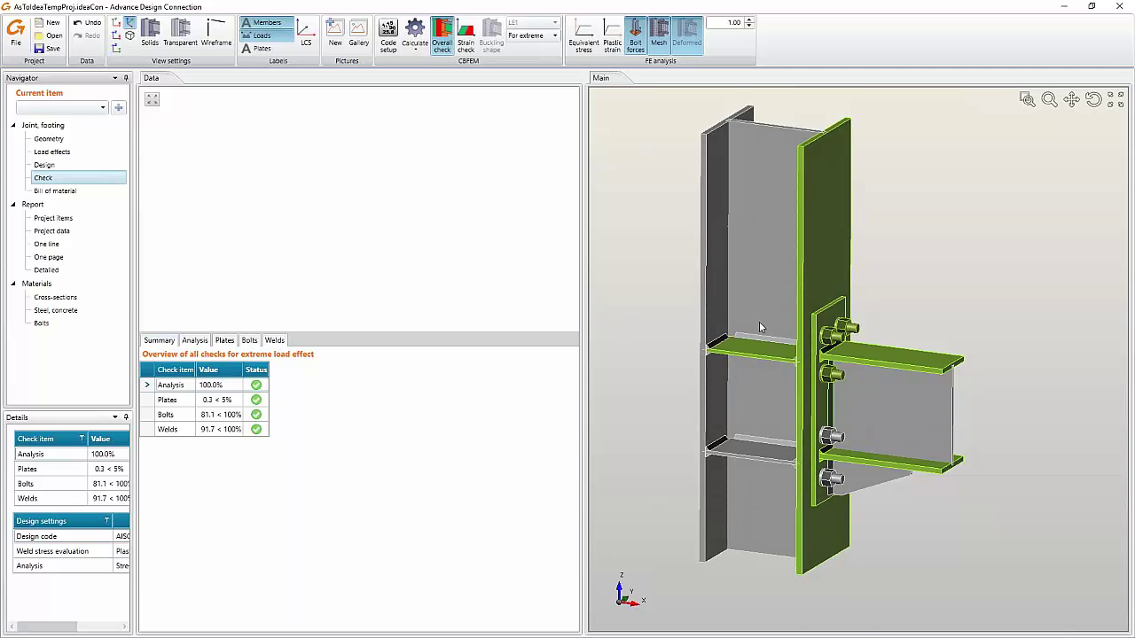
left_click(828, 319)
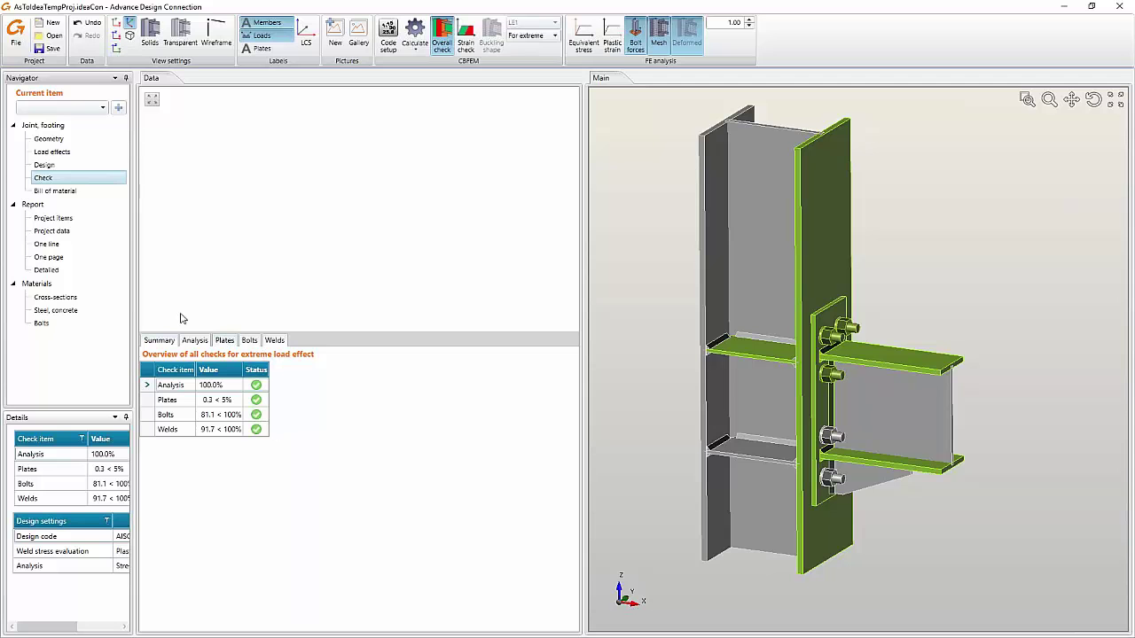
- Name the connection Con1 in the project items list
left_click(50, 219)
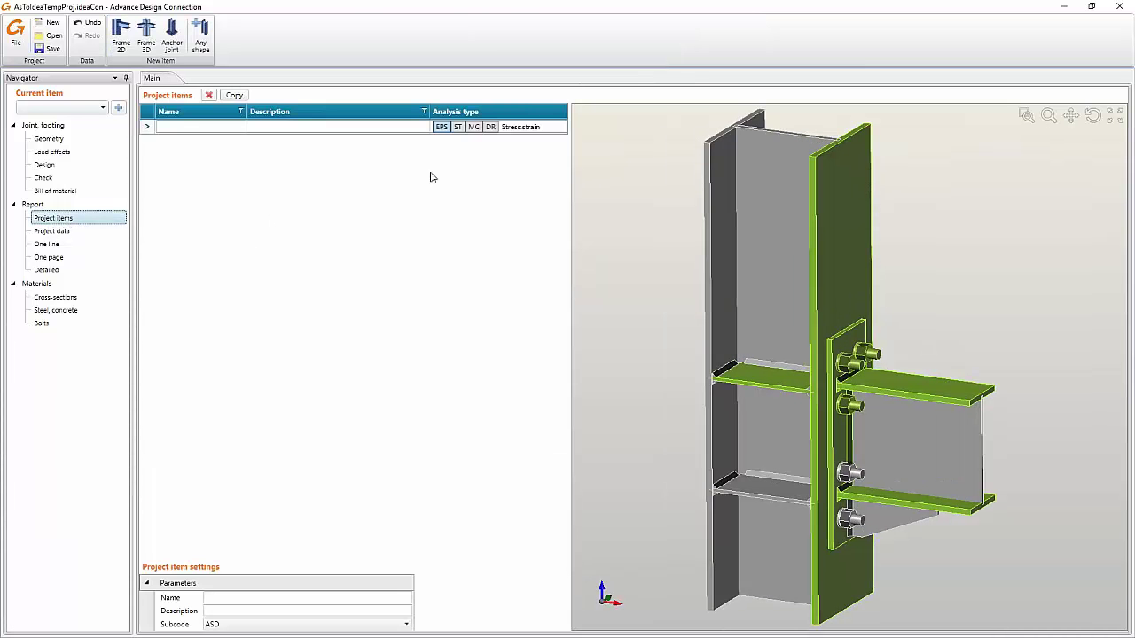
left_click(177, 128)
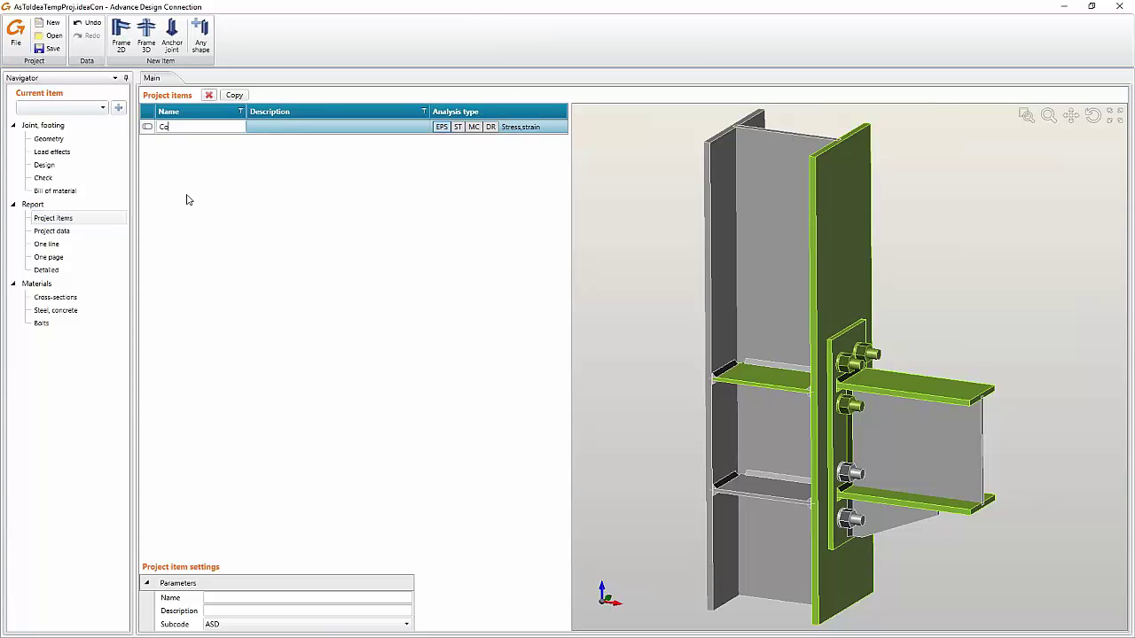
key("Tab")
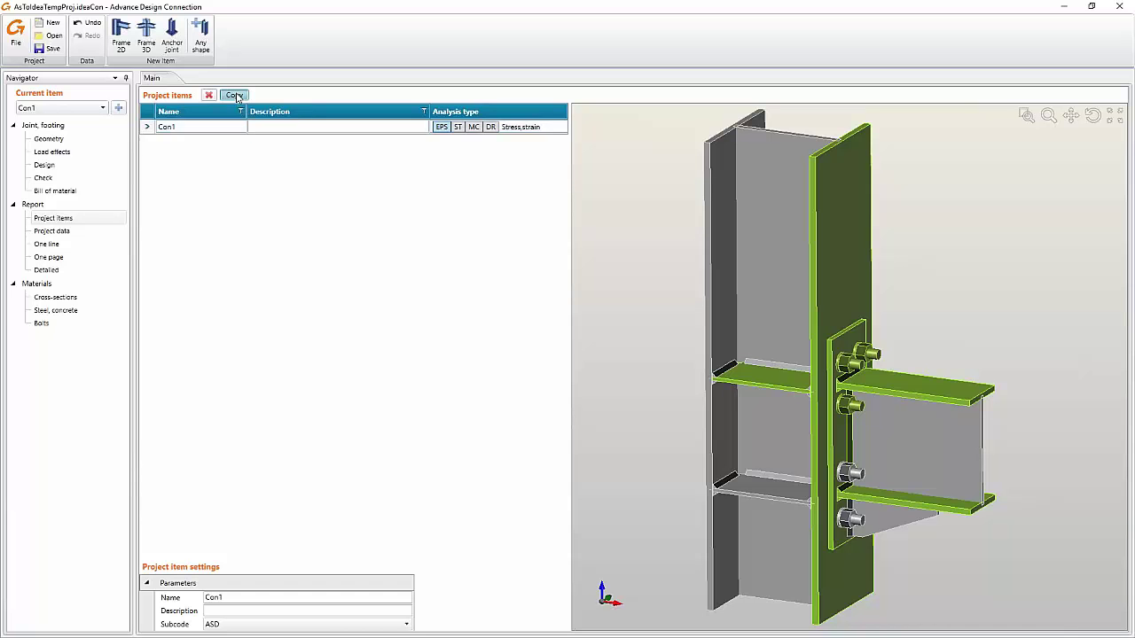
- Copy it as Con2 and set Con2's analysis type to Stiffness
left_click(235, 95)
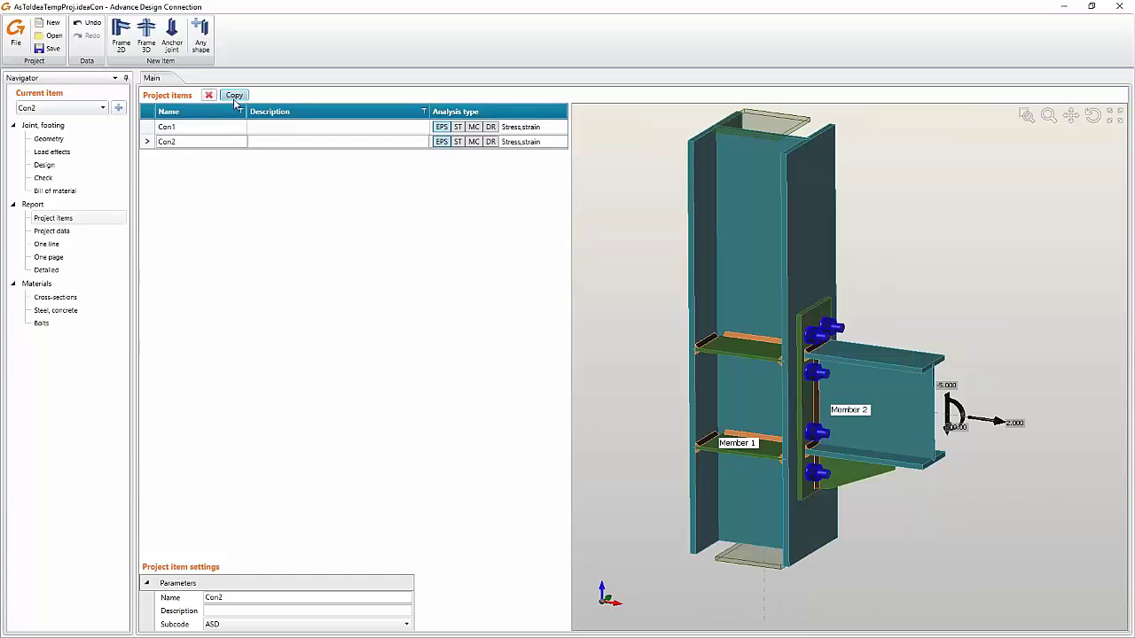
left_click(149, 142)
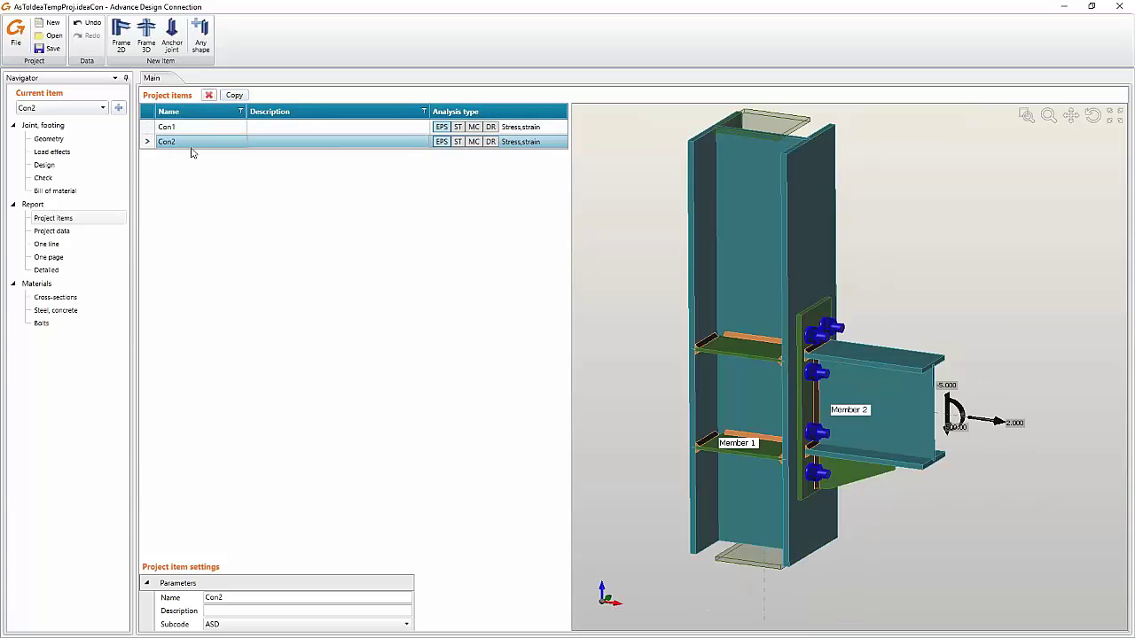
left_click(458, 143)
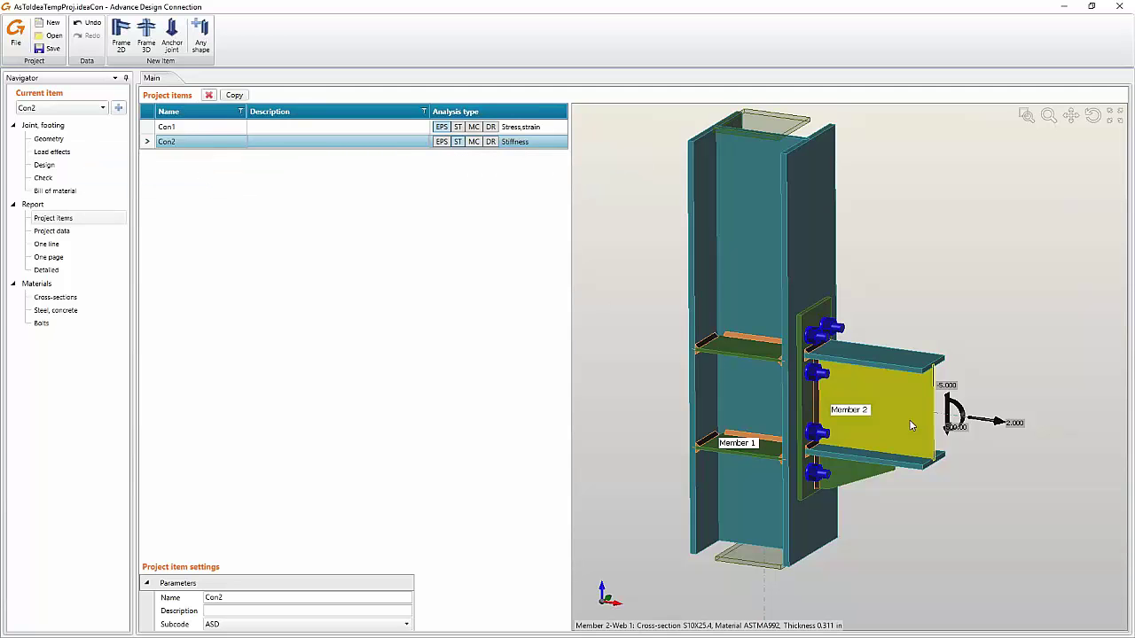
- In Geometry, set Member 2 (S10X25.4 beam) as Con2's analysed member
left_click(48, 140)
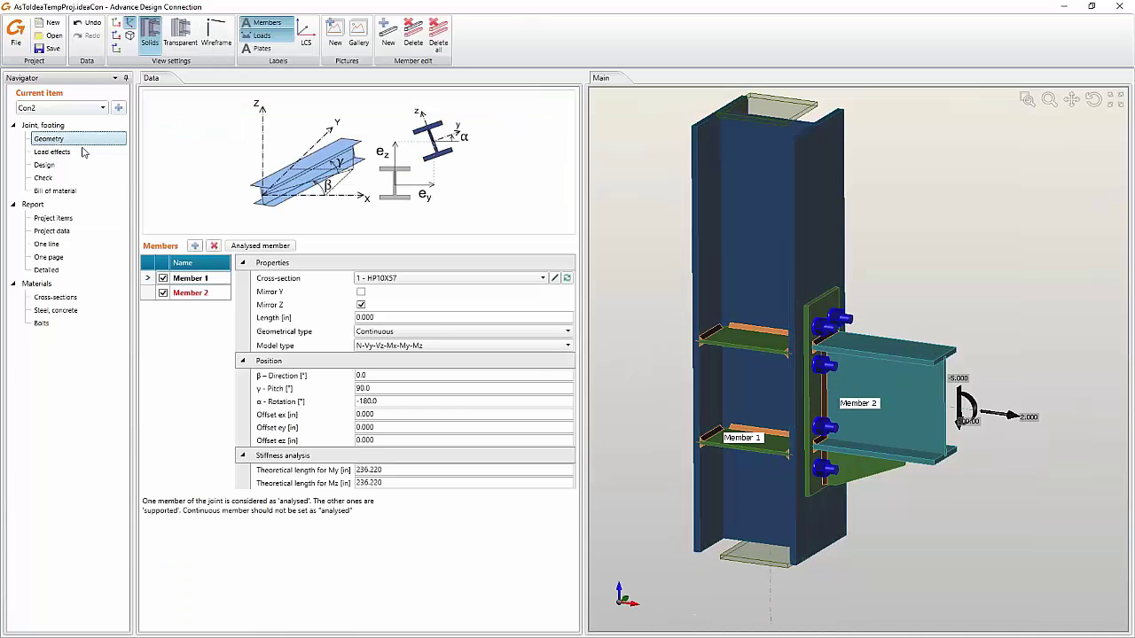
left_click(147, 295)
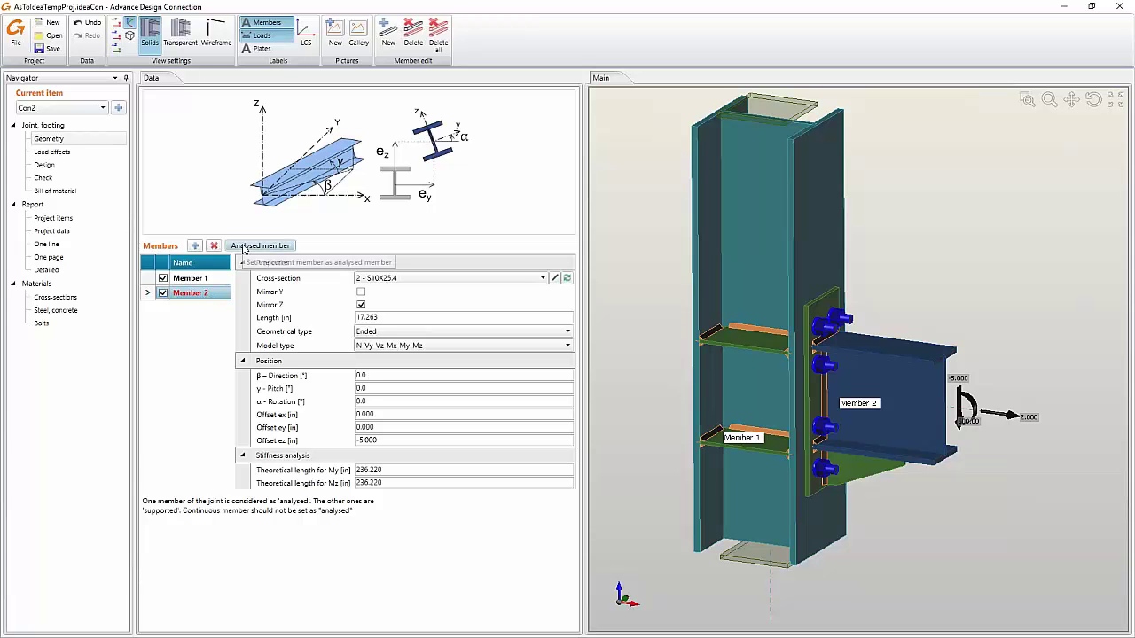
left_click(244, 246)
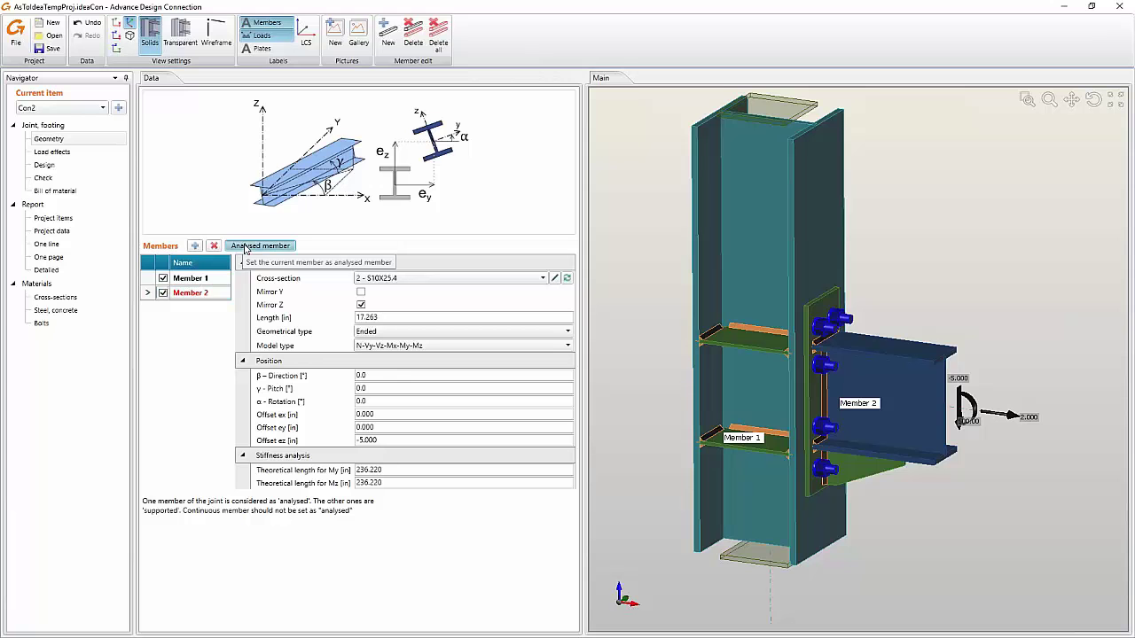
left_click(148, 296)
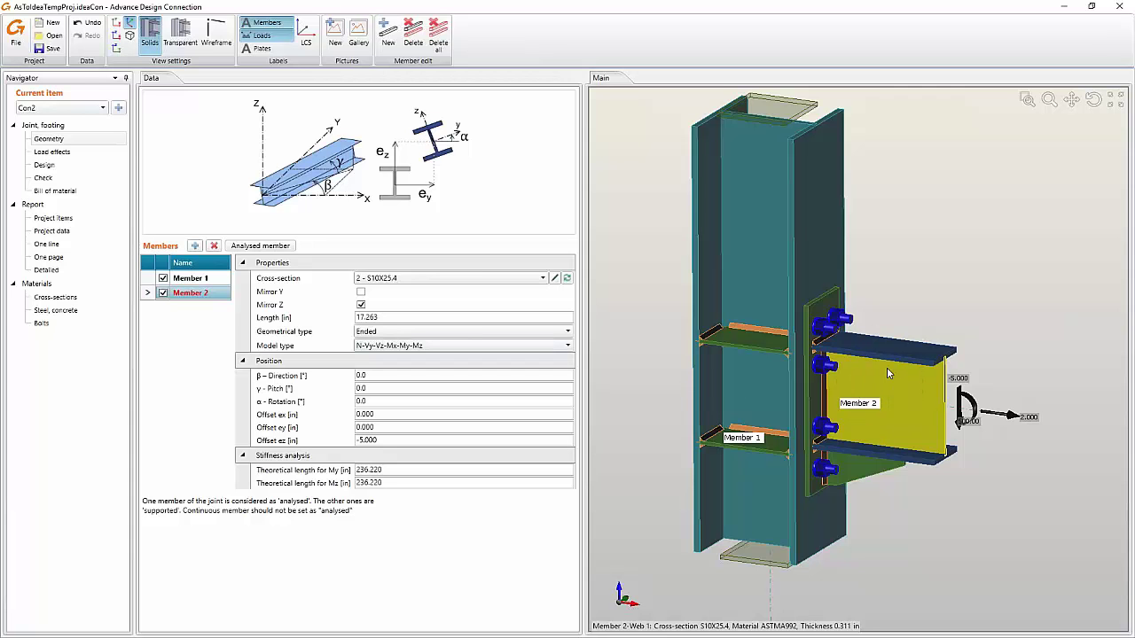
mouse_move(904, 311)
right_mouse_down()
mouse_move(917, 329)
mouse_move(905, 330)
right_mouse_up()
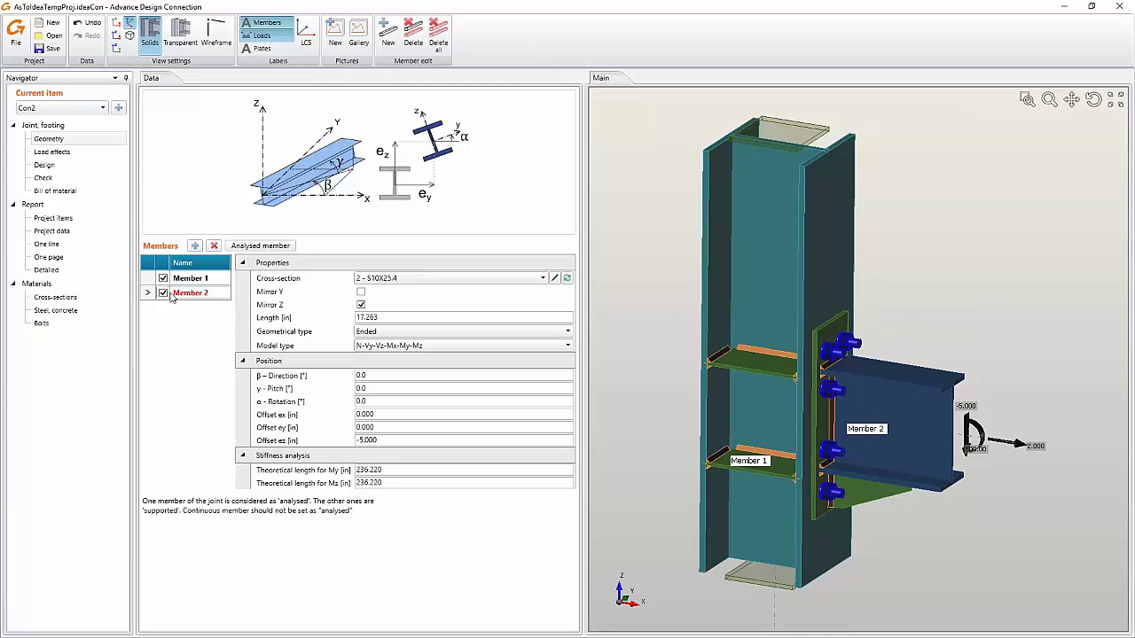
- Run the stiffness calculation for Con2 so plates (0.3 < 5%), bolts (81.1%) and welds (91.7%) pass
left_click(42, 178)
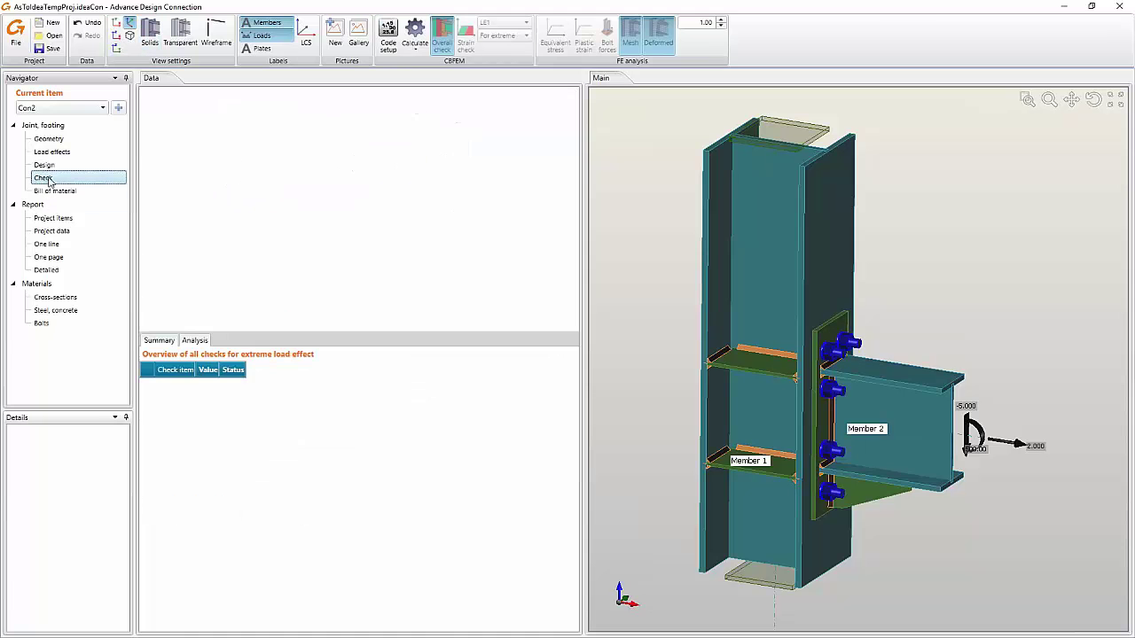
left_click(415, 38)
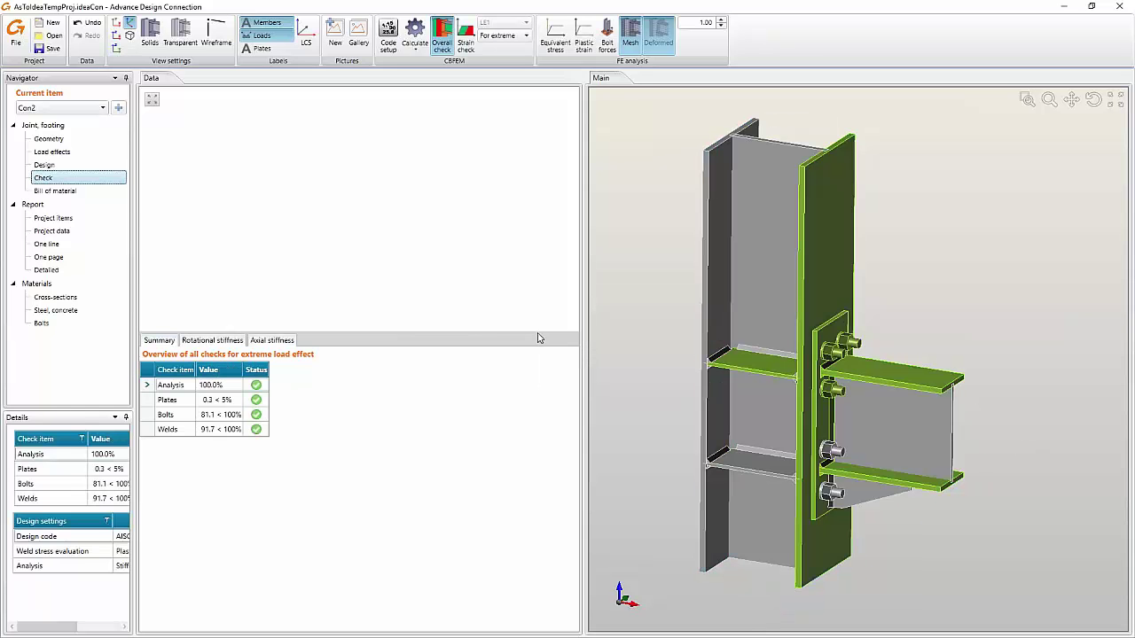
- Enlarge Con2's My–φy diagram for LE1 and review Sj,ini 5349.0 kip·in/deg and its Semi-rigid class
left_click(222, 340)
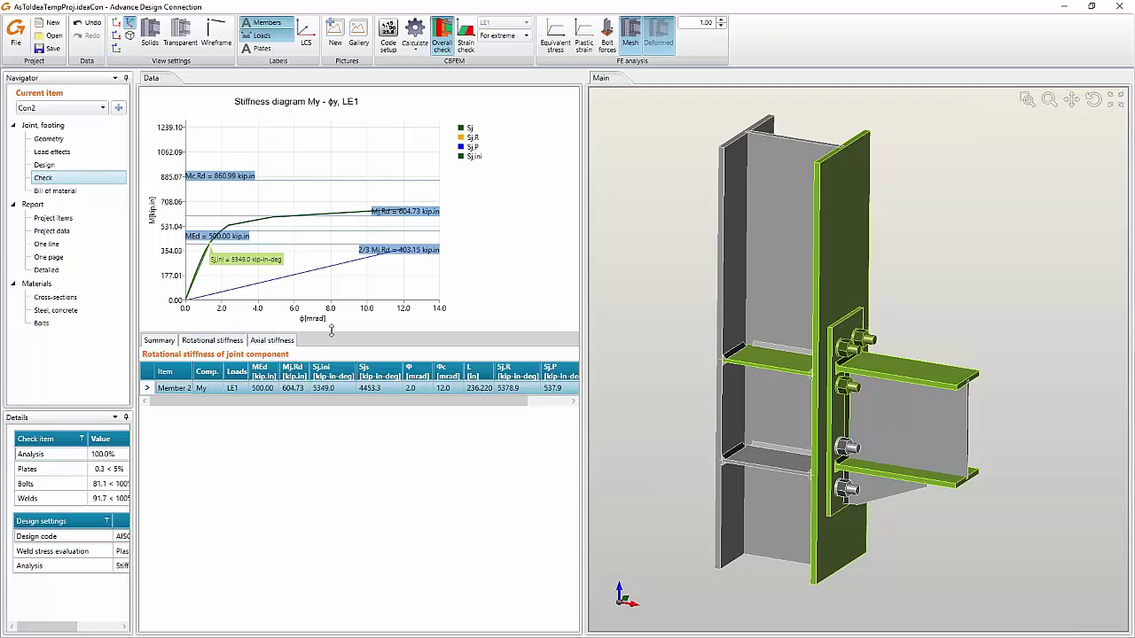
left_click_drag(331, 332, 331, 359)
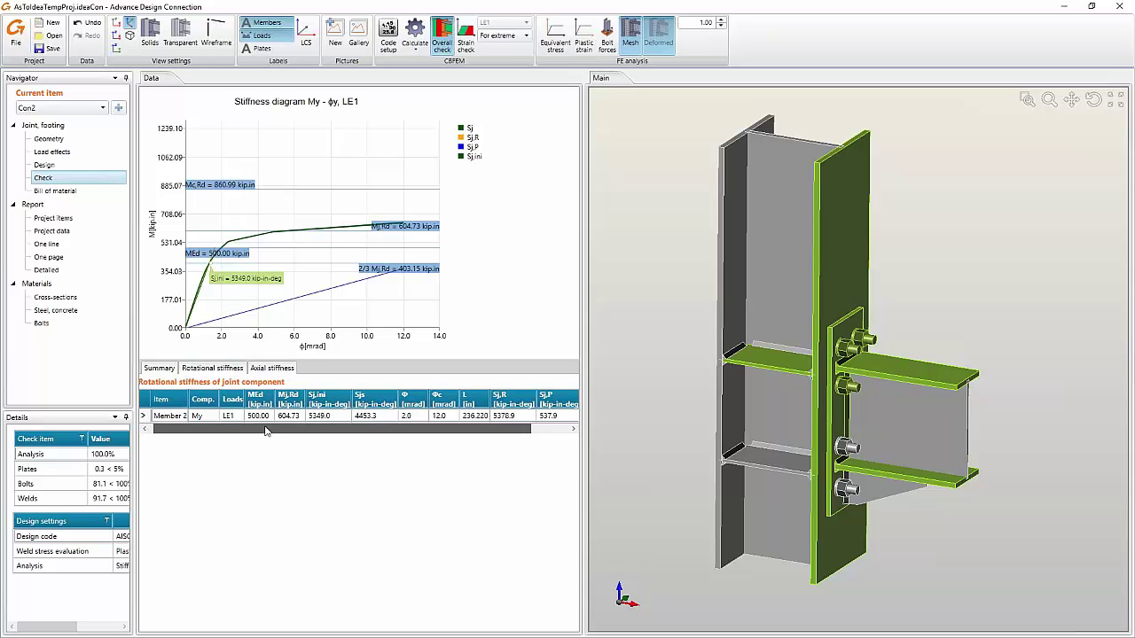
left_click_drag(258, 434, 312, 432)
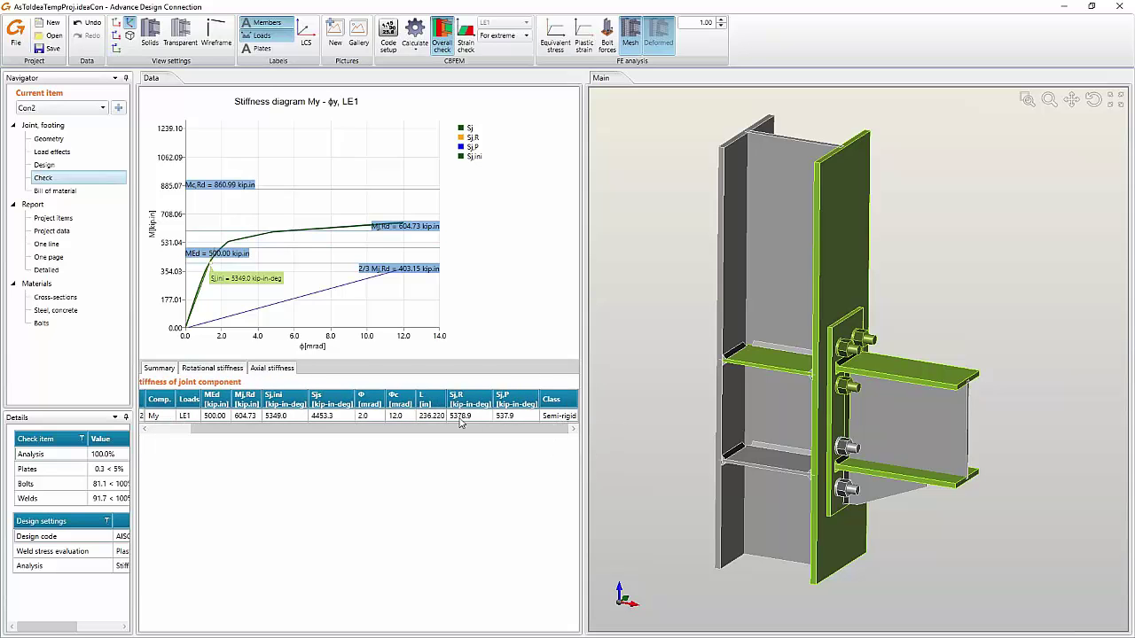
left_click_drag(372, 429, 299, 429)
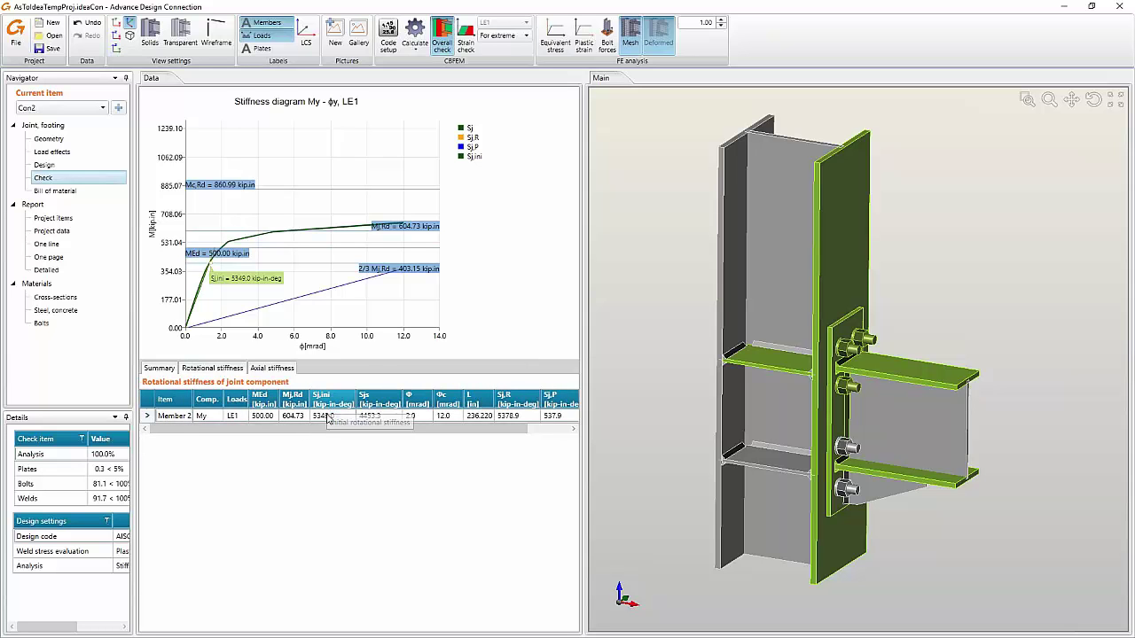
left_click(335, 420)
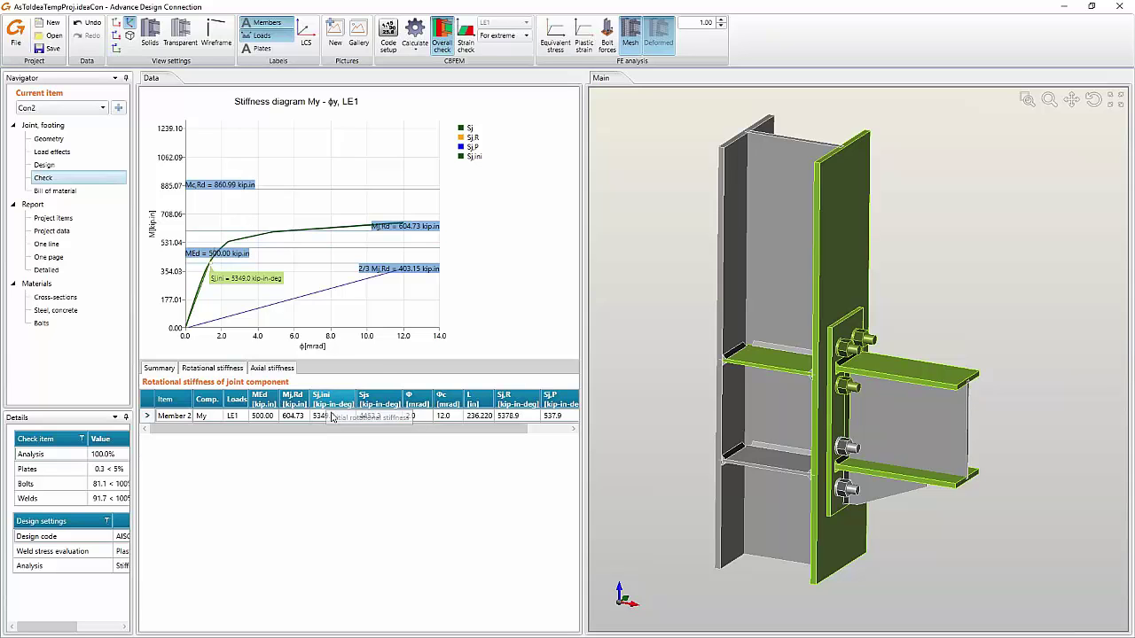
left_click(337, 418)
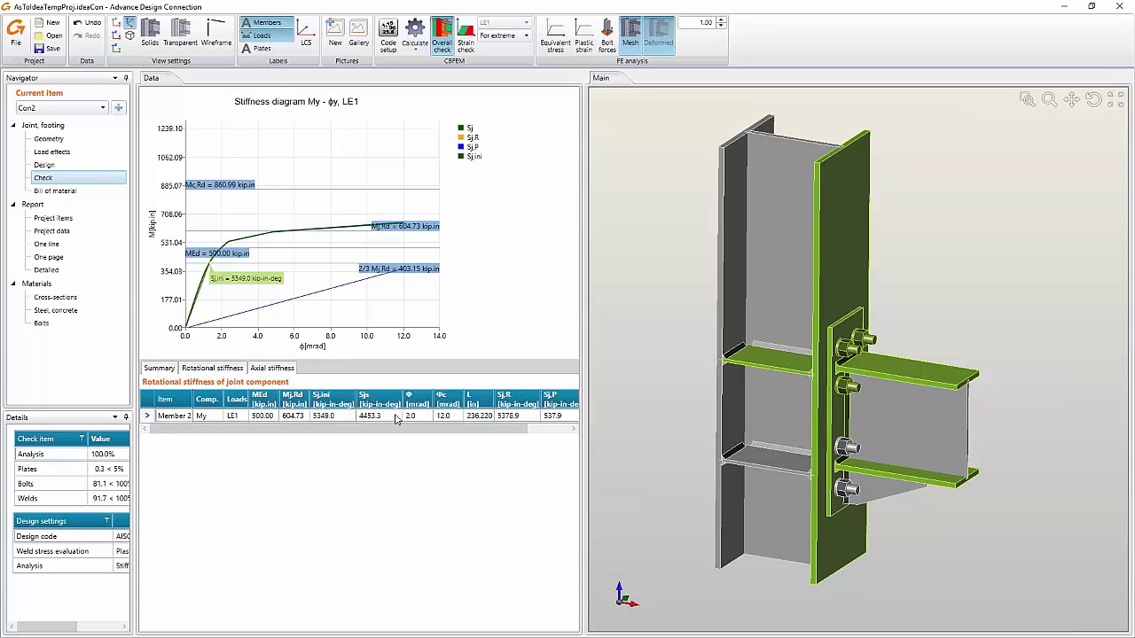
right_click_drag(652, 382, 650, 378)
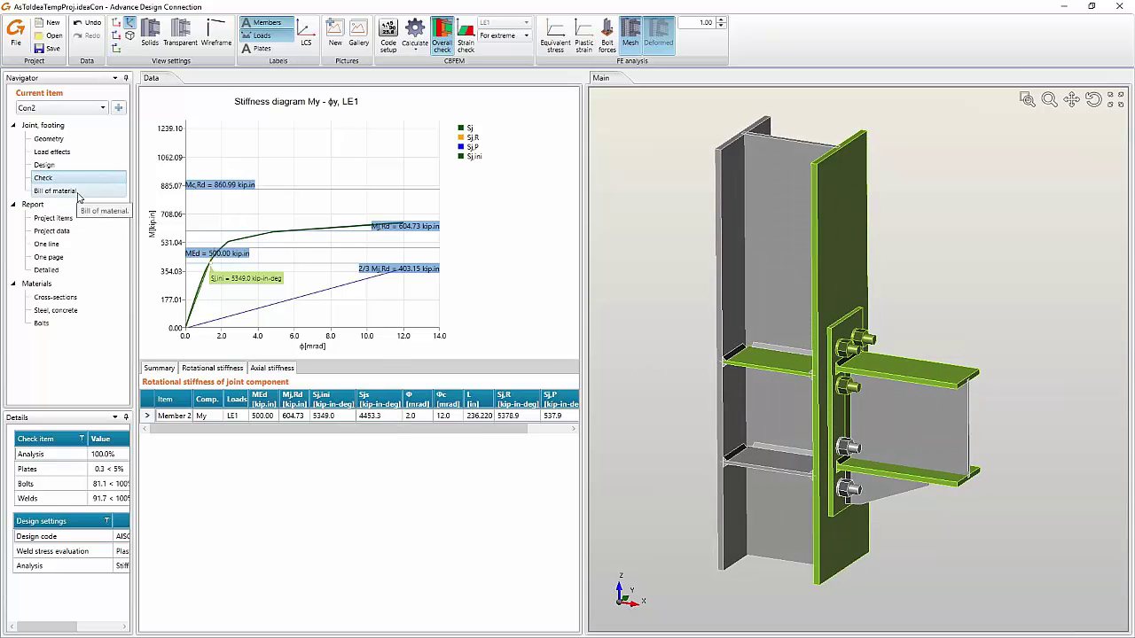